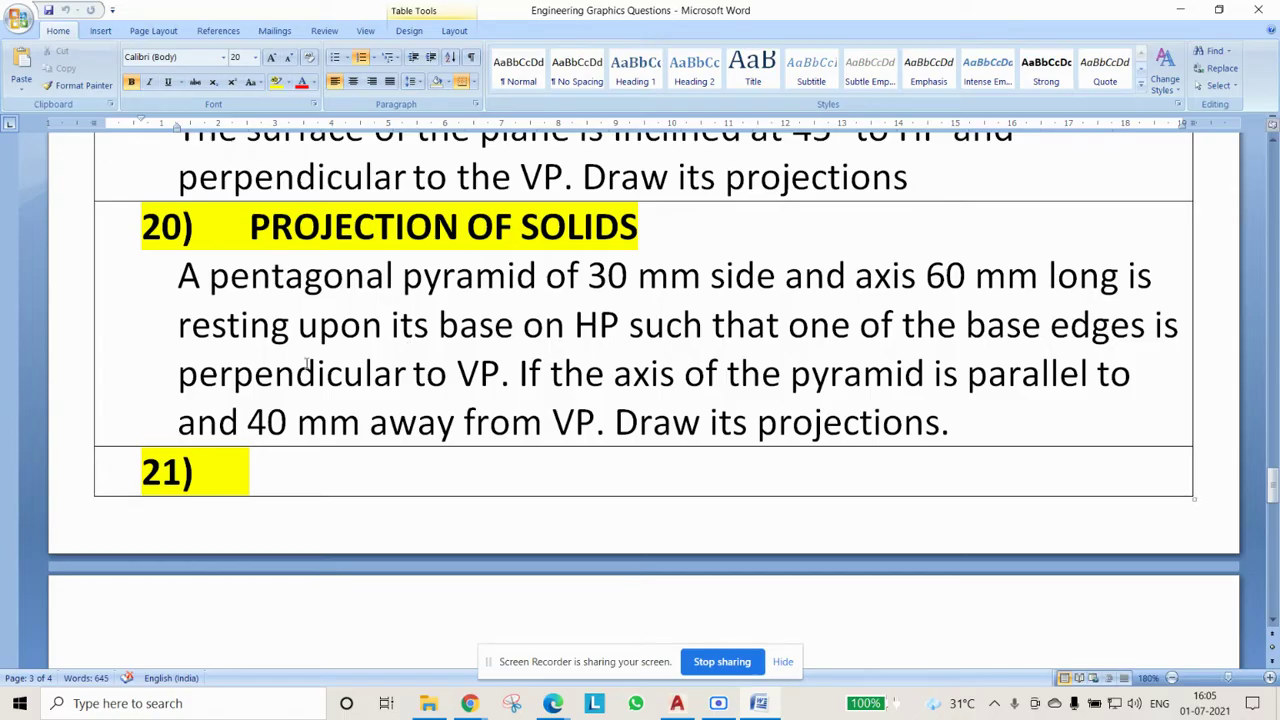
Examine the wording of question 20 on the projections of a pentagonal pyramid, including its dimensions and placement conditions
drag(264, 237, 638, 230)
click(598, 325)
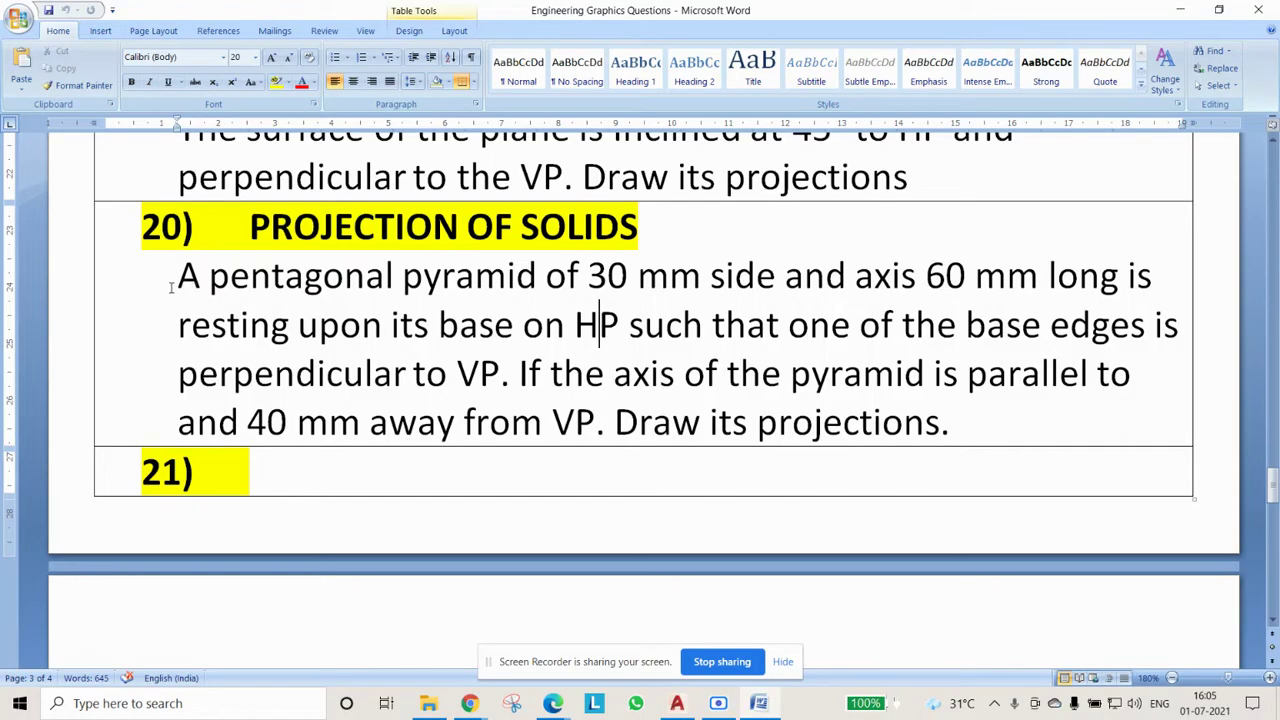
drag(178, 285, 1048, 285)
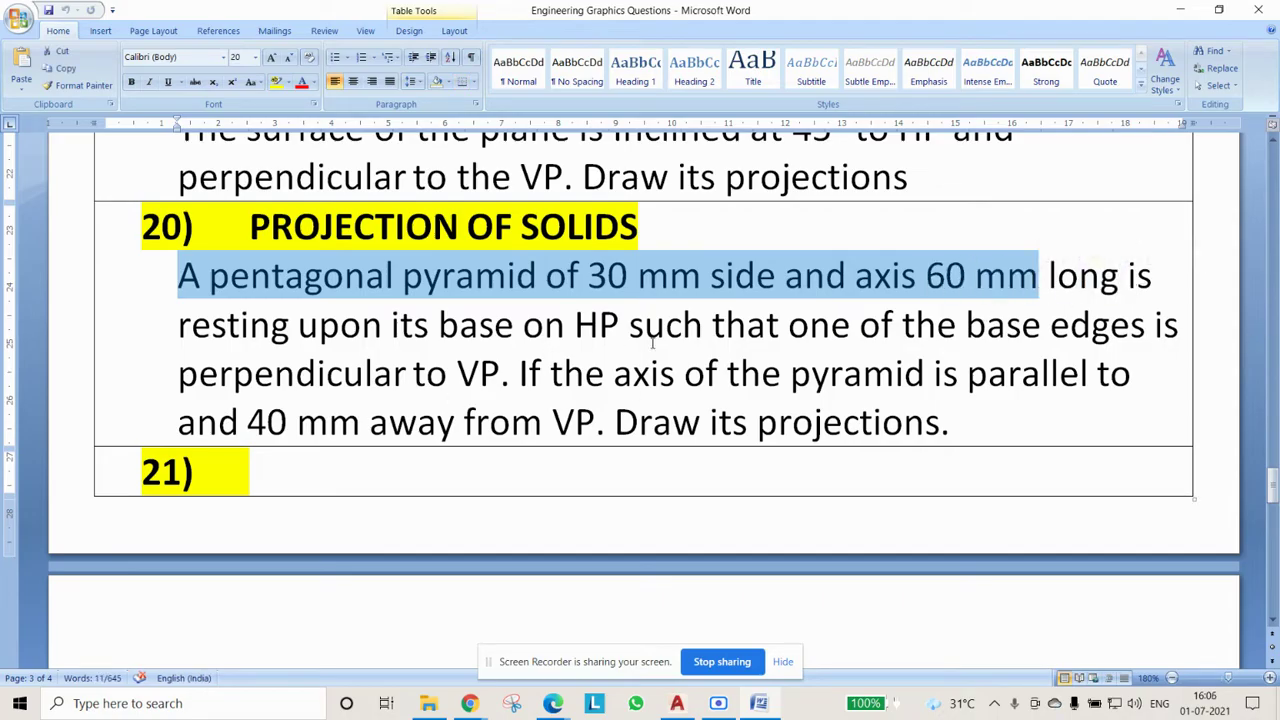
drag(712, 330, 856, 328)
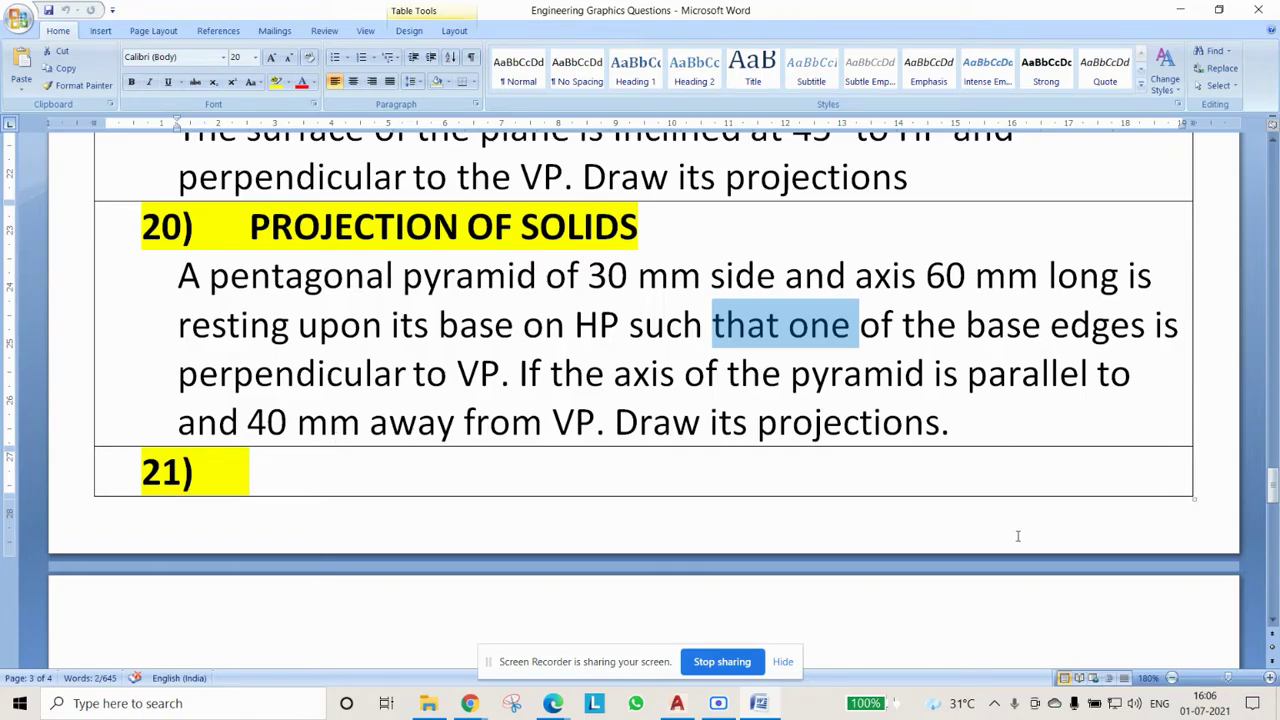
drag(999, 436, 197, 300)
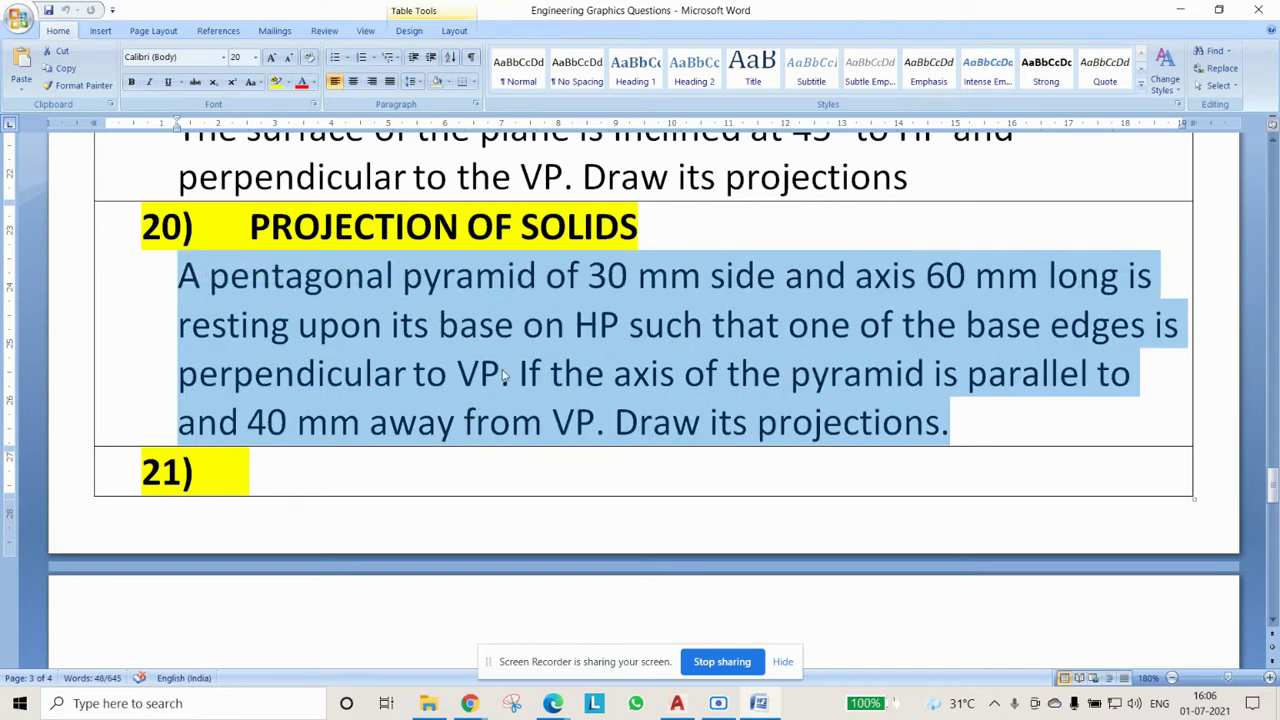
click(443, 318)
drag(403, 276, 552, 292)
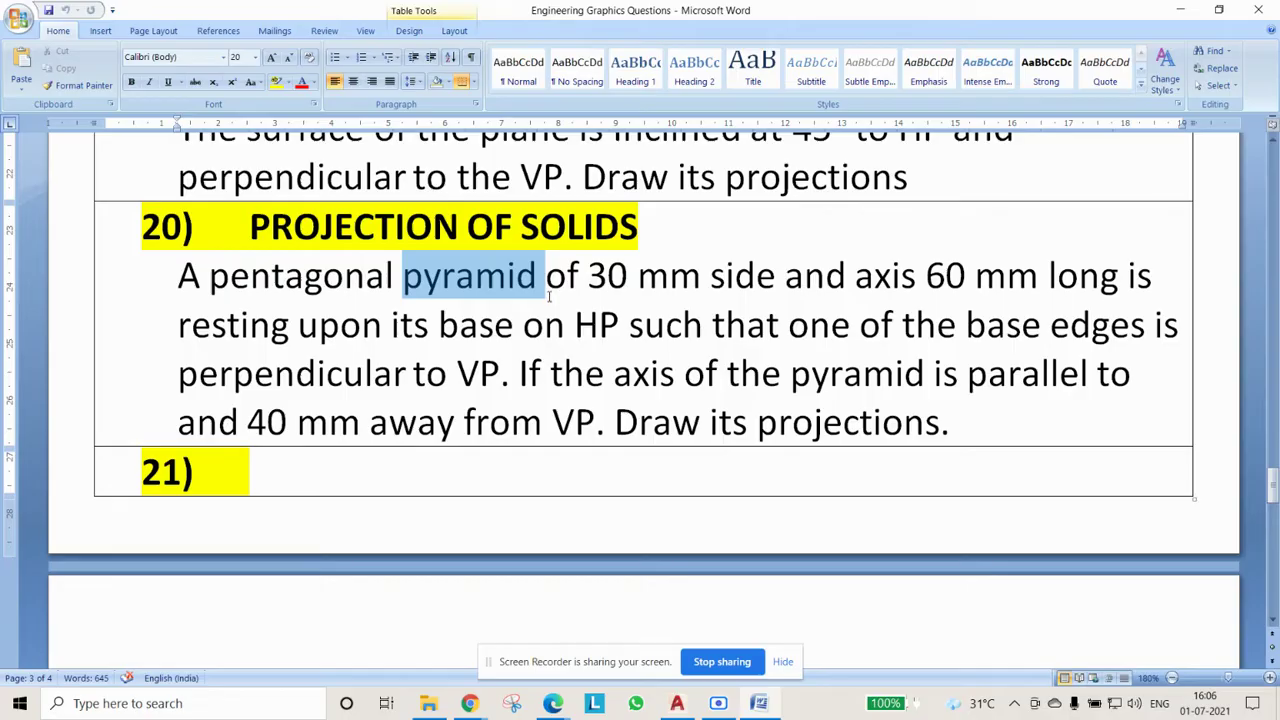
Switch to AutoCAD and set the drawing limits from 0,0 to 500,500
click(677, 703)
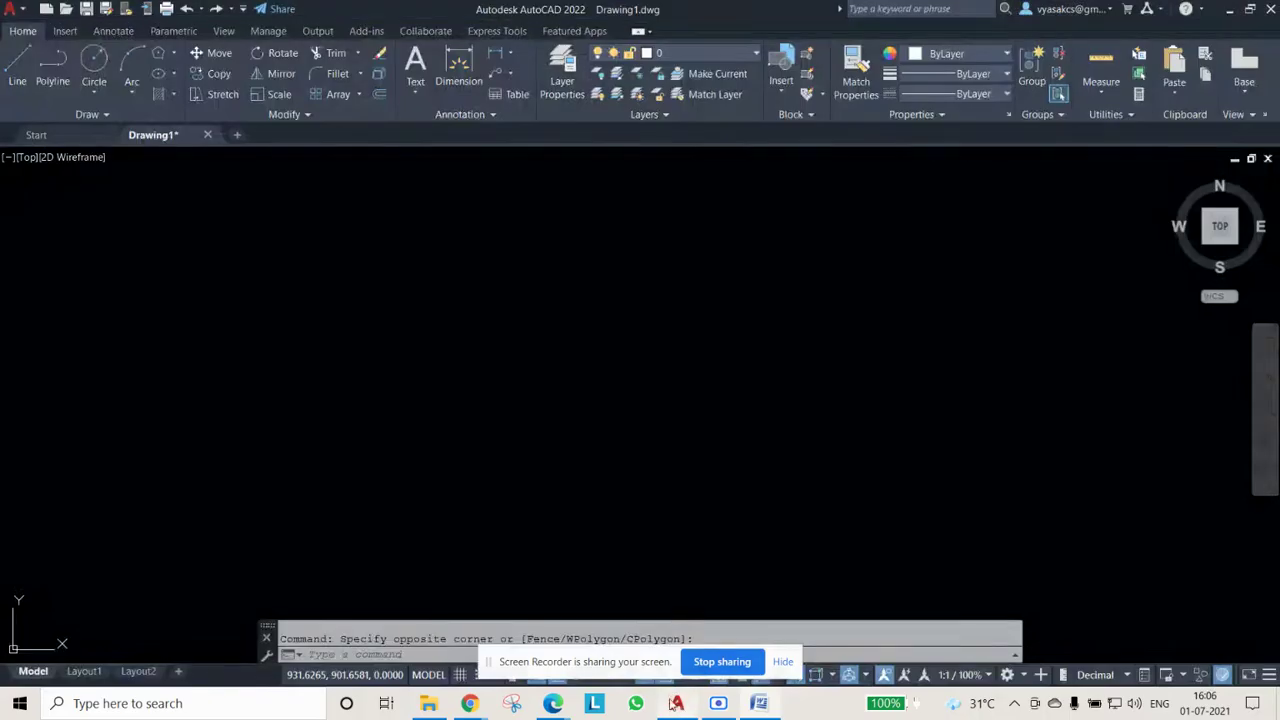
drag(657, 663, 606, 23)
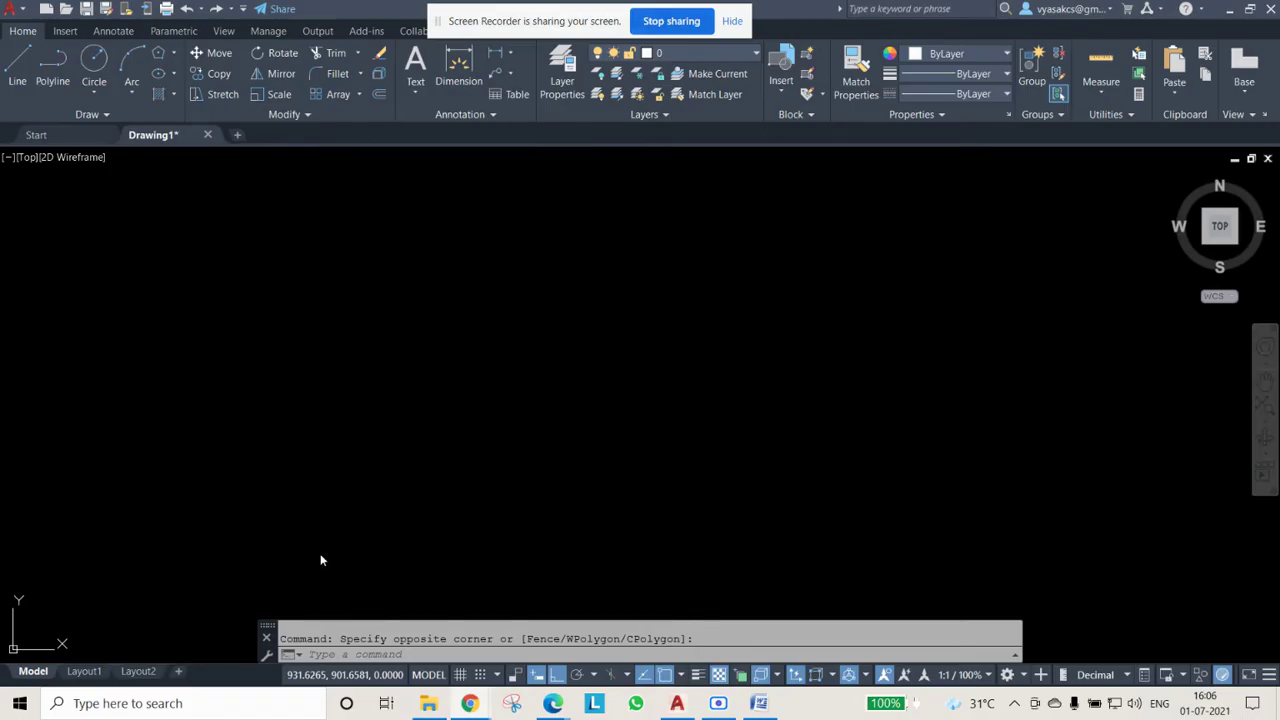
text(limits)
key(Return)
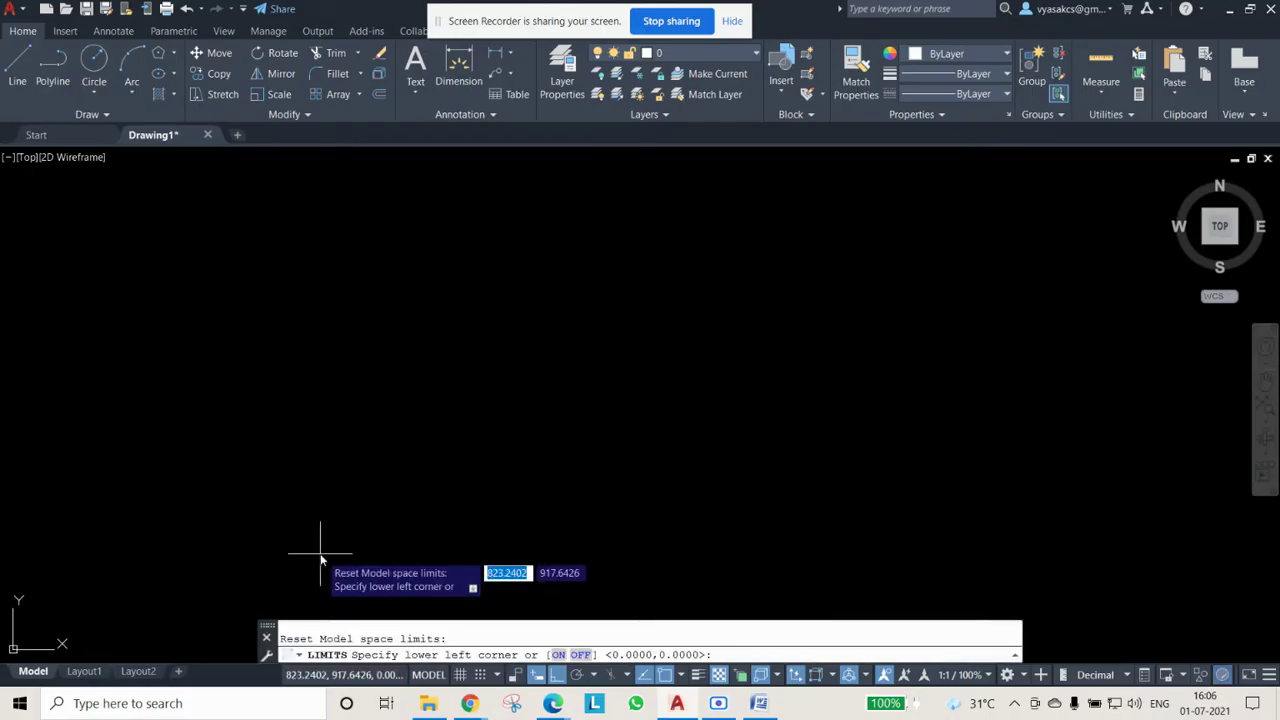
text(0,0)
key(Return)
text(500,500)
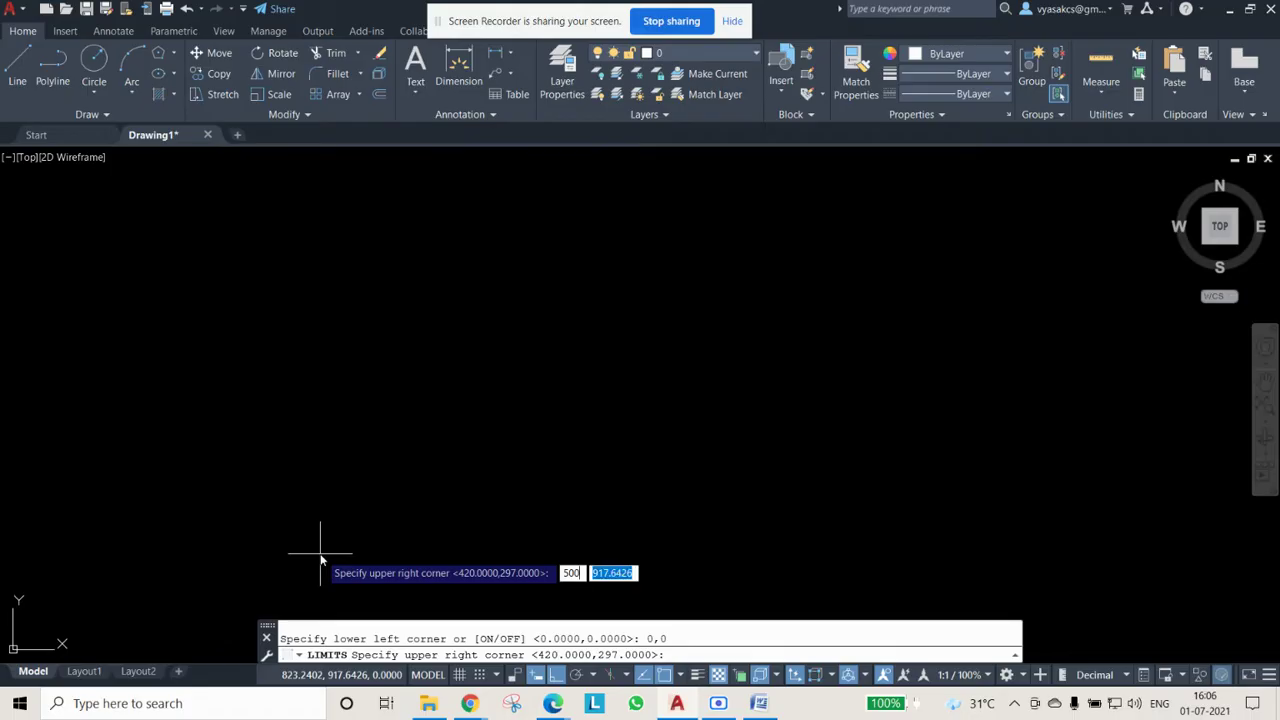
key(Return)
Review the drawing units settings and zoom to show all of the drawing limits
text(units)
key(Return)
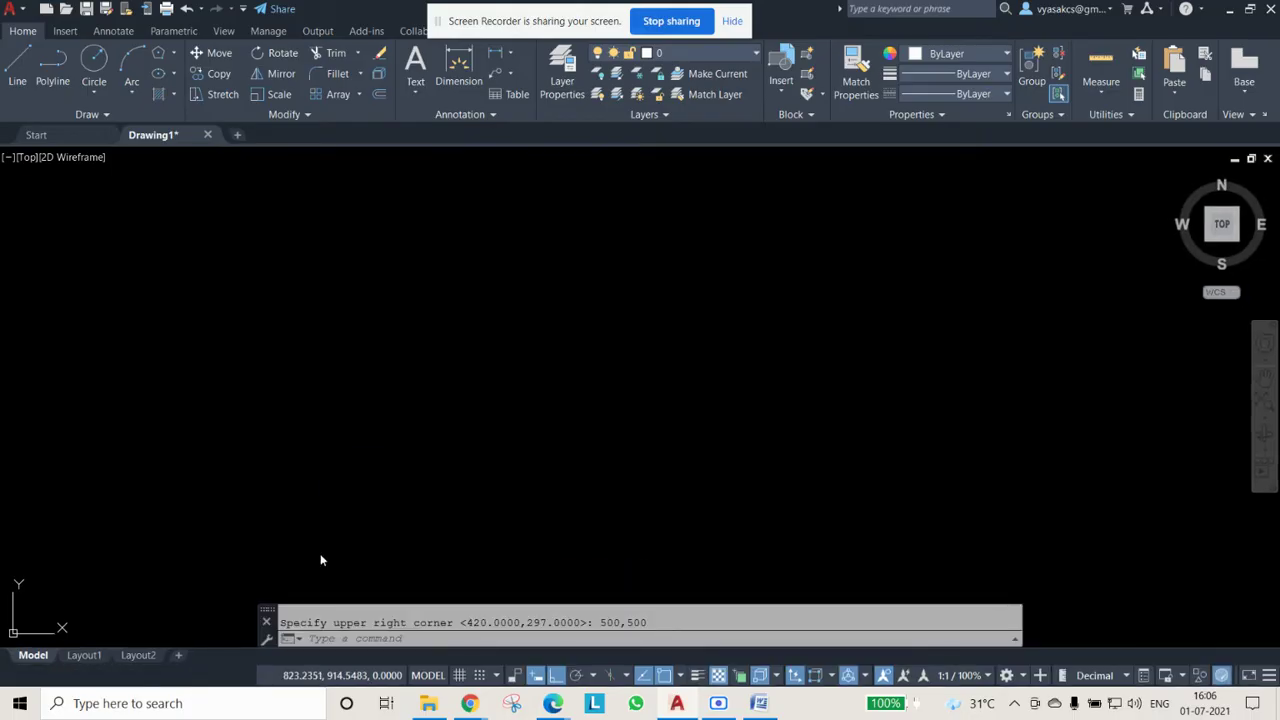
click(533, 529)
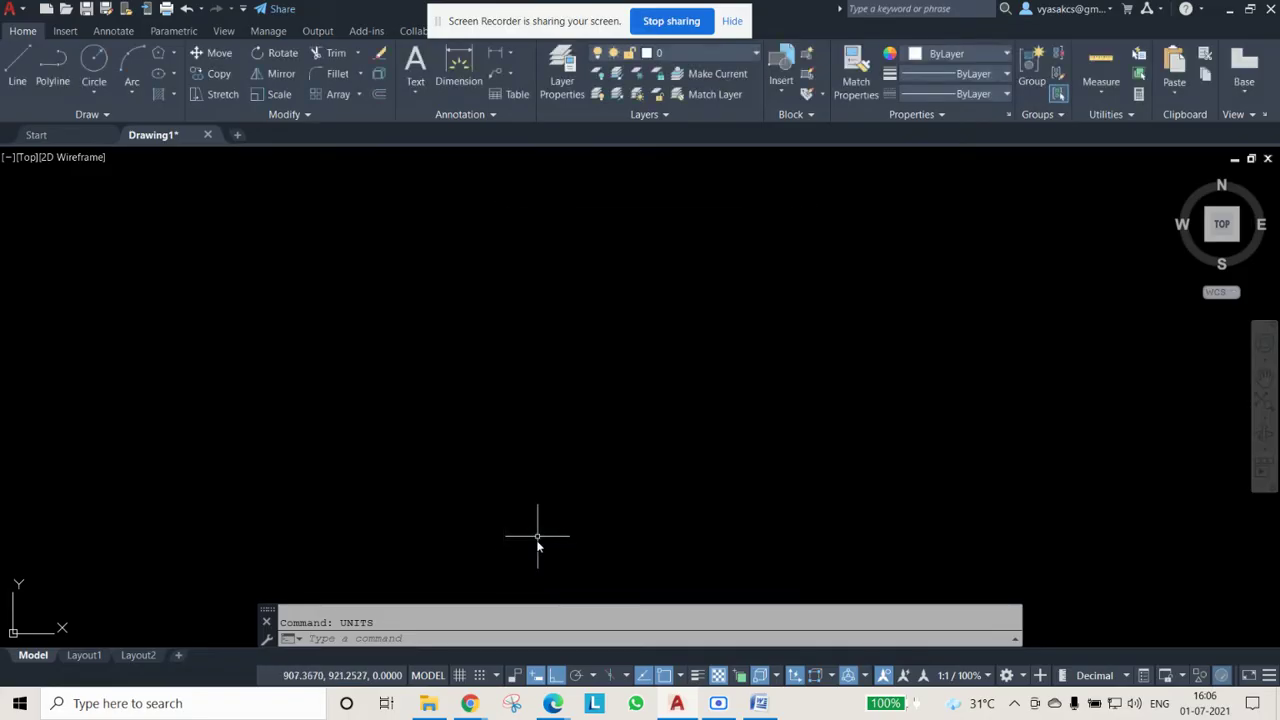
text(z)
key(Return)
text(a)
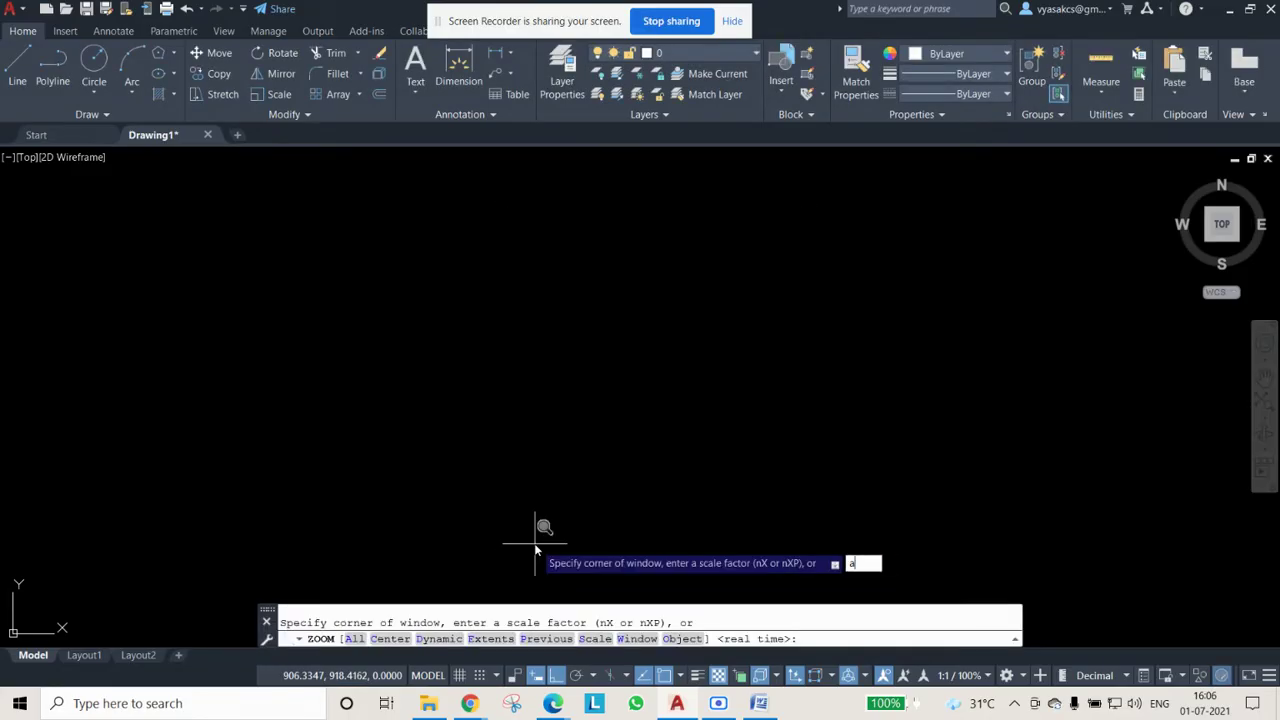
key(Return)
Draw a horizontal reference line 200 mm long across the middle of the drawing area
click(17, 70)
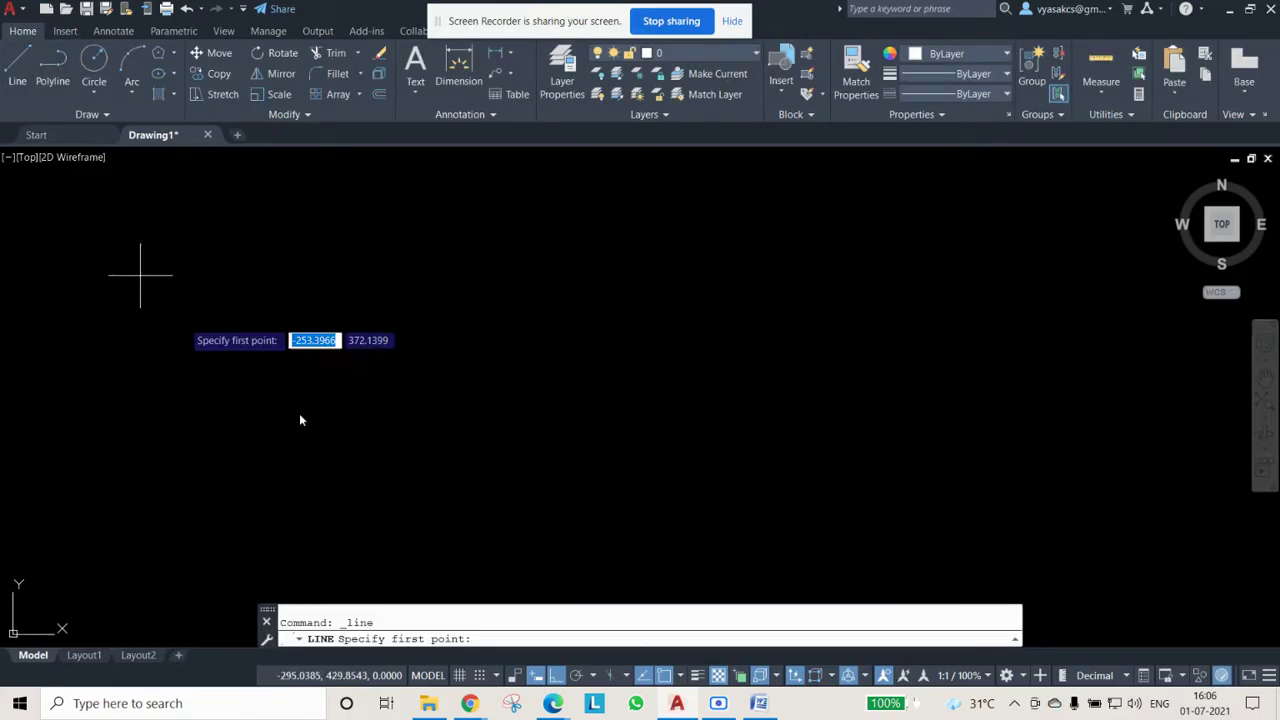
click(325, 383)
text(200)
key(Return)
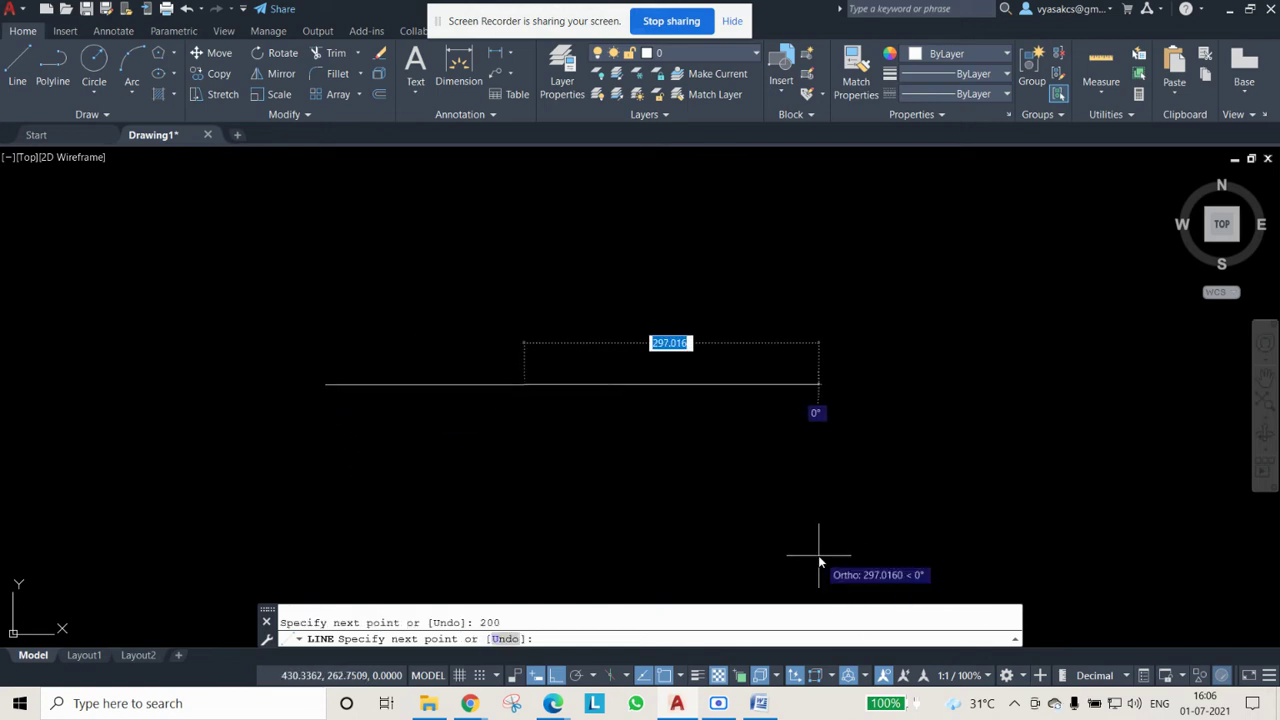
key(Escape)
scroll(395, 400, up, 4)
scroll(414, 503, up, 2)
middle_drag(414, 503, 480, 486)
scroll(480, 486, down, 2)
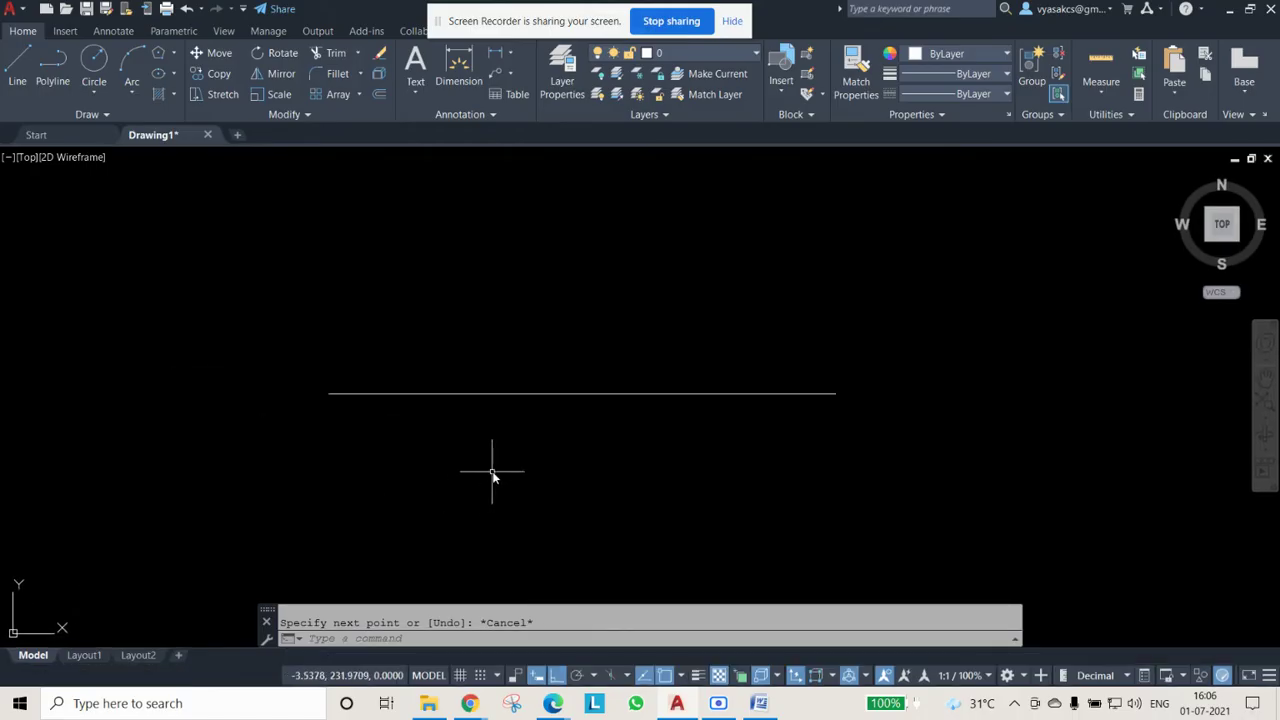
Switch to Word and check how question 20 says the pyramid rests on the HP
click(759, 704)
click(390, 378)
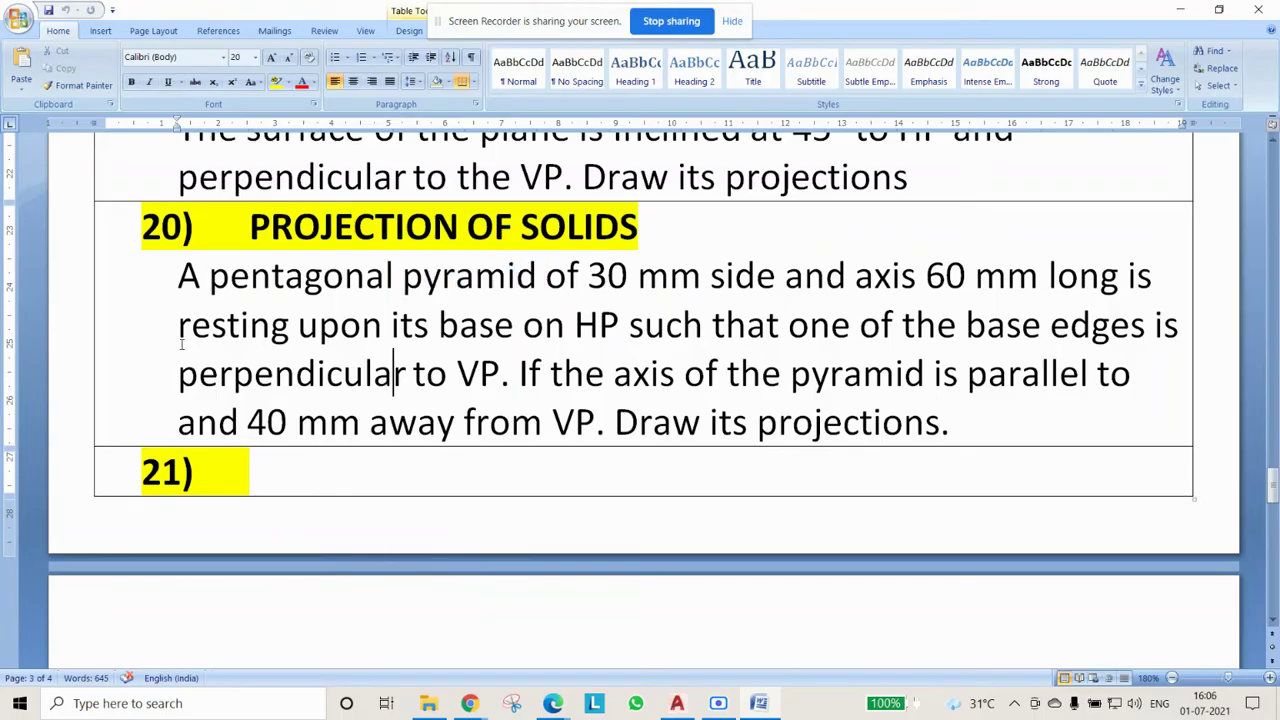
drag(186, 333, 618, 350)
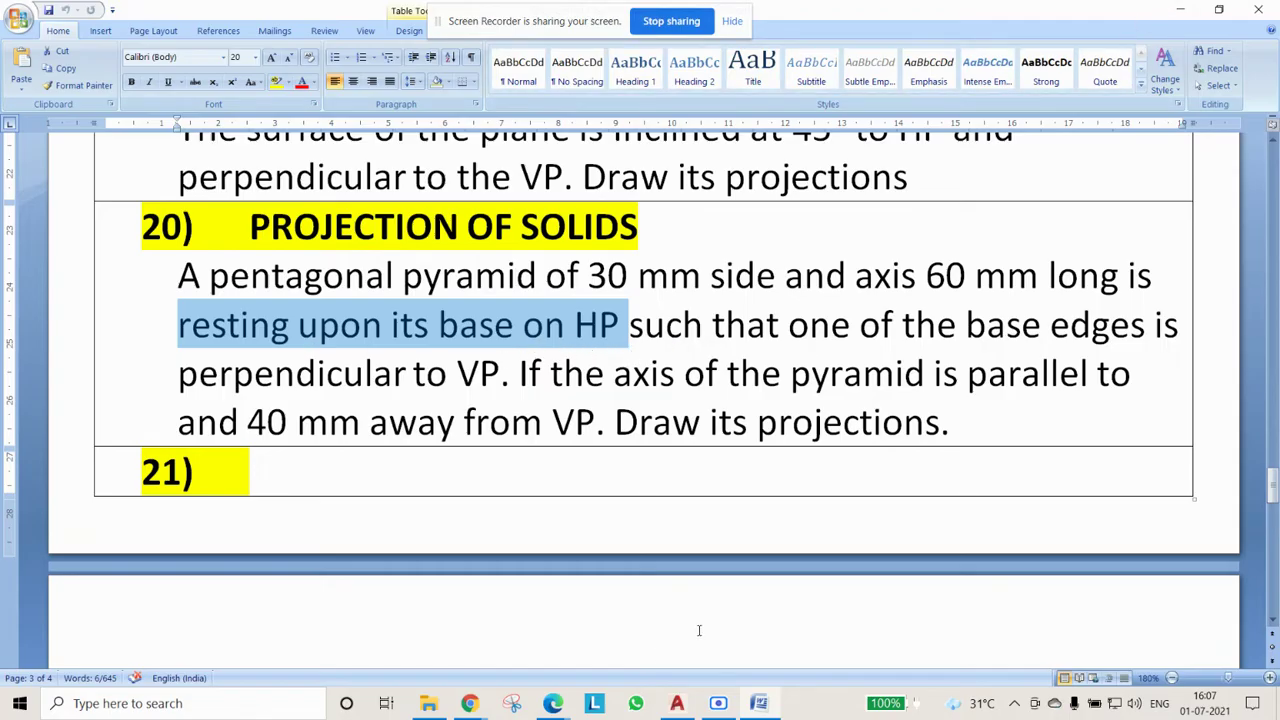
Switch back to AutoCAD and draw a vertical line 30 mm long below the reference line
click(677, 703)
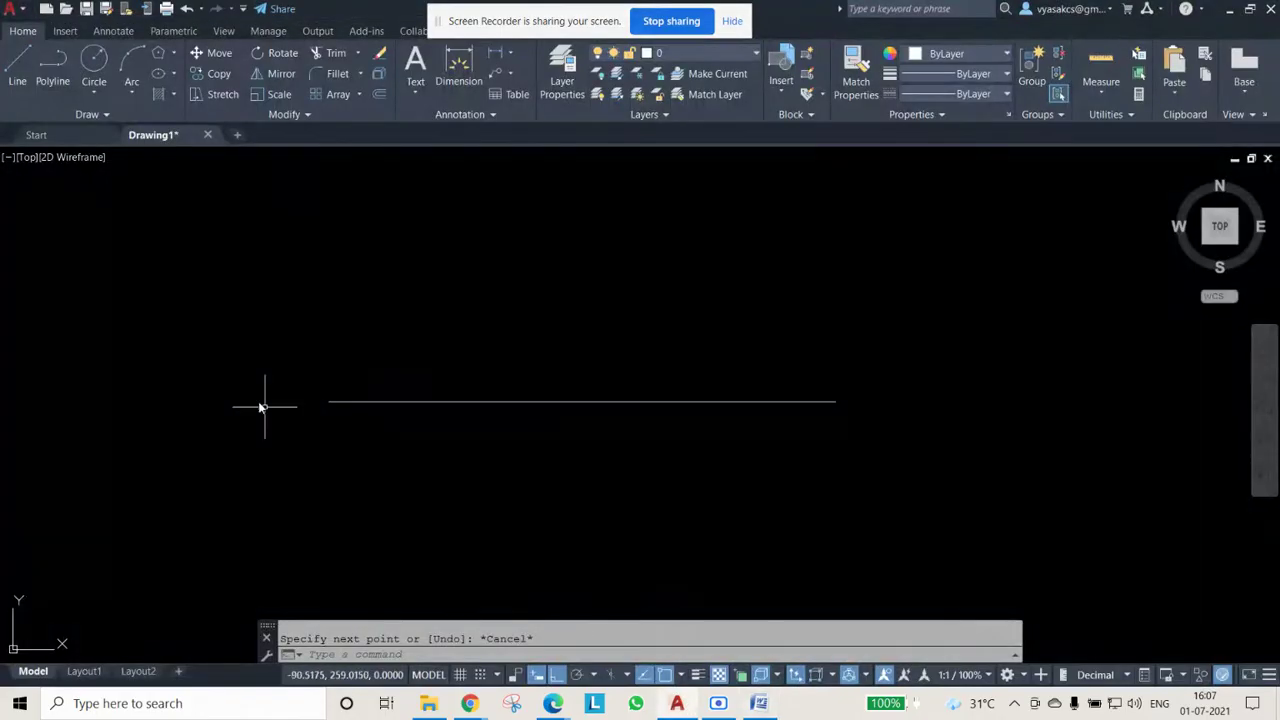
click(17, 70)
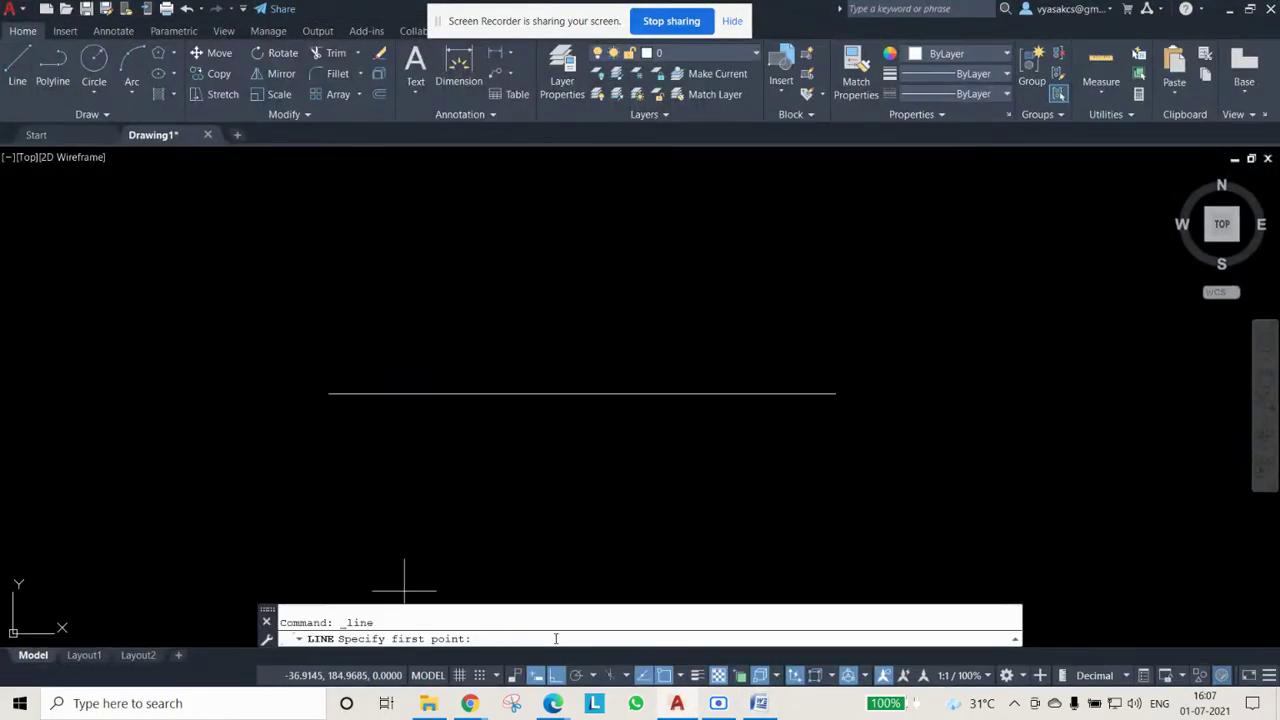
click(759, 703)
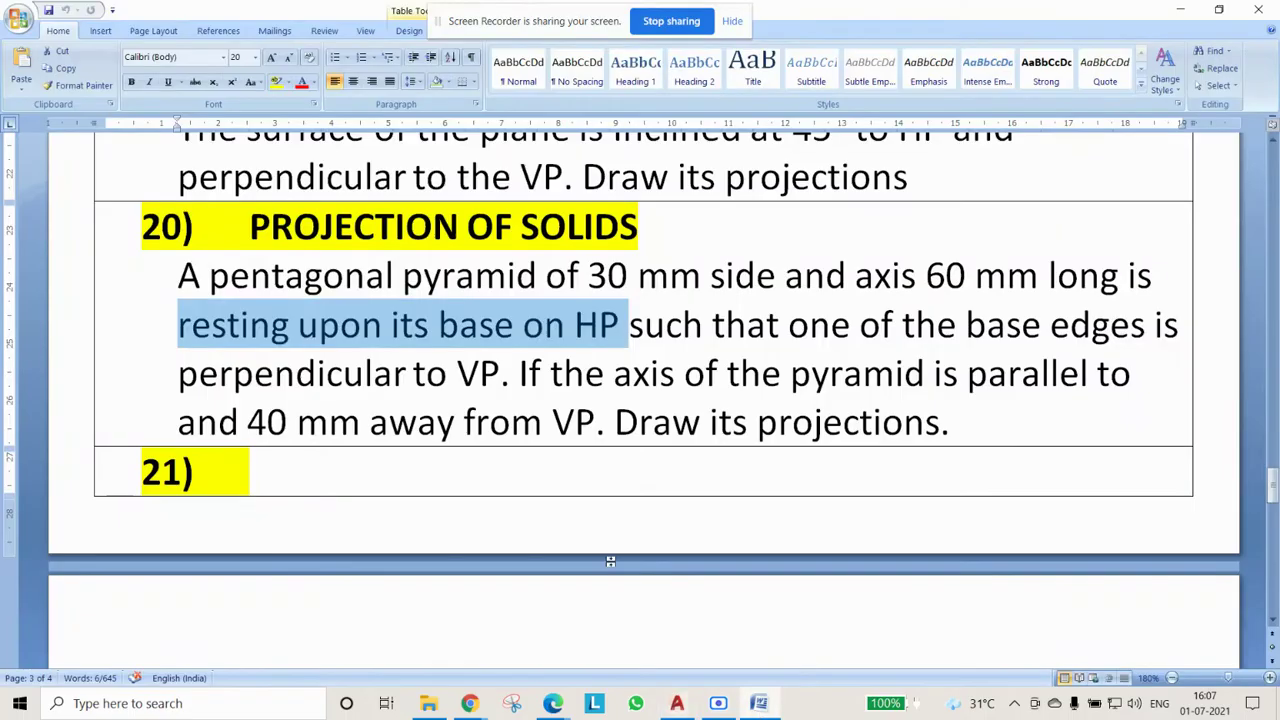
click(684, 707)
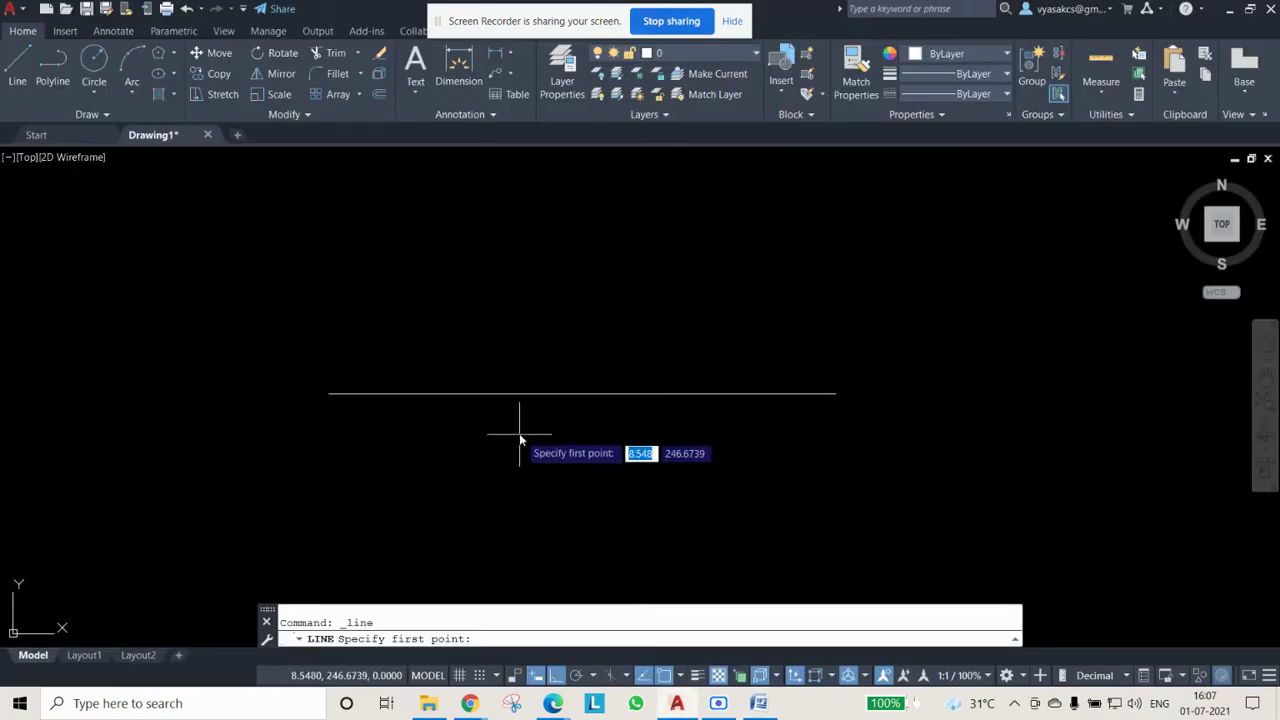
click(501, 466)
text(30)
key(Return)
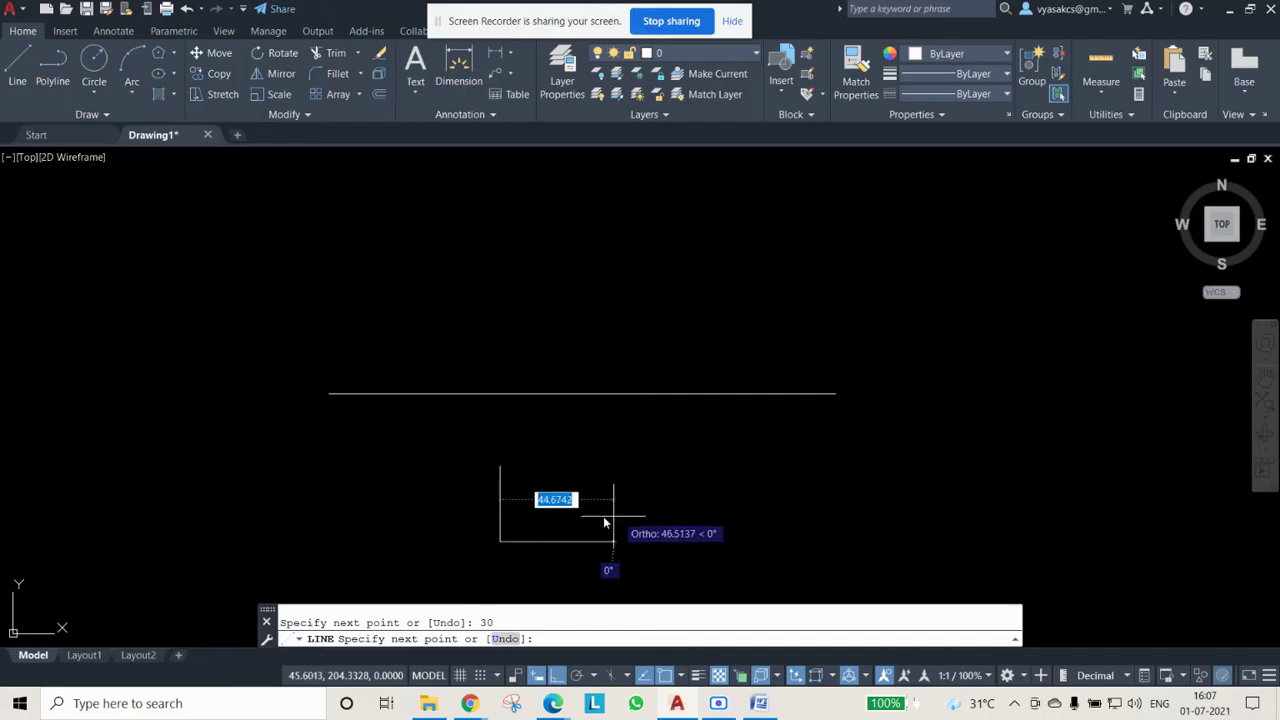
key(Escape)
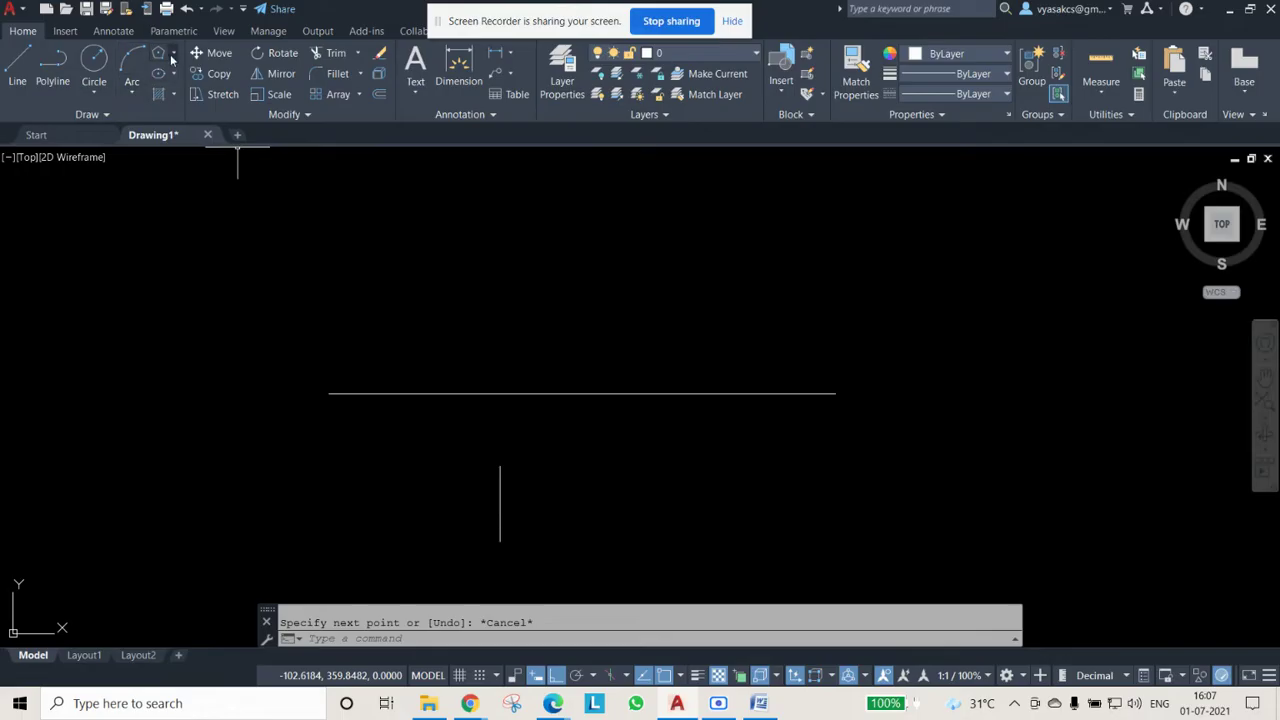
Draw a five-sided polygon by edge, using the vertical line's lower and upper endpoints as the edge
click(174, 53)
click(198, 113)
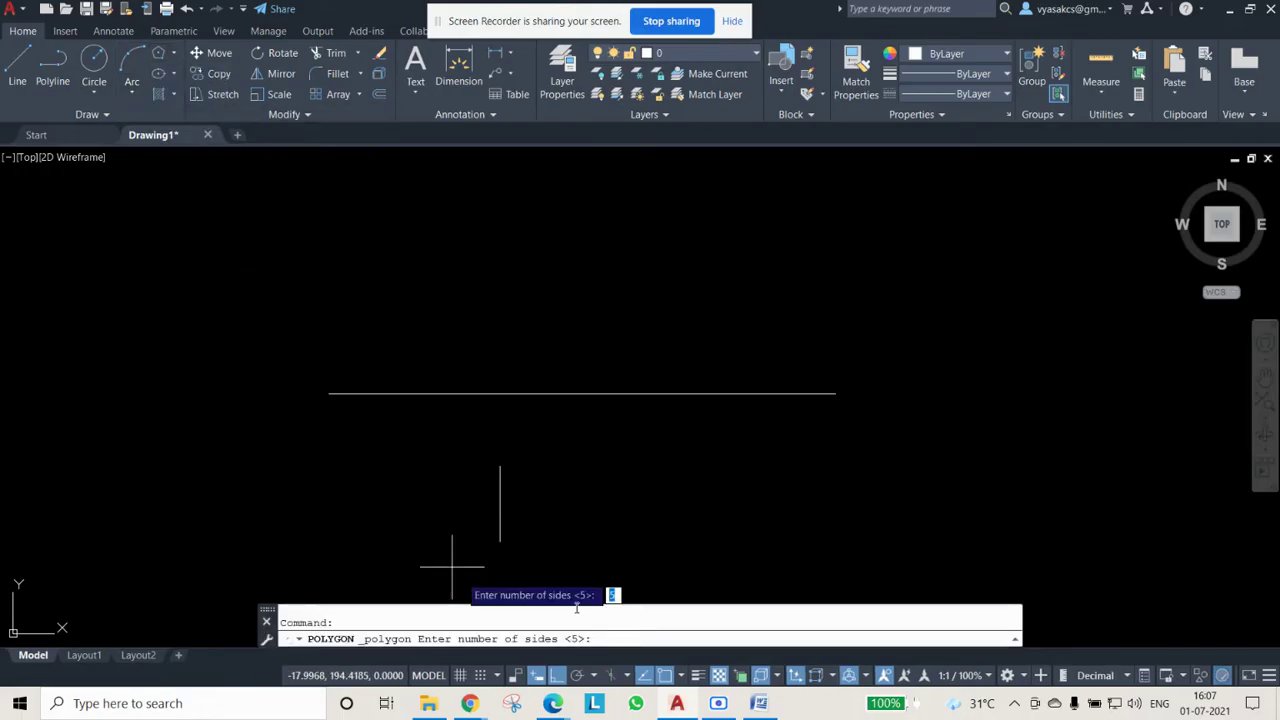
text(5)
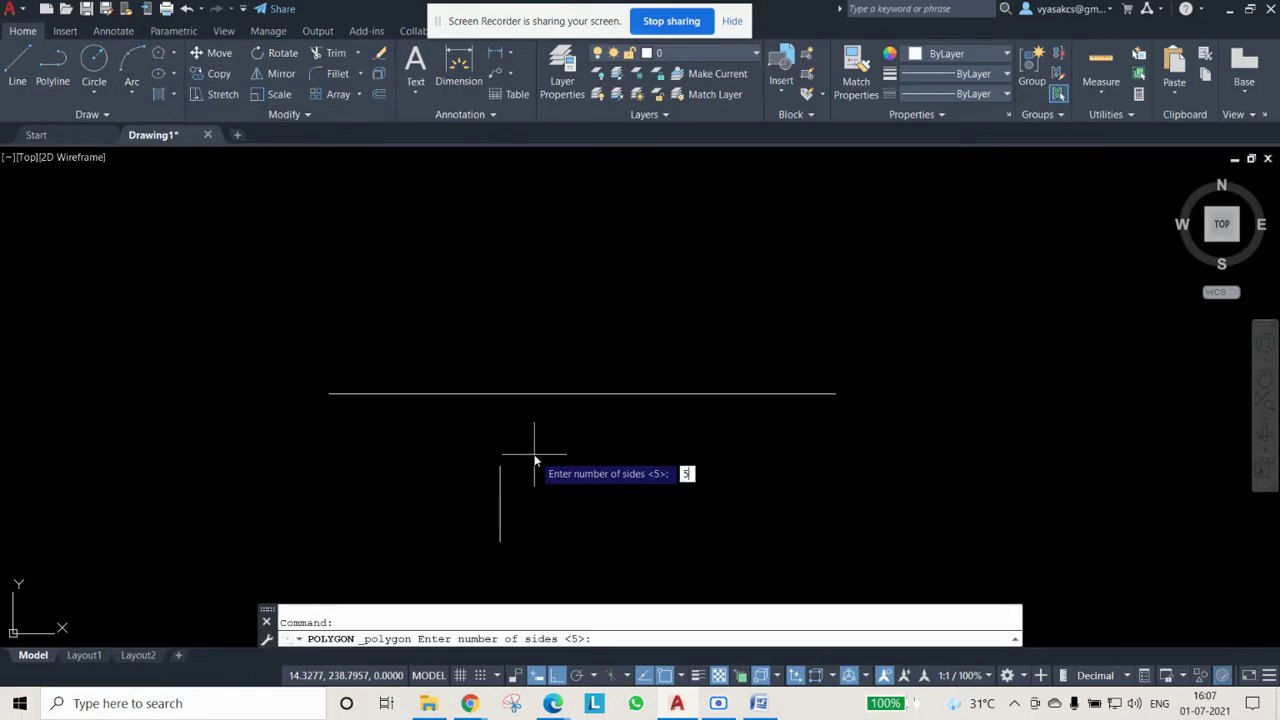
key(Return)
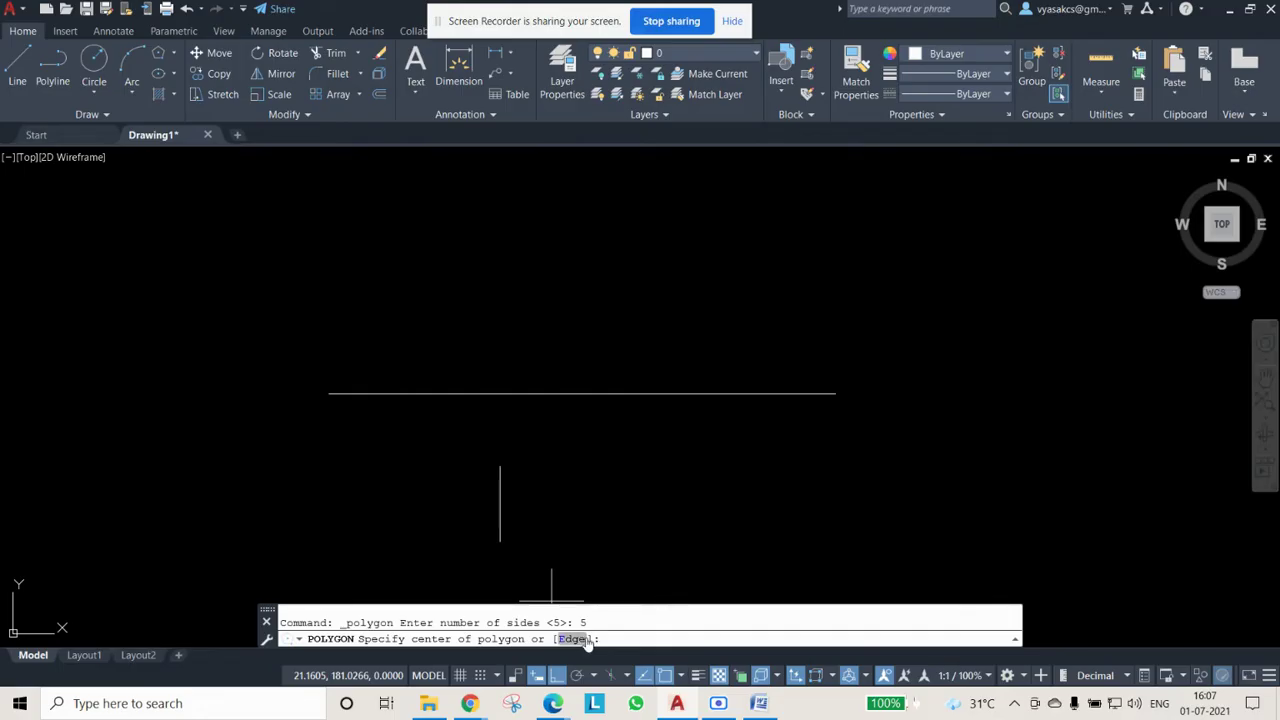
key(Return)
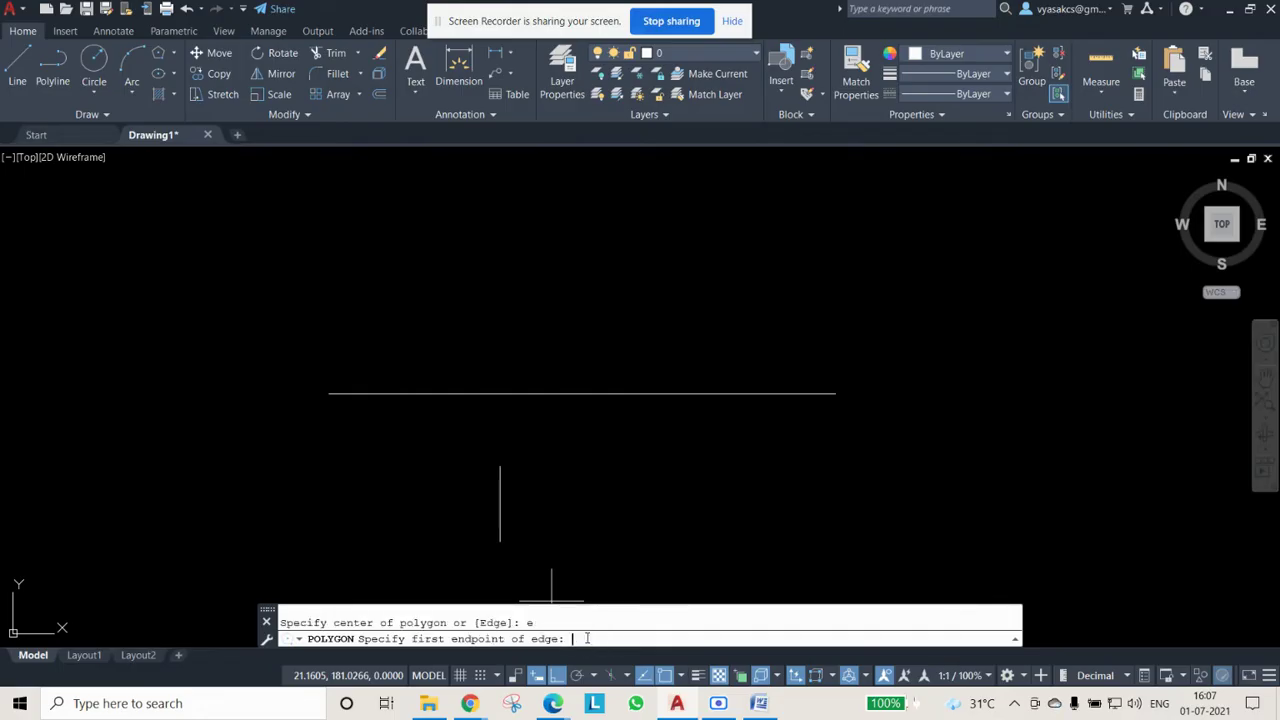
click(501, 542)
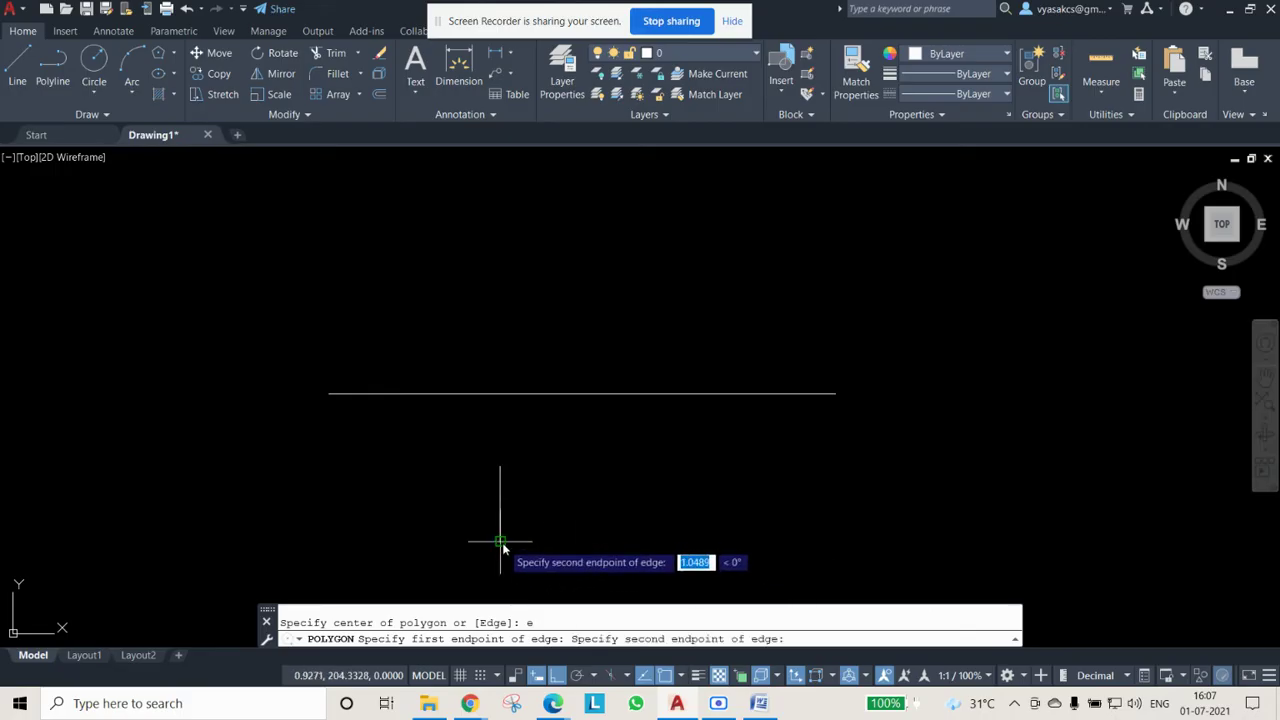
click(500, 467)
Erase the vertical construction line lying along the pentagon's edge
click(457, 438)
click(617, 591)
key(Delete)
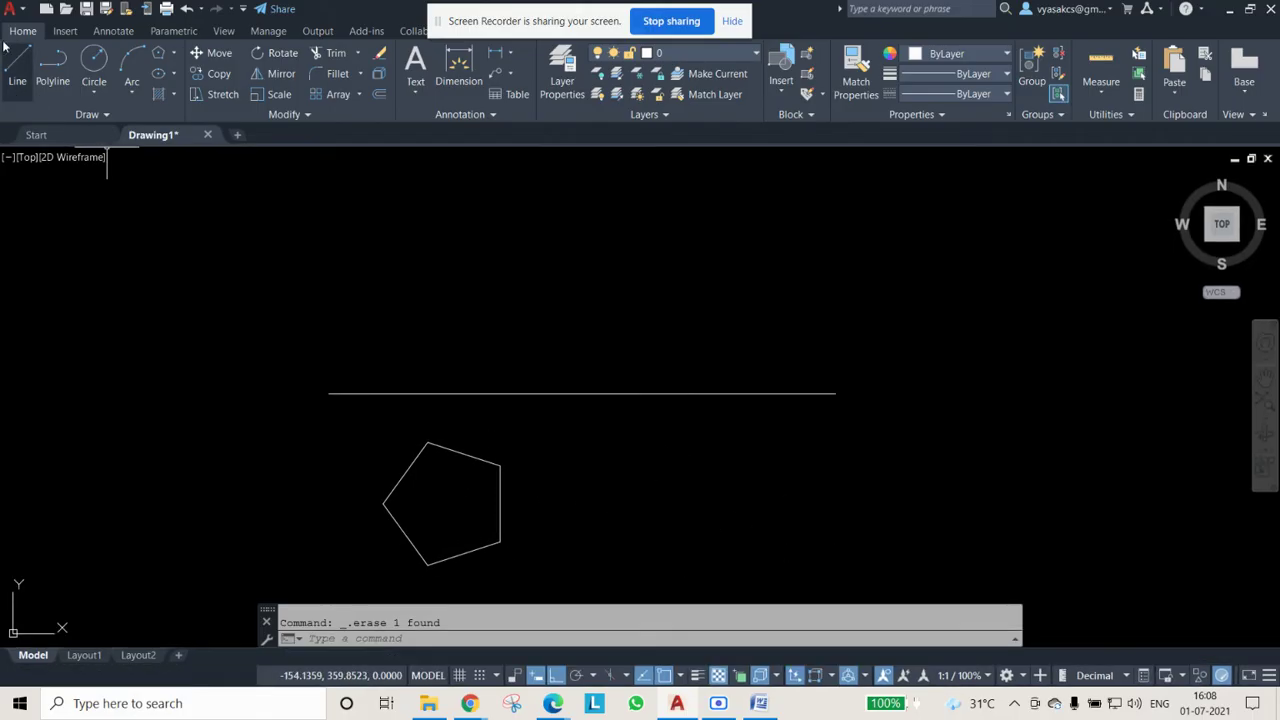
Draw a sloping line 30 mm long beside the pentagon, with Ortho mode turned off
click(17, 70)
click(641, 562)
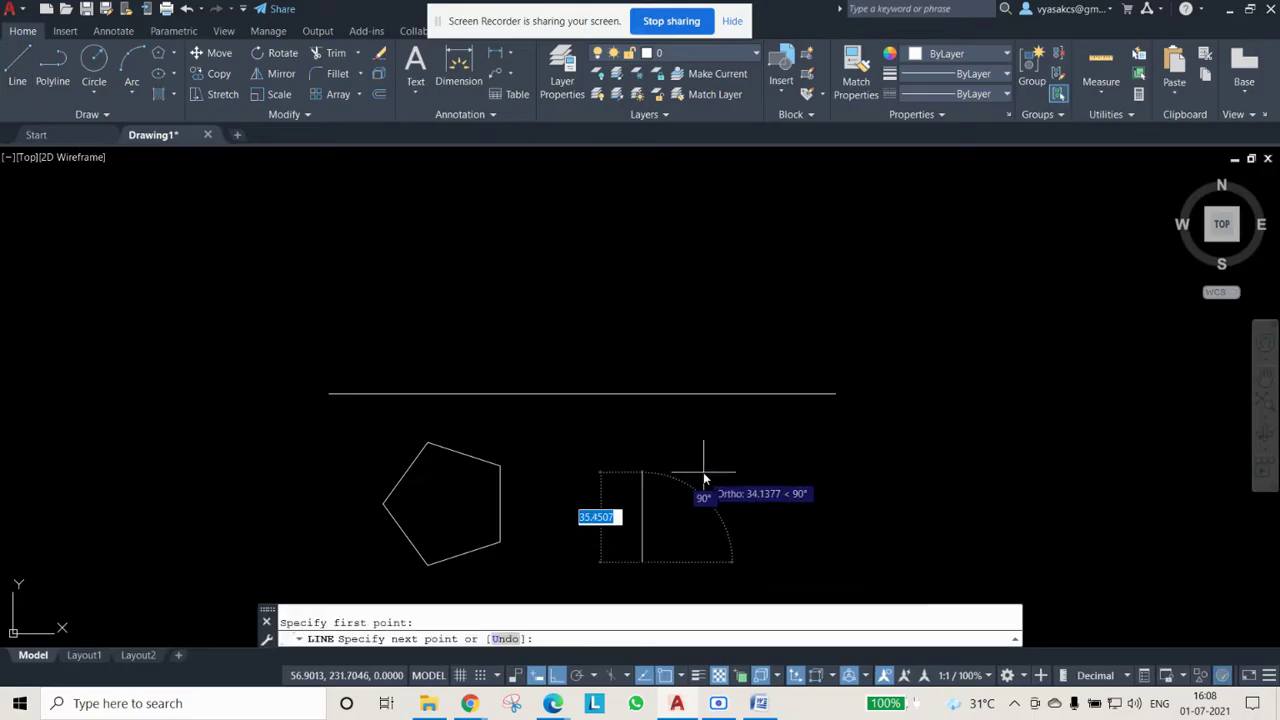
click(552, 678)
text(30)
key(Return)
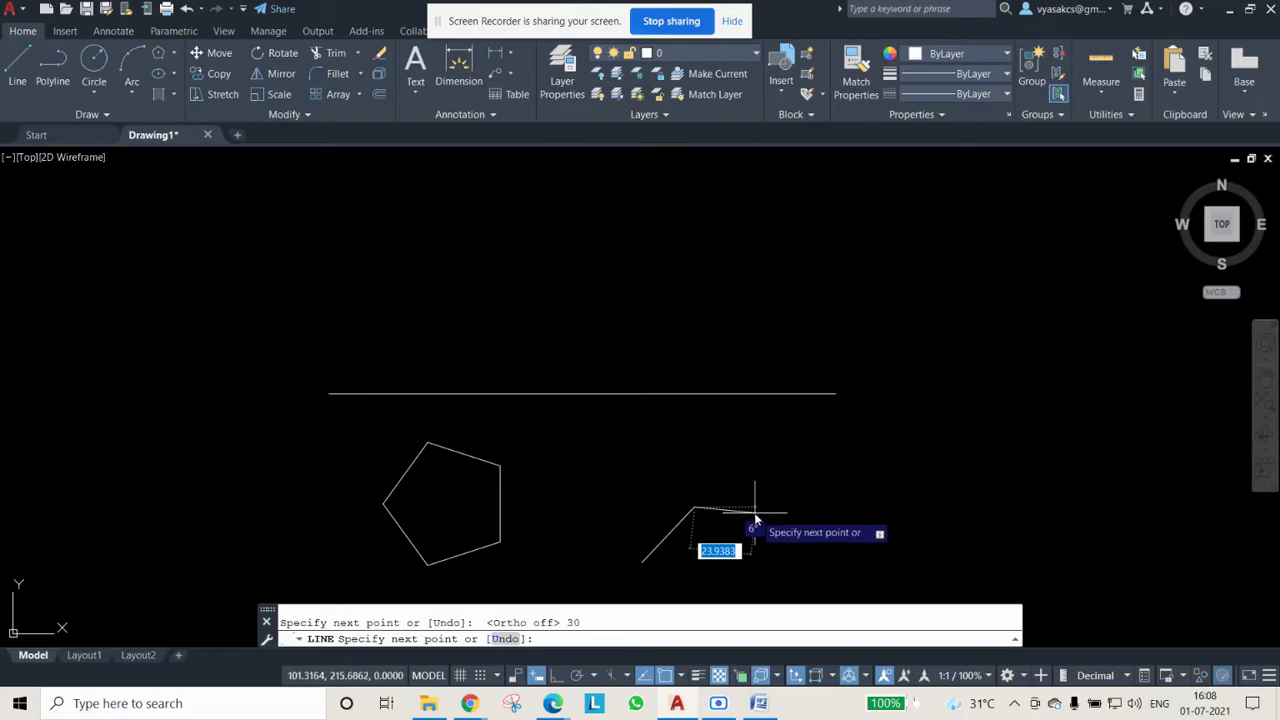
key(Escape)
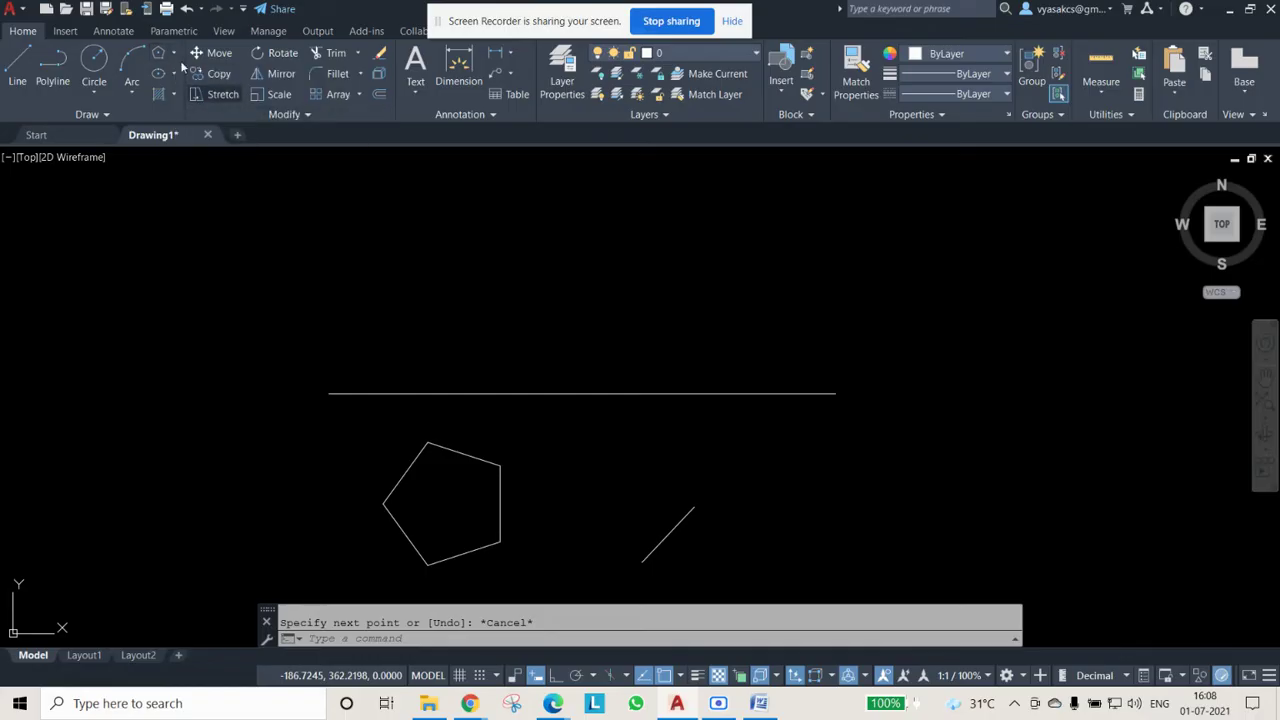
Draw a second five-sided polygon by edge, from the sloping line's lower endpoint to its upper endpoint
click(159, 54)
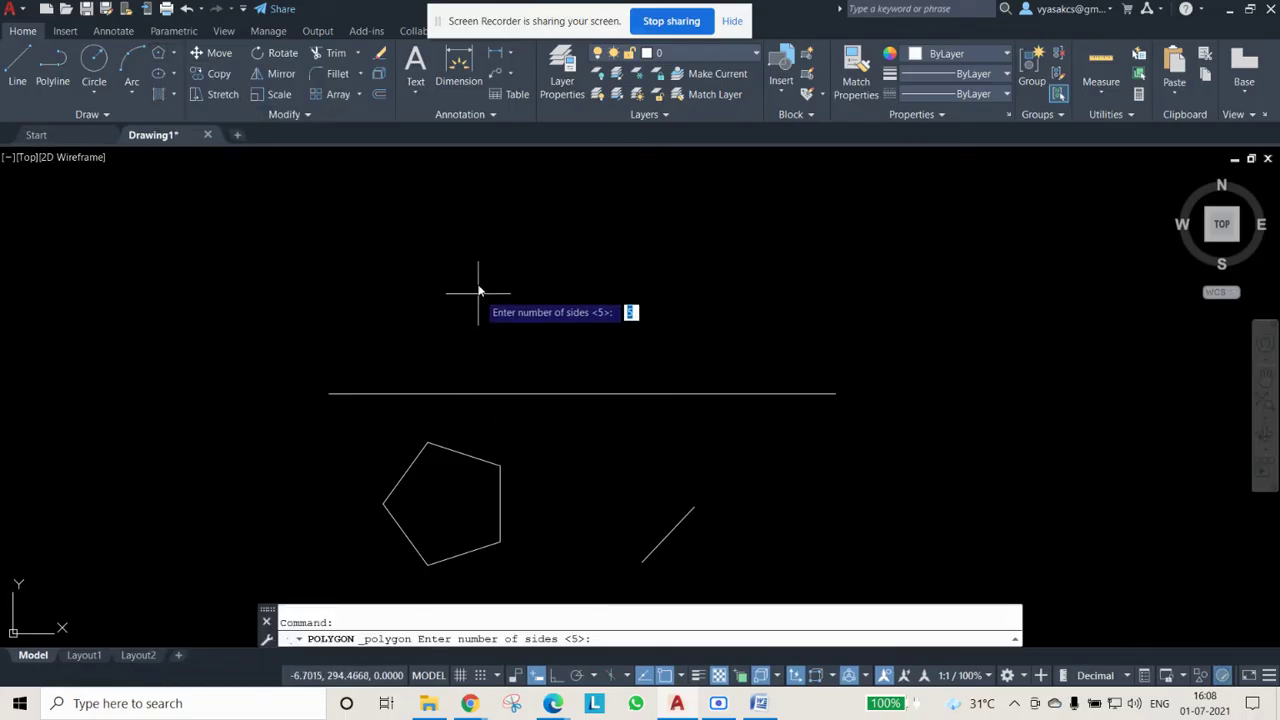
key(Return)
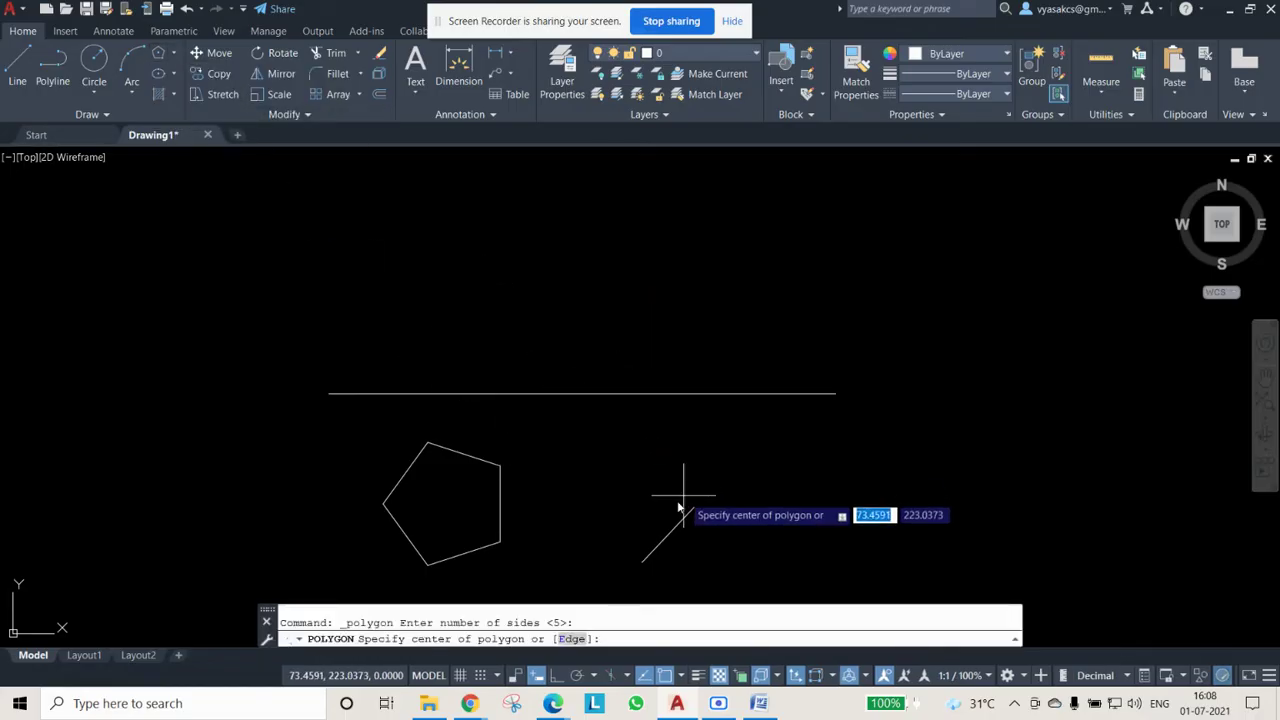
click(571, 638)
click(645, 563)
click(694, 508)
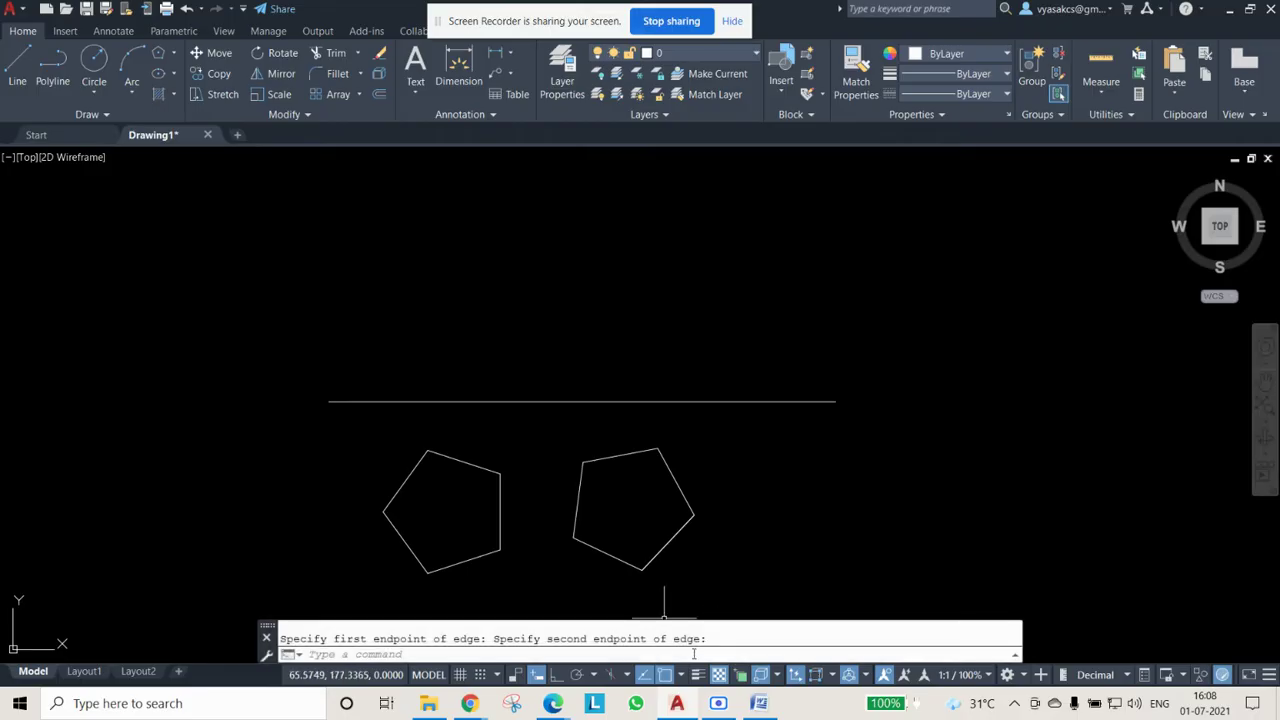
Switch to Word, reread question 20's condition on the base edge and VP, and return to the AutoCAD drawing
click(759, 703)
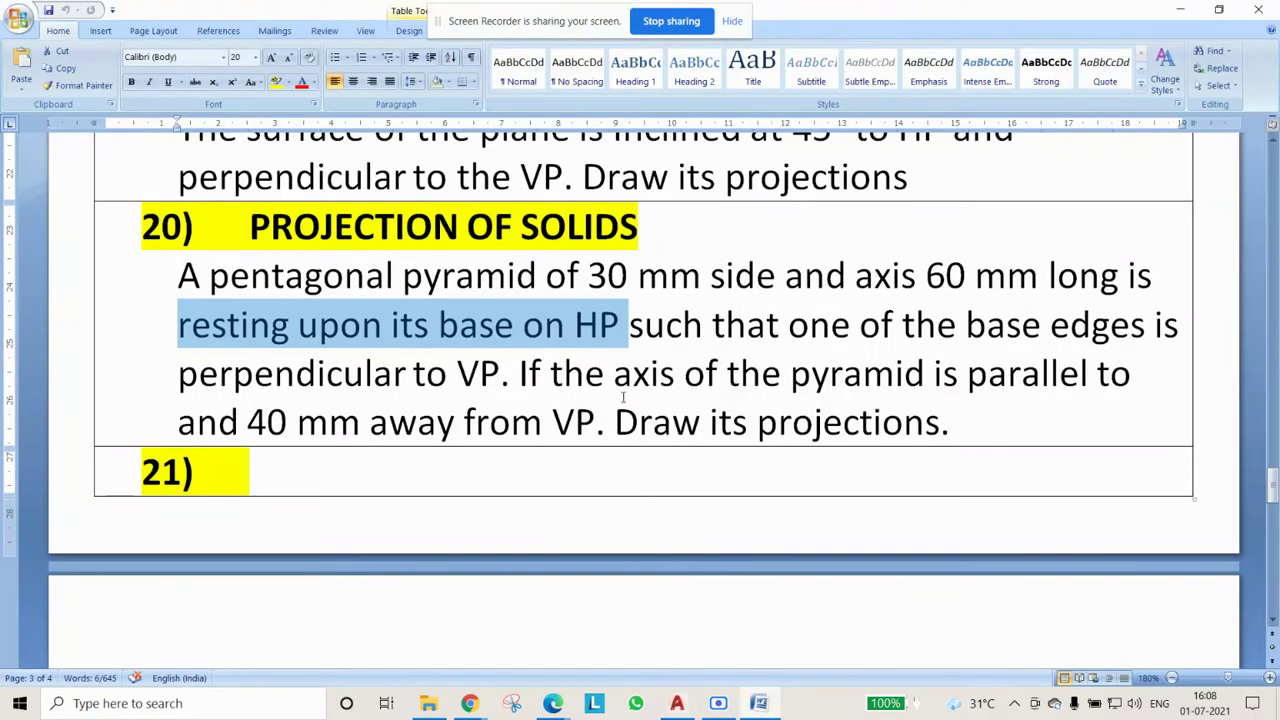
click(708, 325)
drag(712, 325, 858, 325)
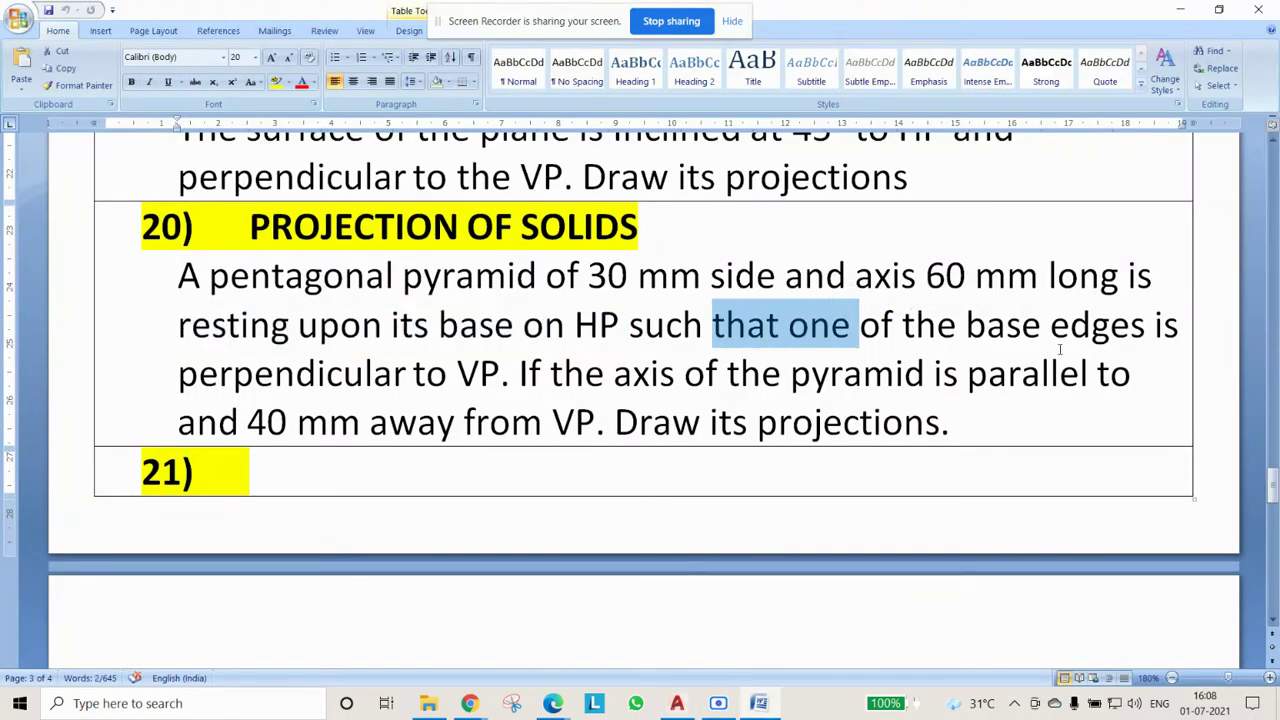
drag(287, 374, 515, 374)
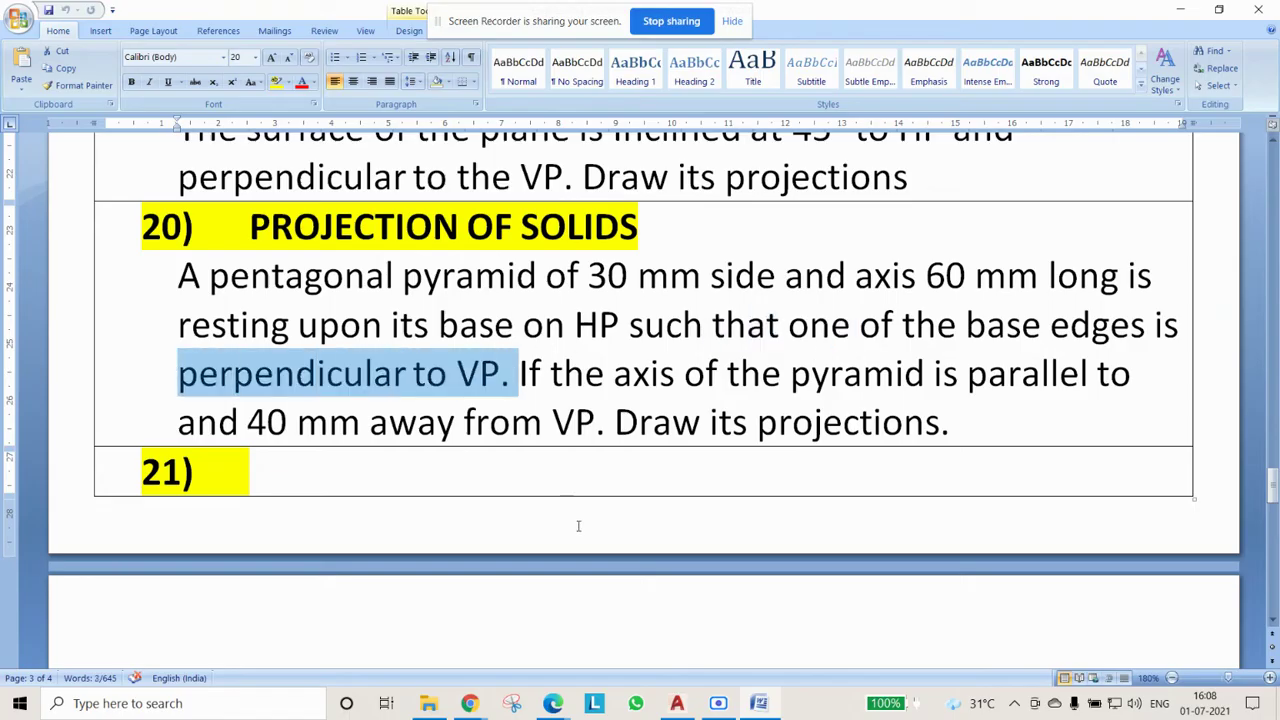
click(413, 378)
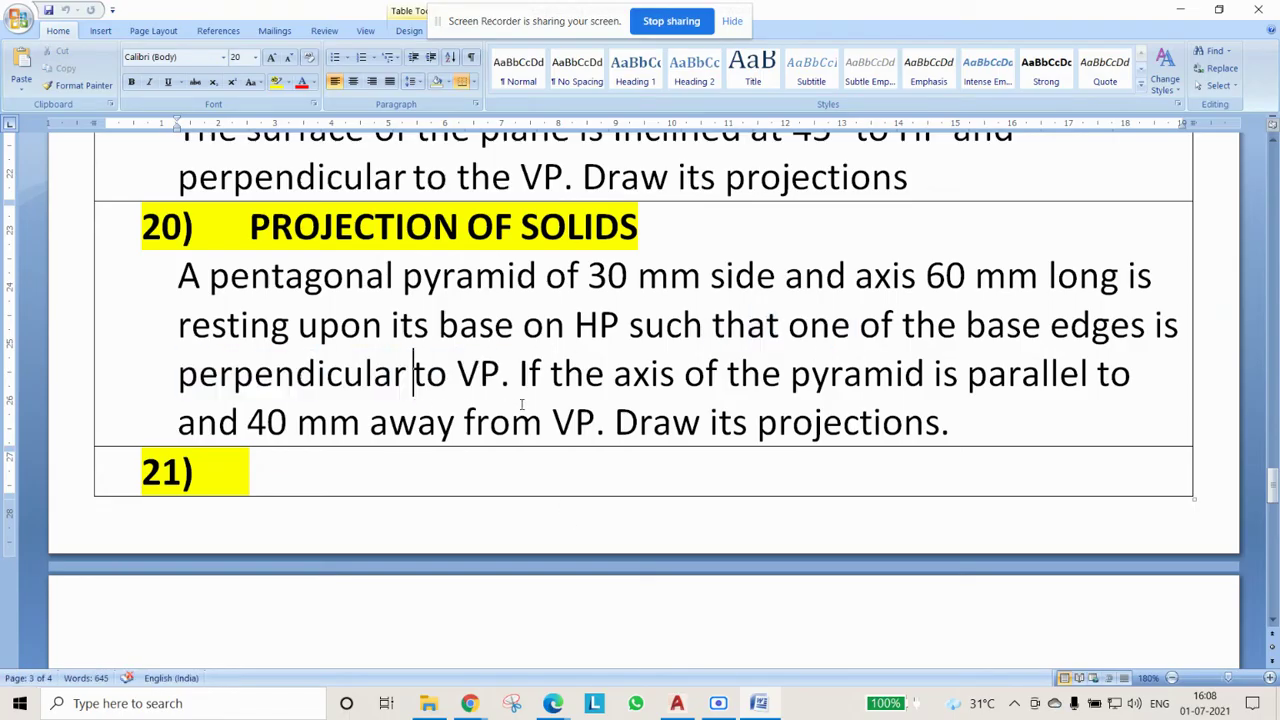
click(677, 703)
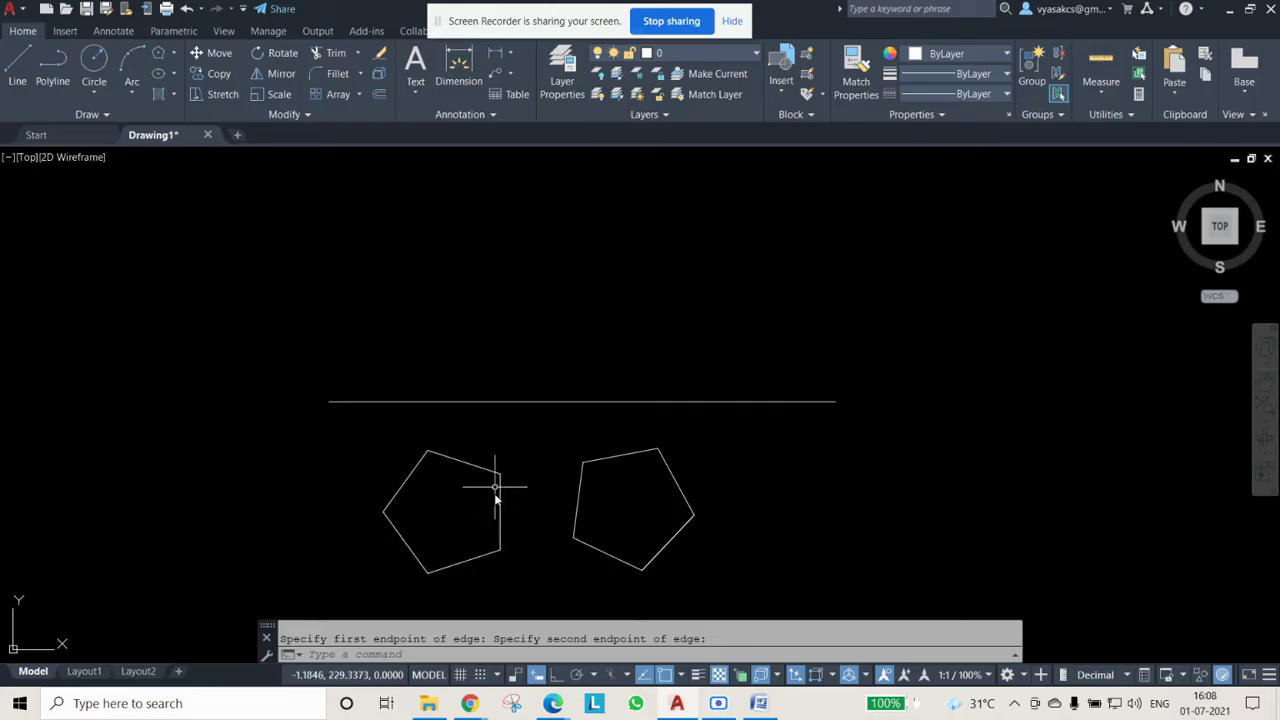
Erase the tilted second pentagon together with its sloping construction line
click(534, 423)
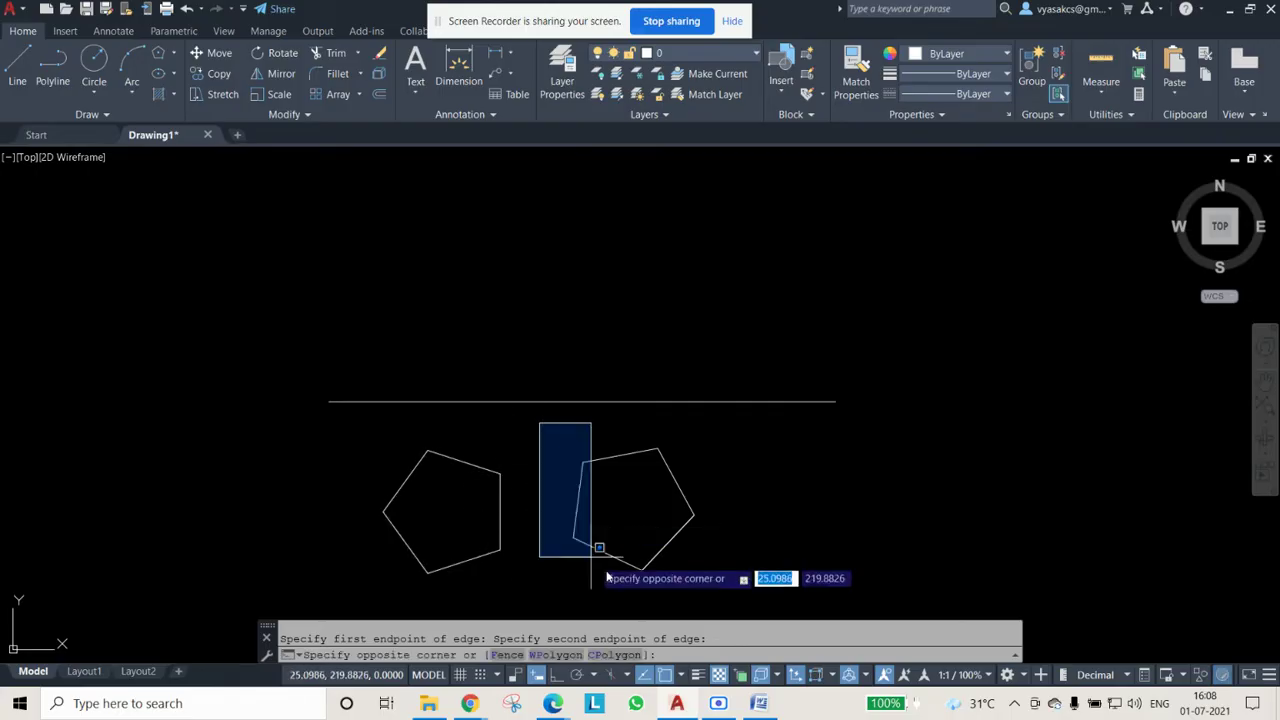
click(729, 586)
key(Delete)
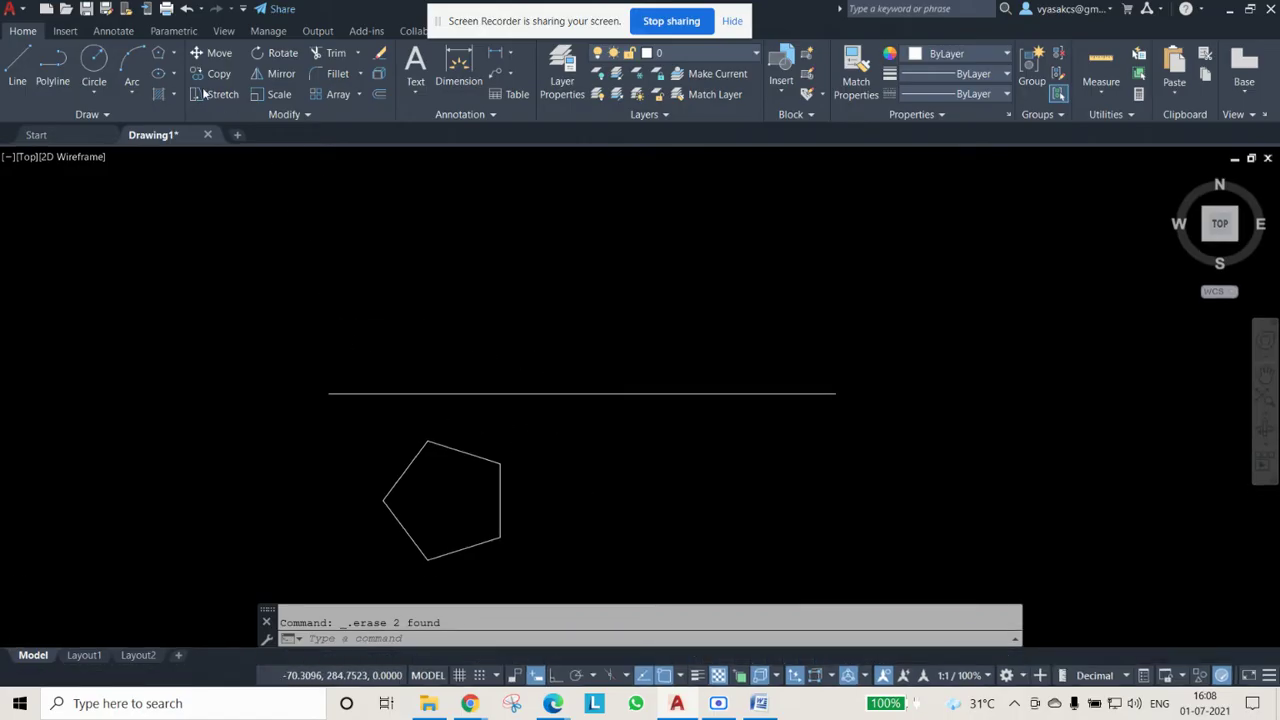
Check the angle between the pentagon's vertical edge and the horizontal reference line with an angular dimension, and erase that dimension
click(113, 31)
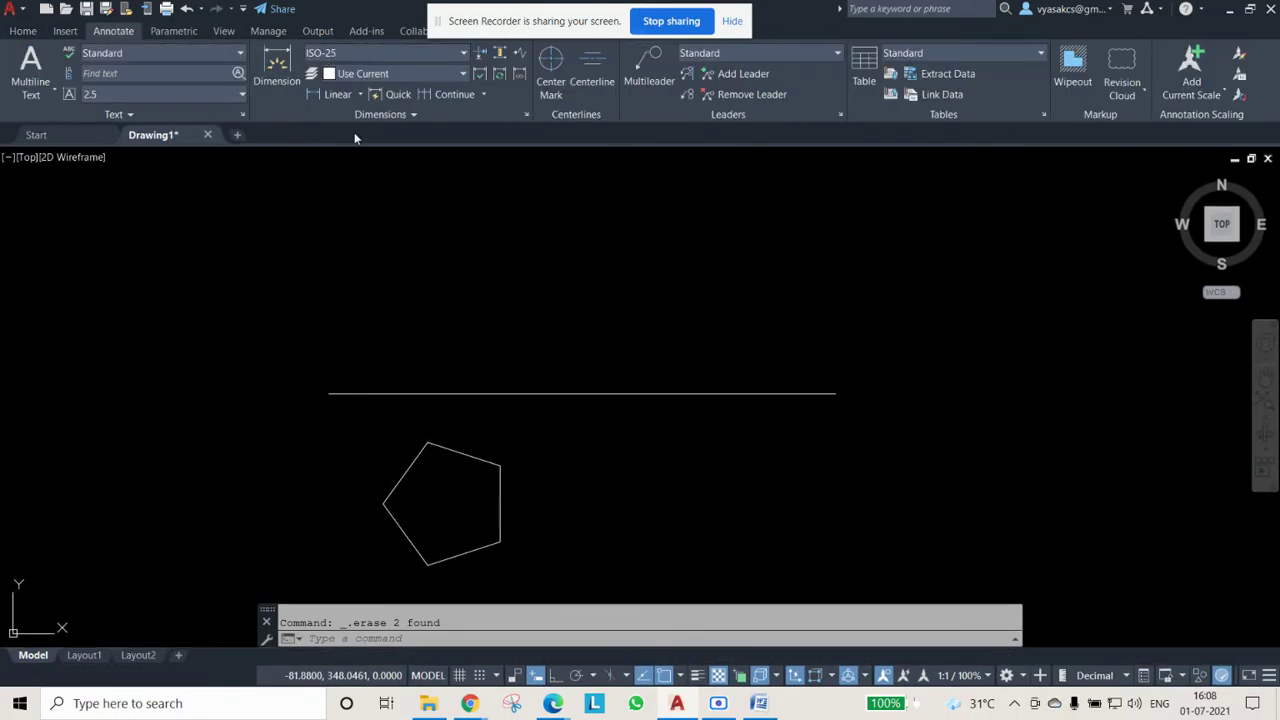
click(359, 96)
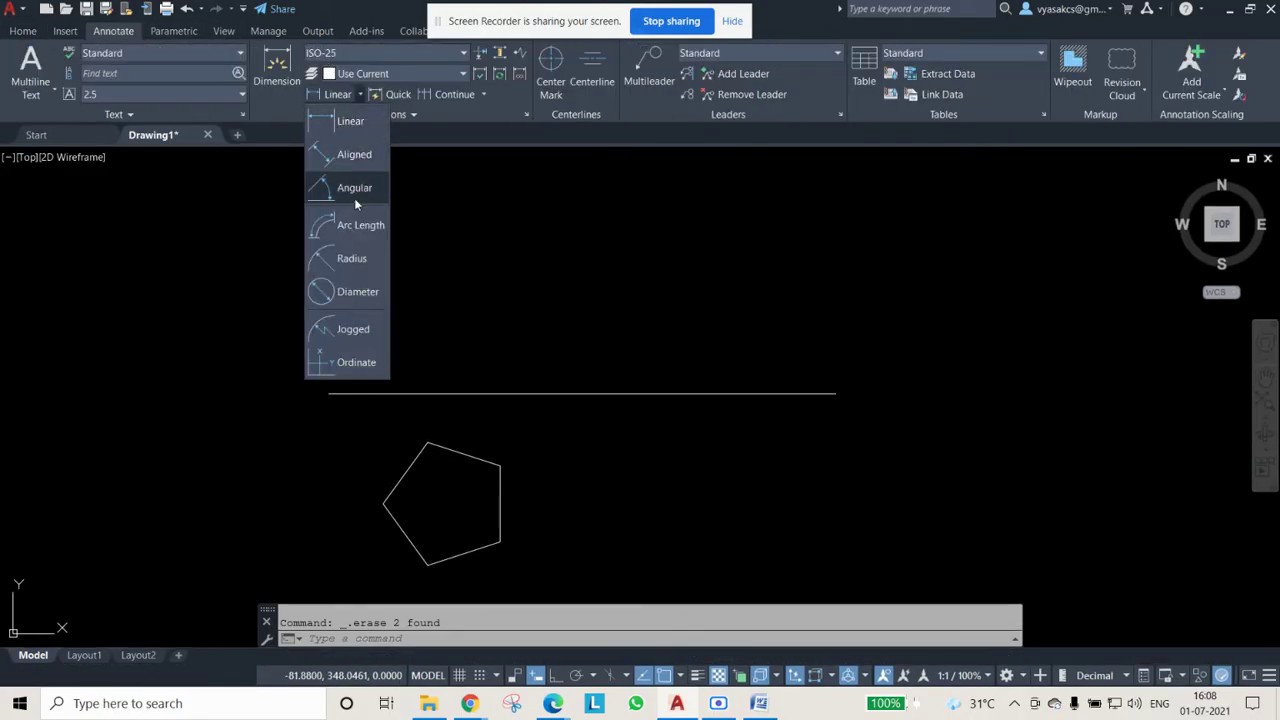
click(354, 196)
click(500, 528)
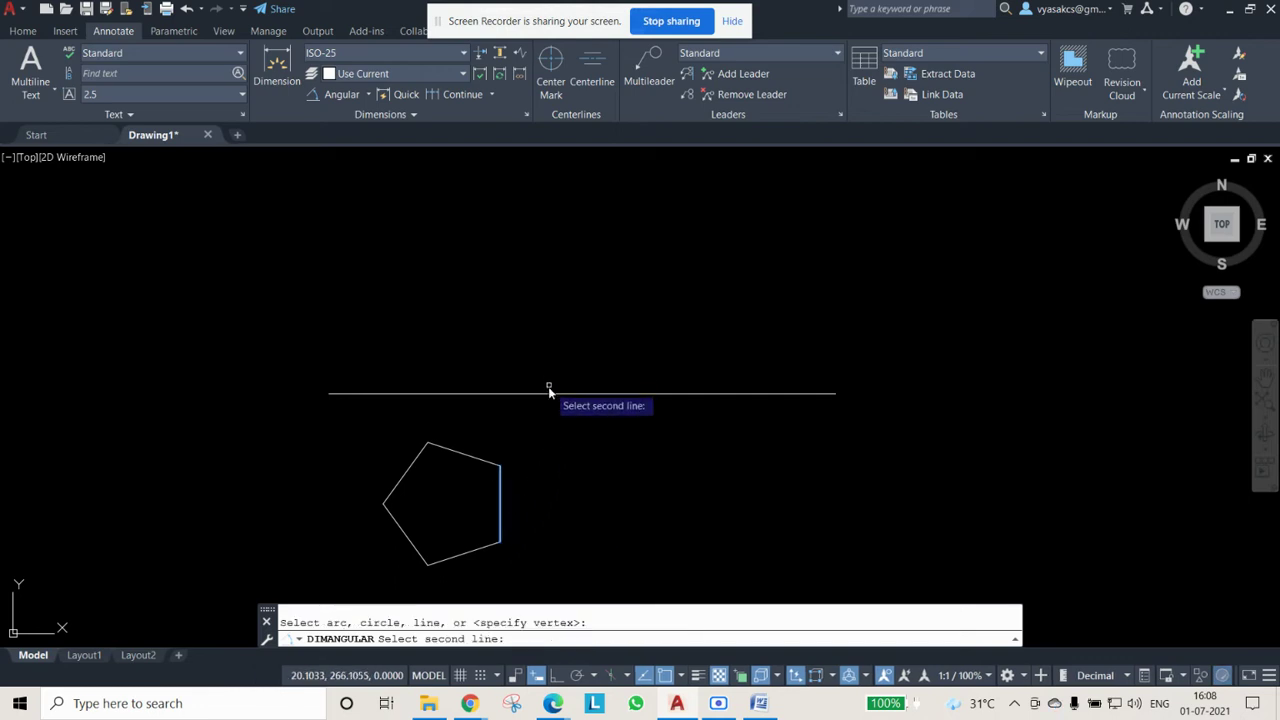
click(548, 392)
click(557, 466)
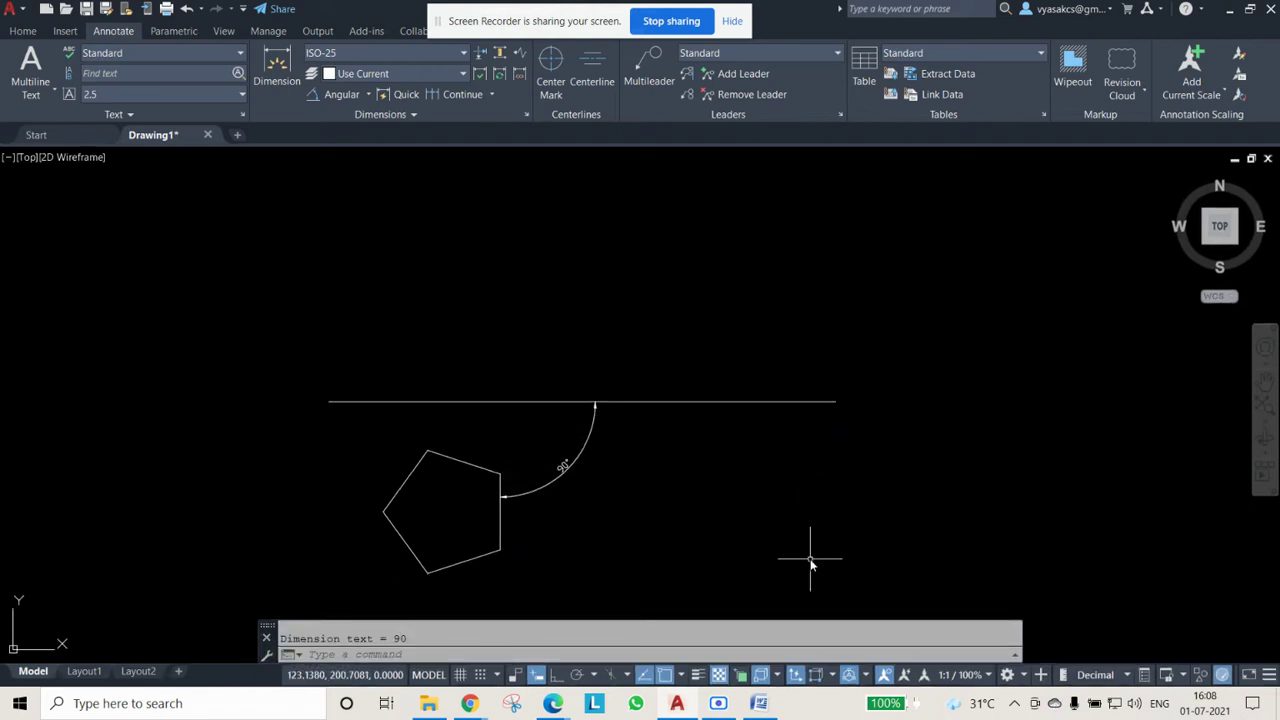
click(566, 460)
key(Delete)
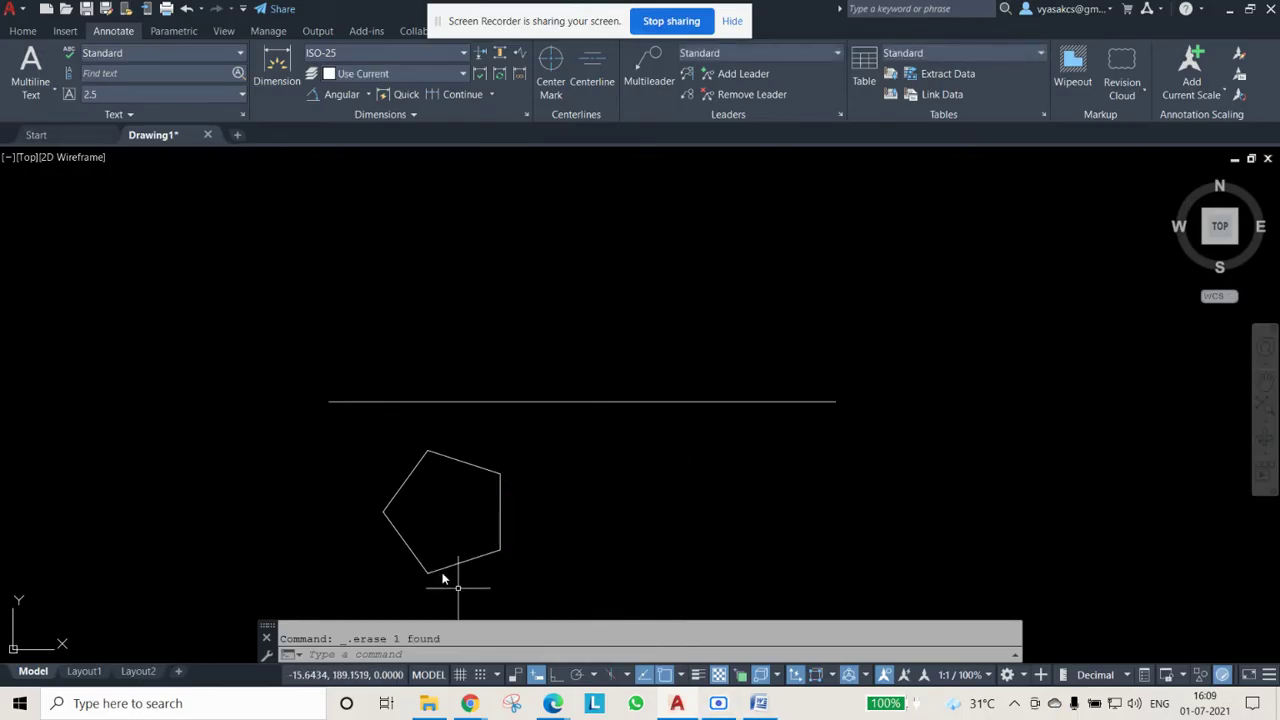
Draw connected lines from the pentagon's leftmost corner to its centre and on to the lower-left corner
click(22, 33)
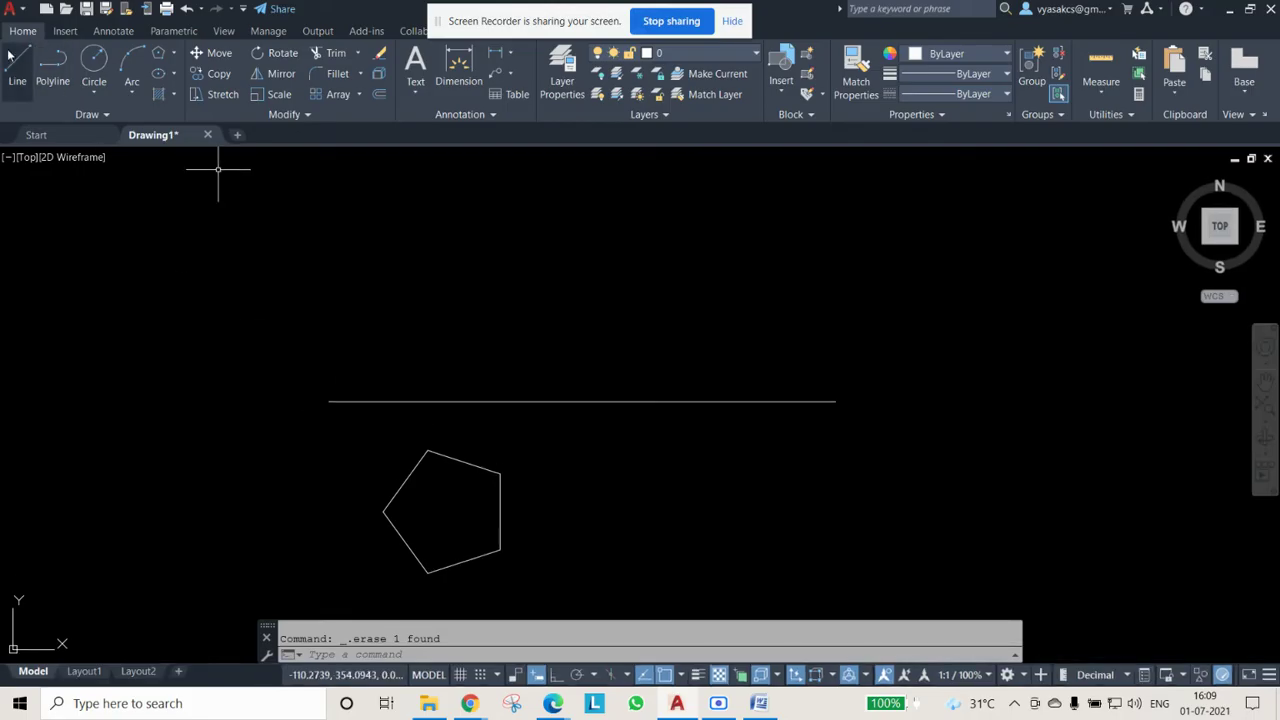
click(17, 62)
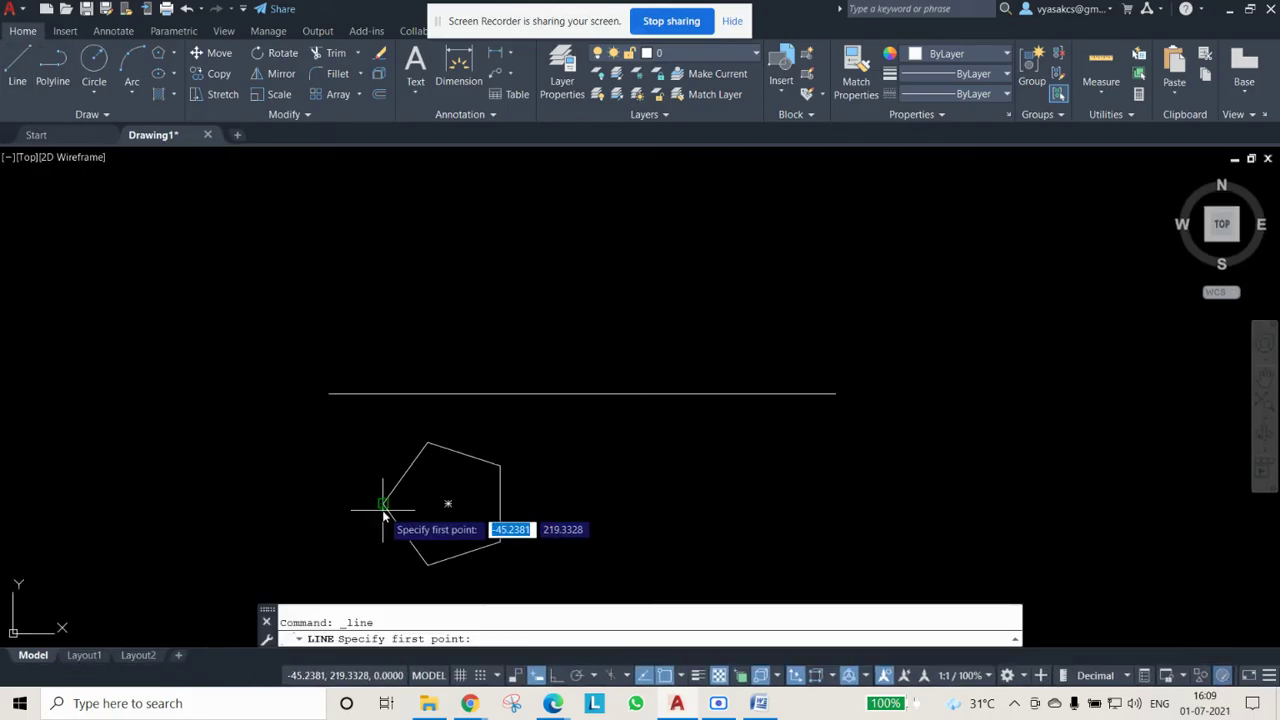
click(448, 503)
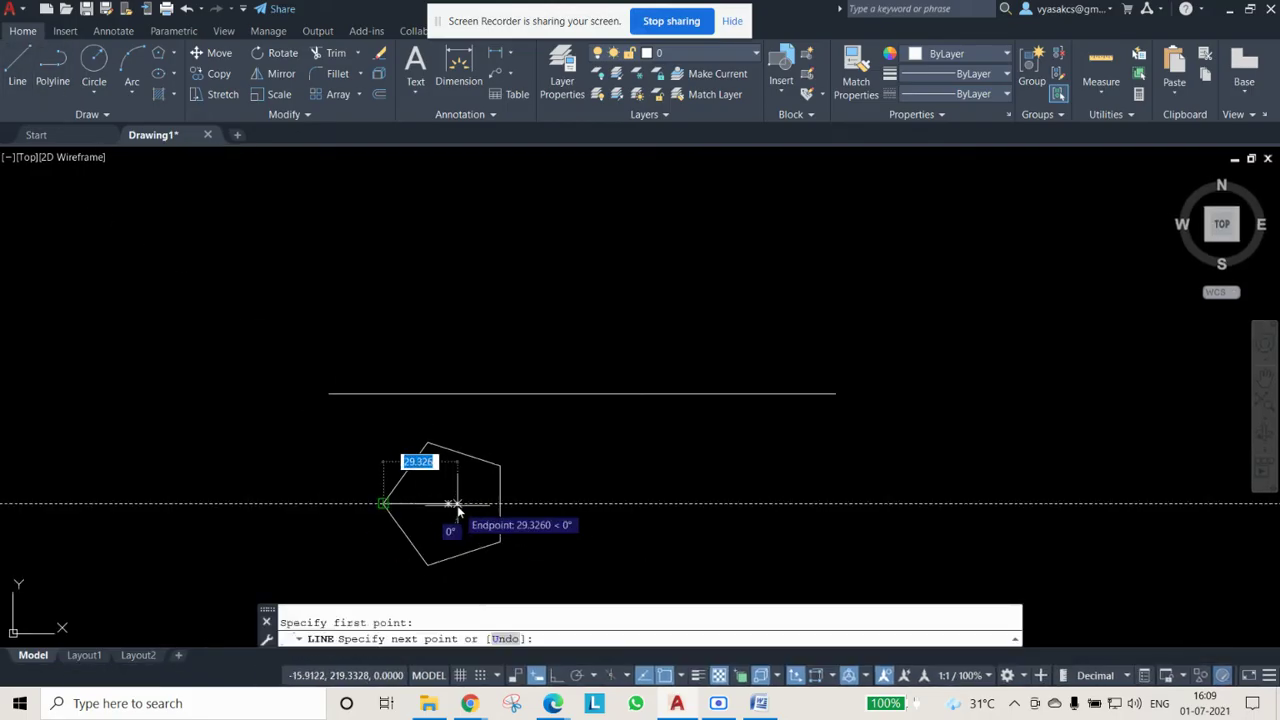
click(428, 565)
key(Escape)
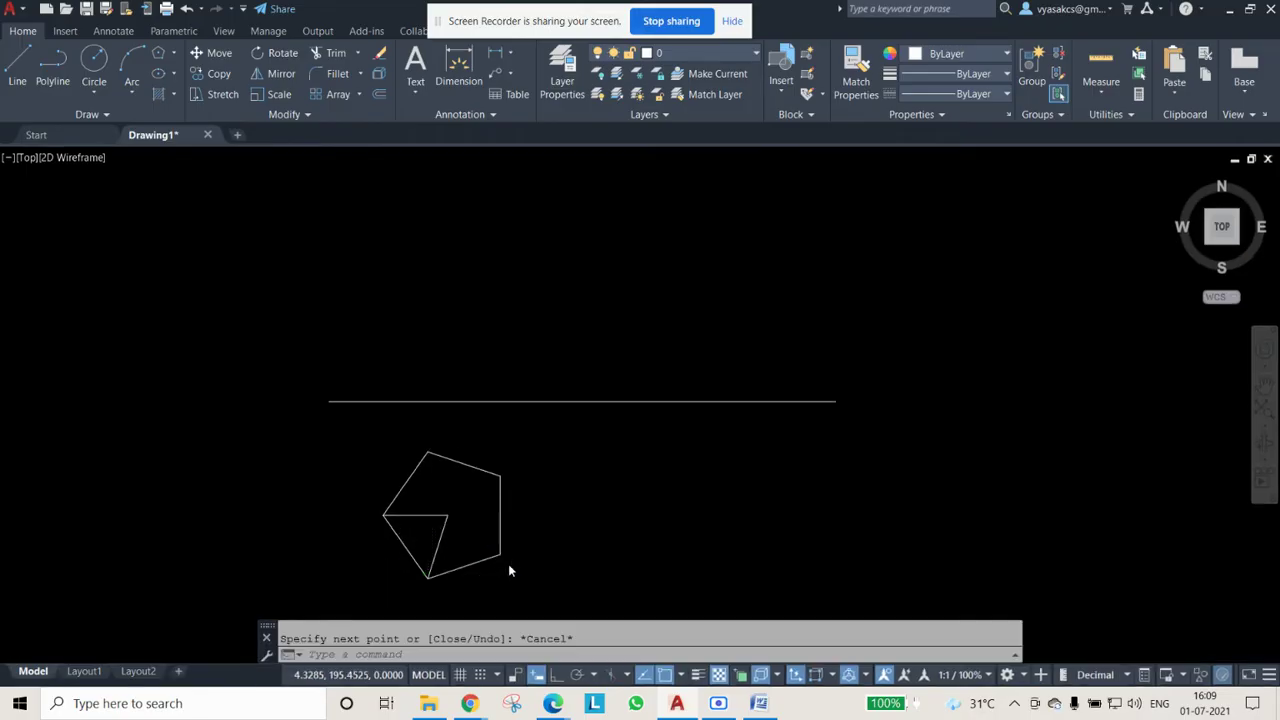
Draw a line from the pentagon's centre to its lower-right corner
click(17, 68)
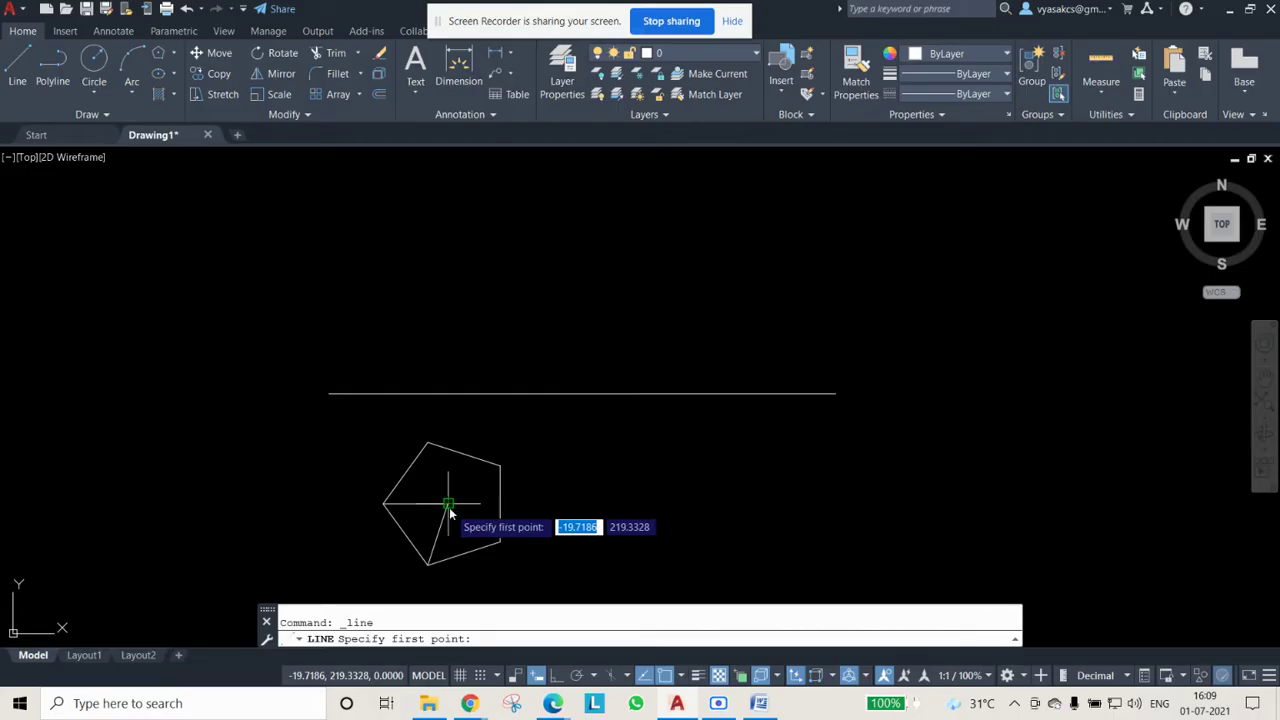
click(500, 541)
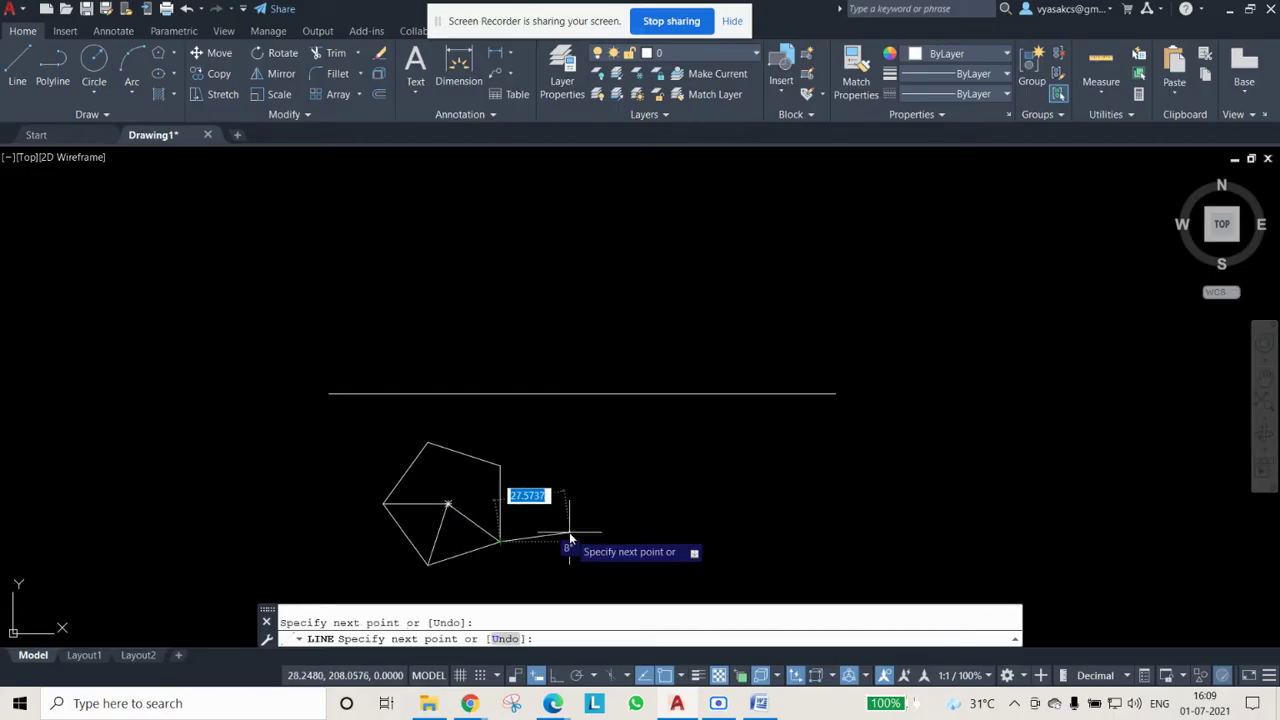
key(Escape)
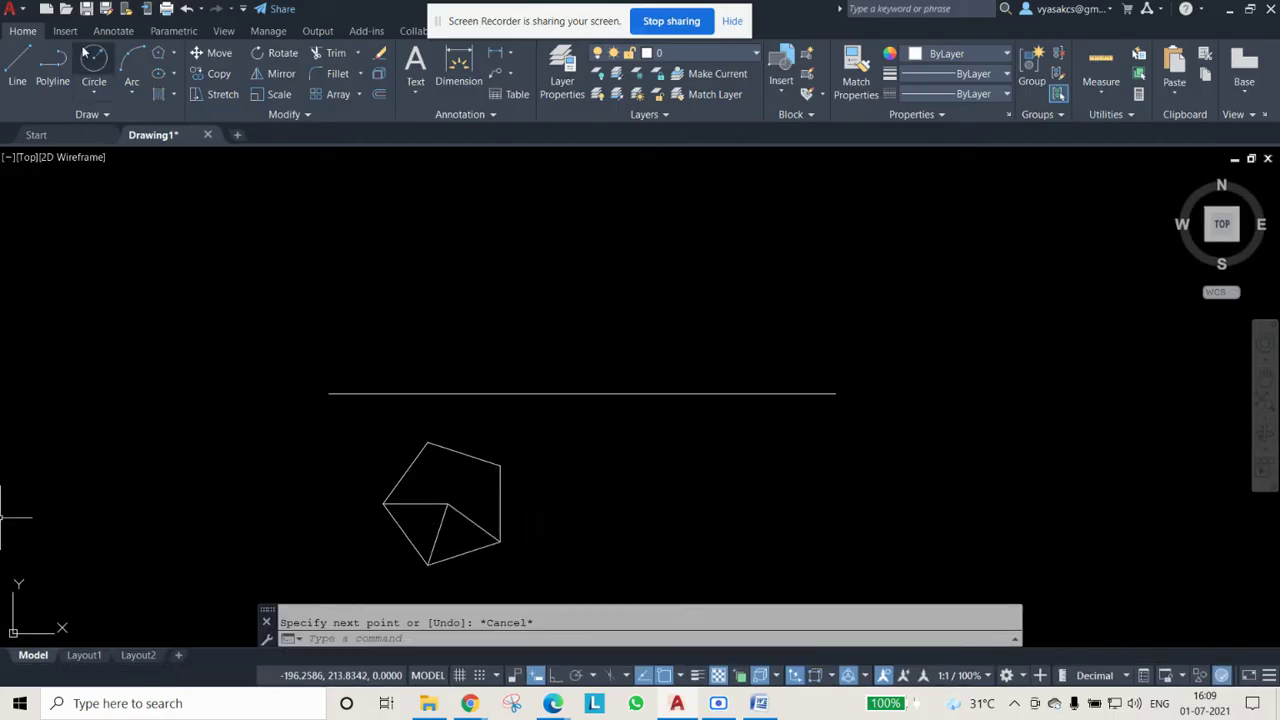
Draw connected lines from the pentagon's upper-right corner to its centre and on to the upper-left corner
click(17, 66)
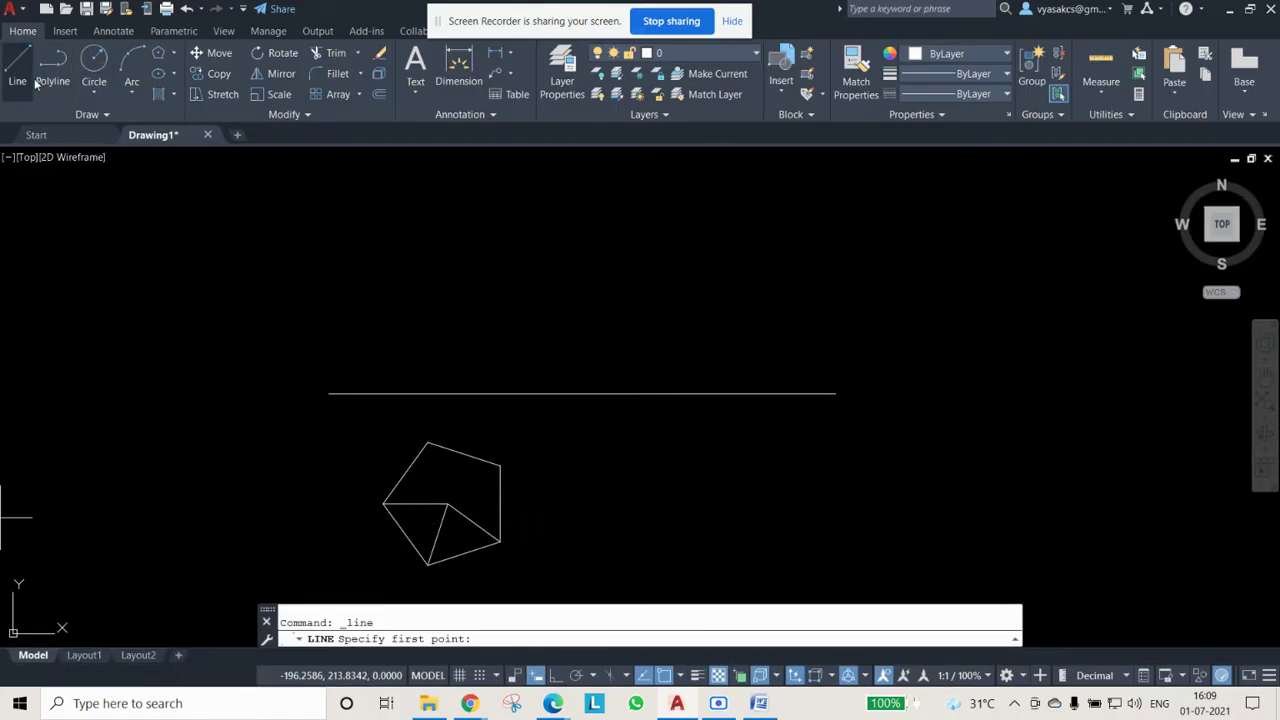
click(500, 468)
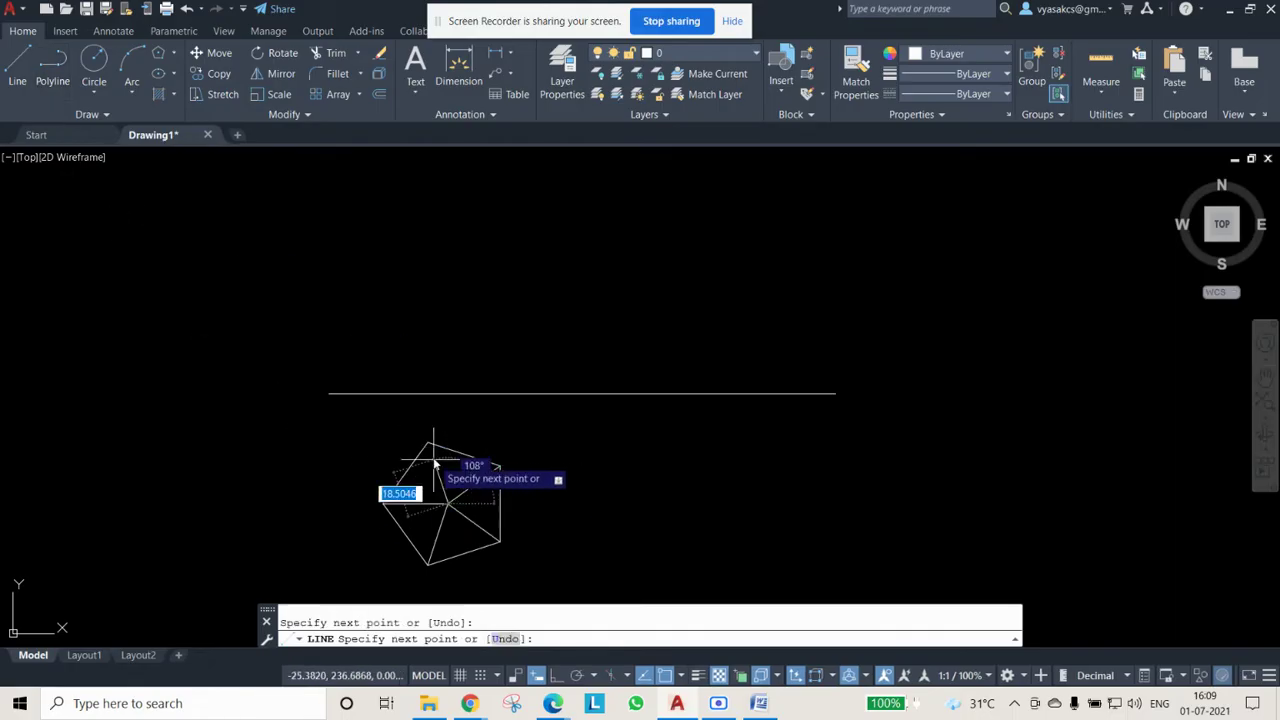
click(428, 451)
key(Escape)
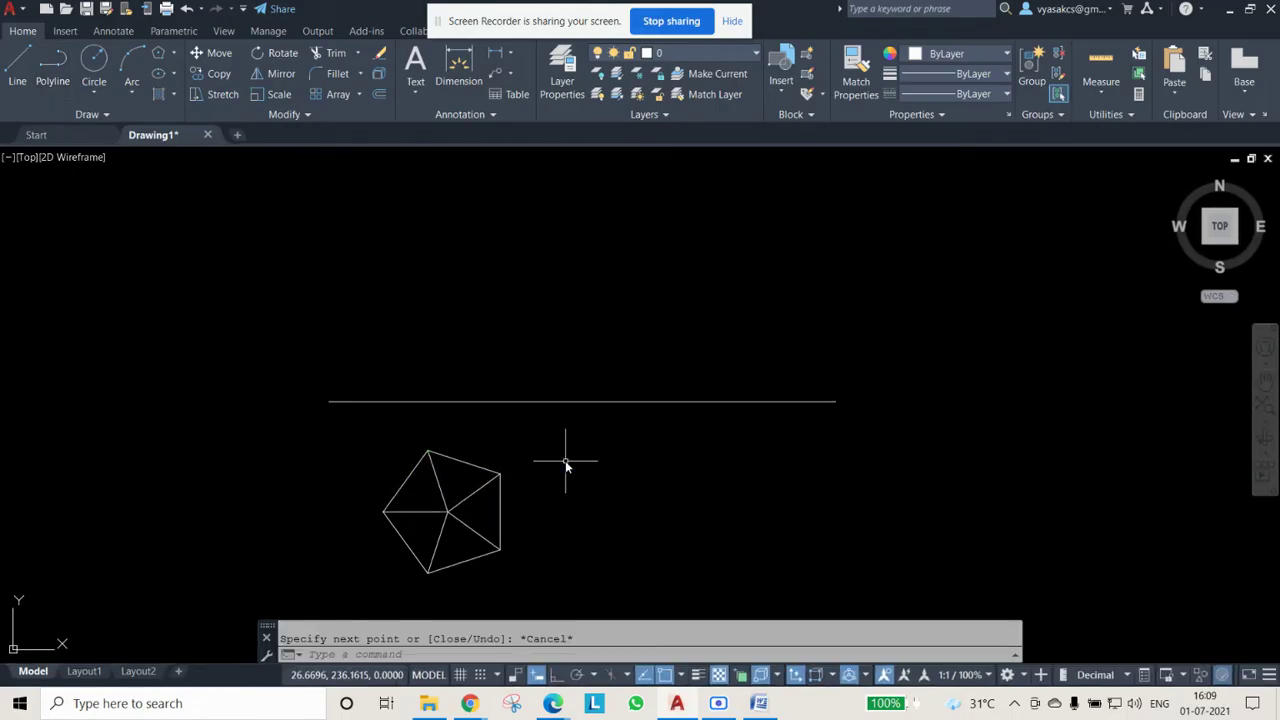
Change the colour of the pentagon and its five inner lines to red
click(349, 430)
key(Escape)
key(Return)
key(Return)
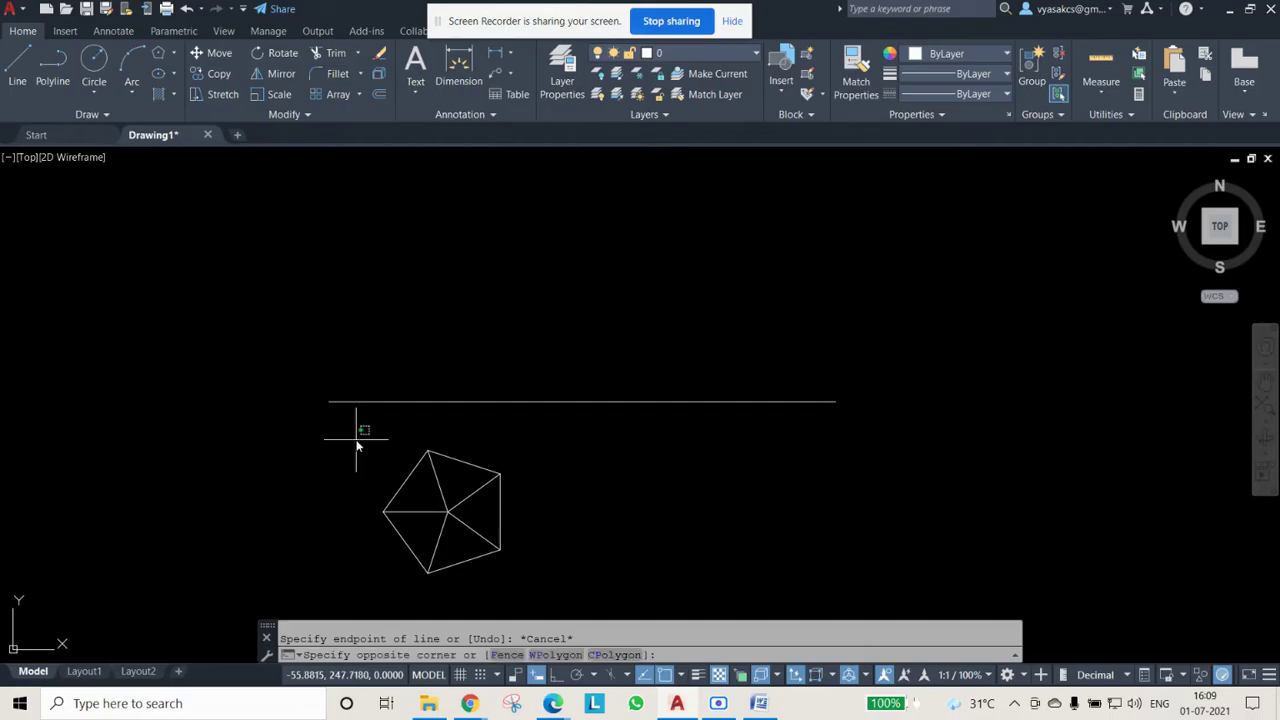
click(543, 610)
click(958, 53)
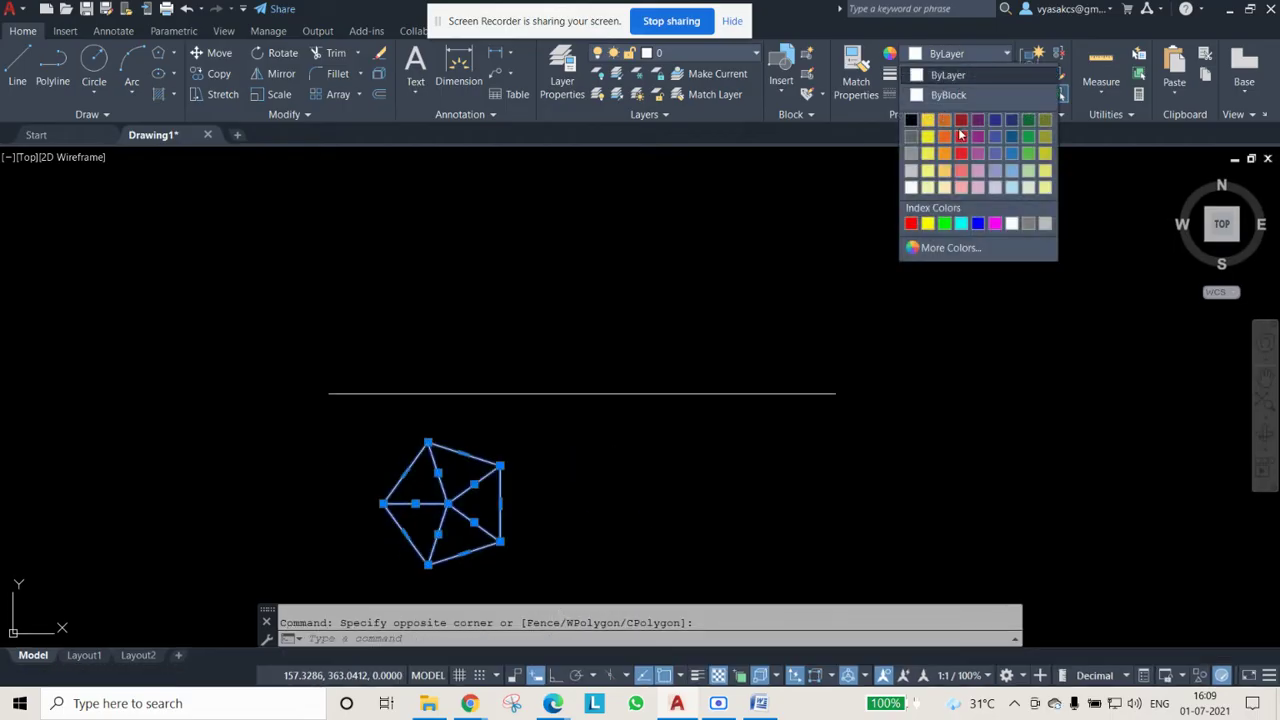
click(960, 137)
key(Escape)
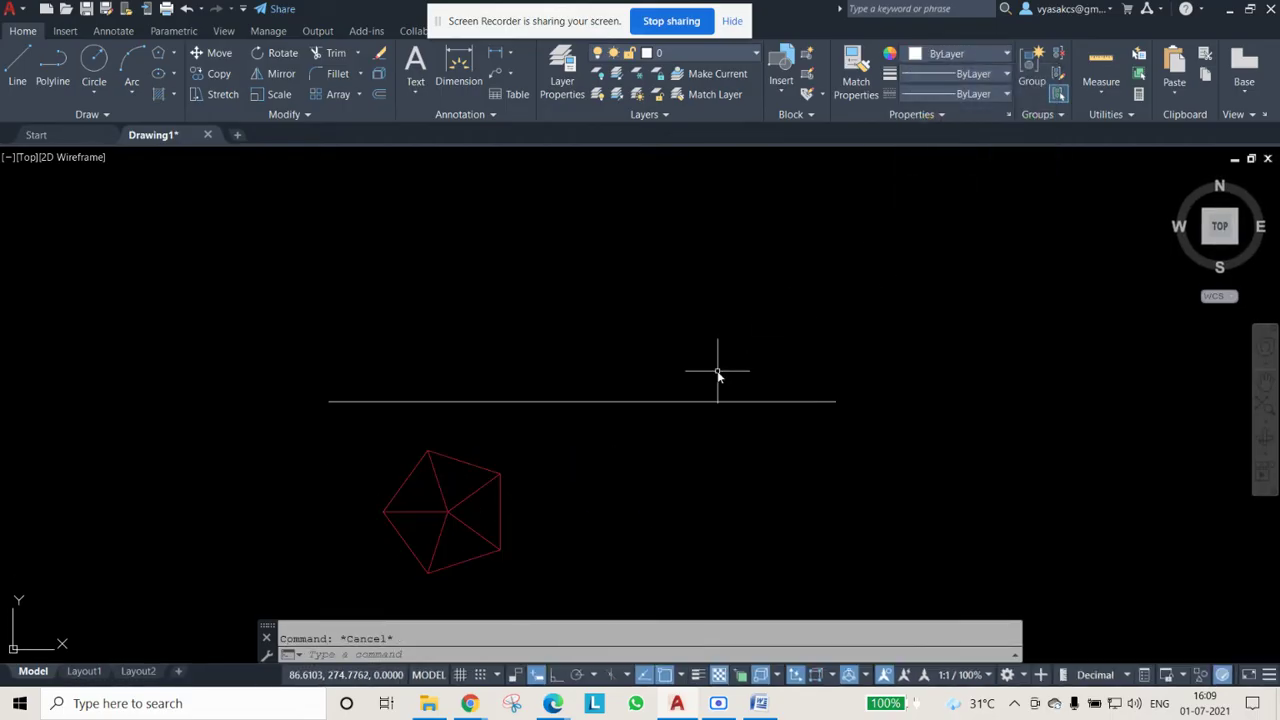
Add the multiline text label "a" with height 5 beside the pentagon's upper-right corner
key(Return)
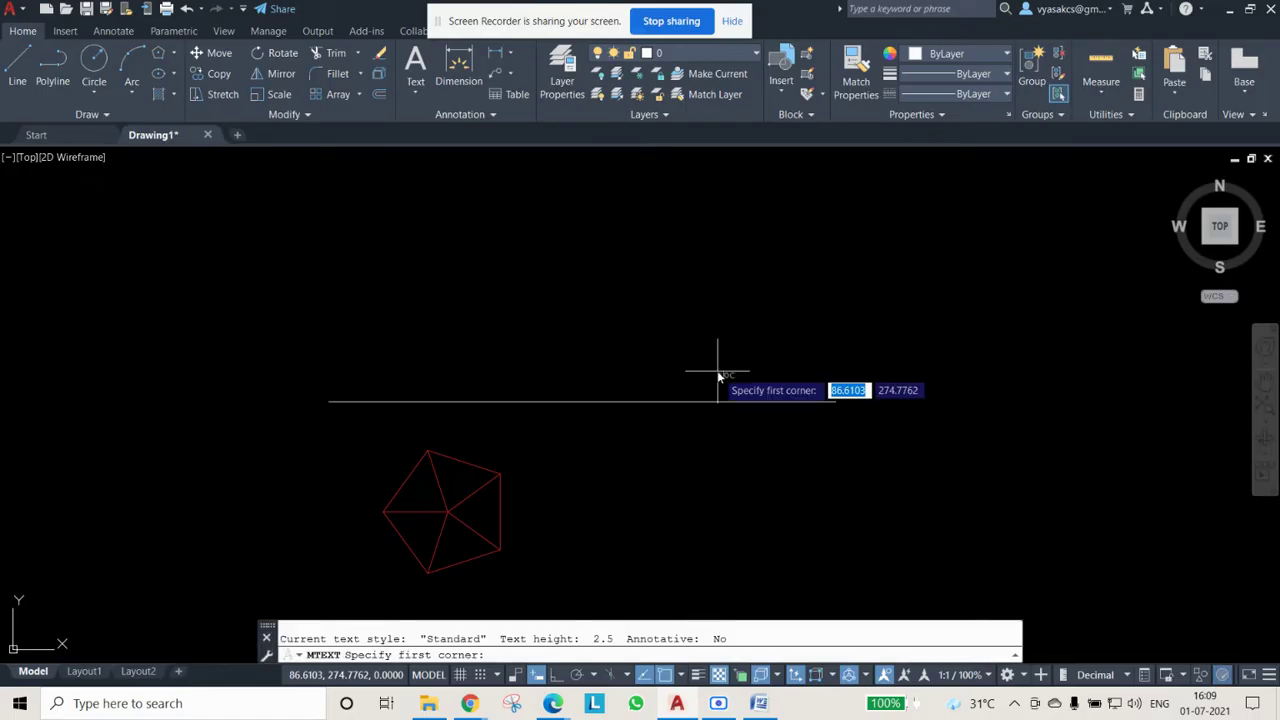
click(512, 465)
click(553, 489)
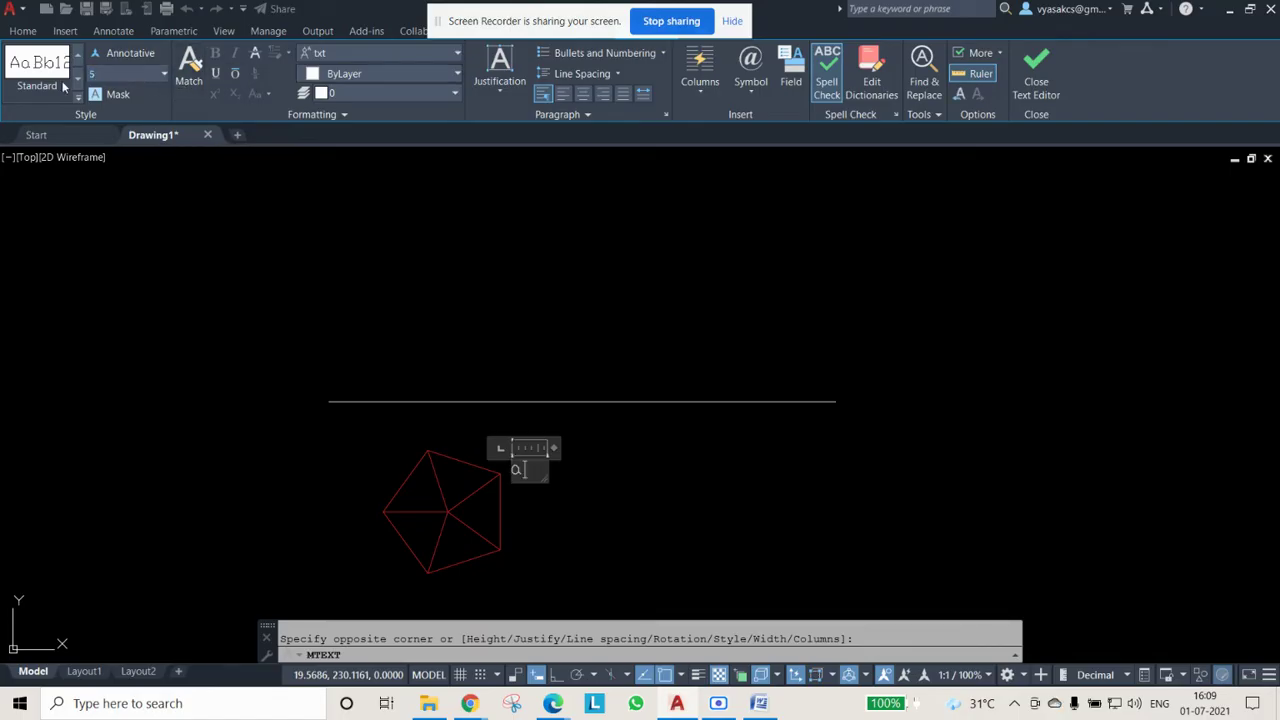
click(601, 491)
key(Escape)
Copy the label "a" to the other four corners and edit the copies clockwise to b, c, d and e
click(516, 473)
key(ctrl+v)
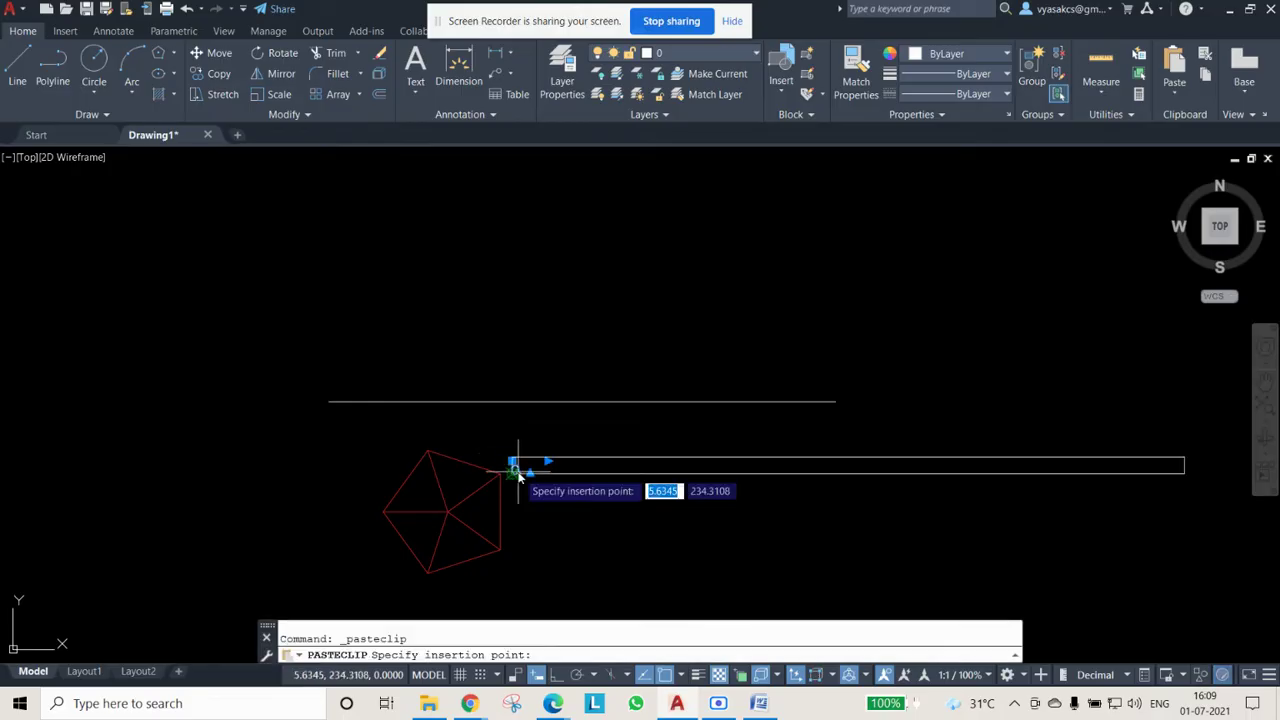
key(ctrl+c)
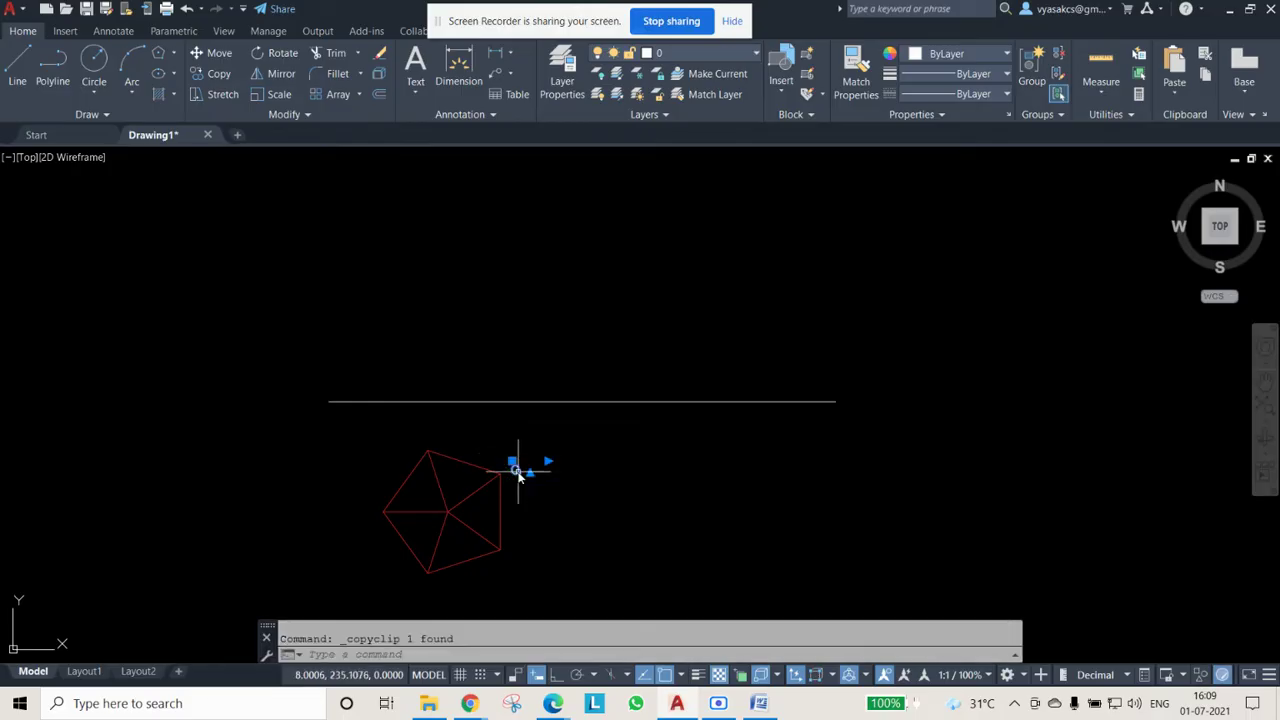
key(ctrl+v)
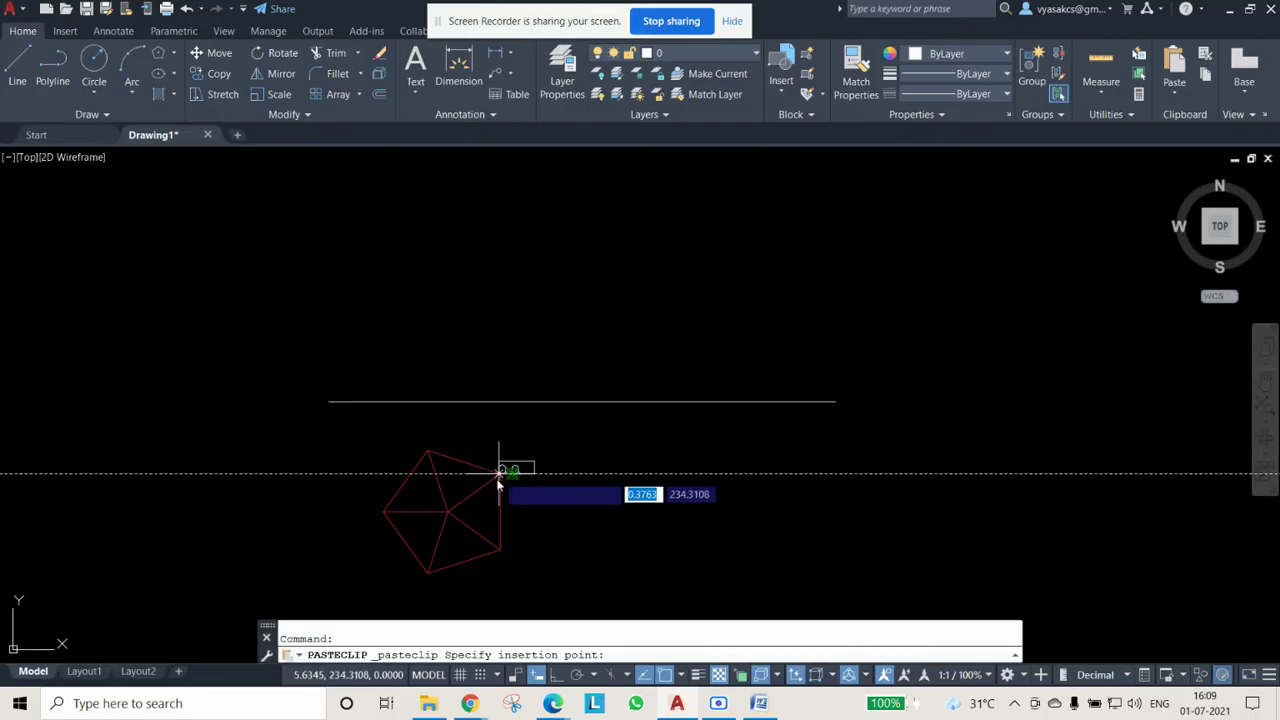
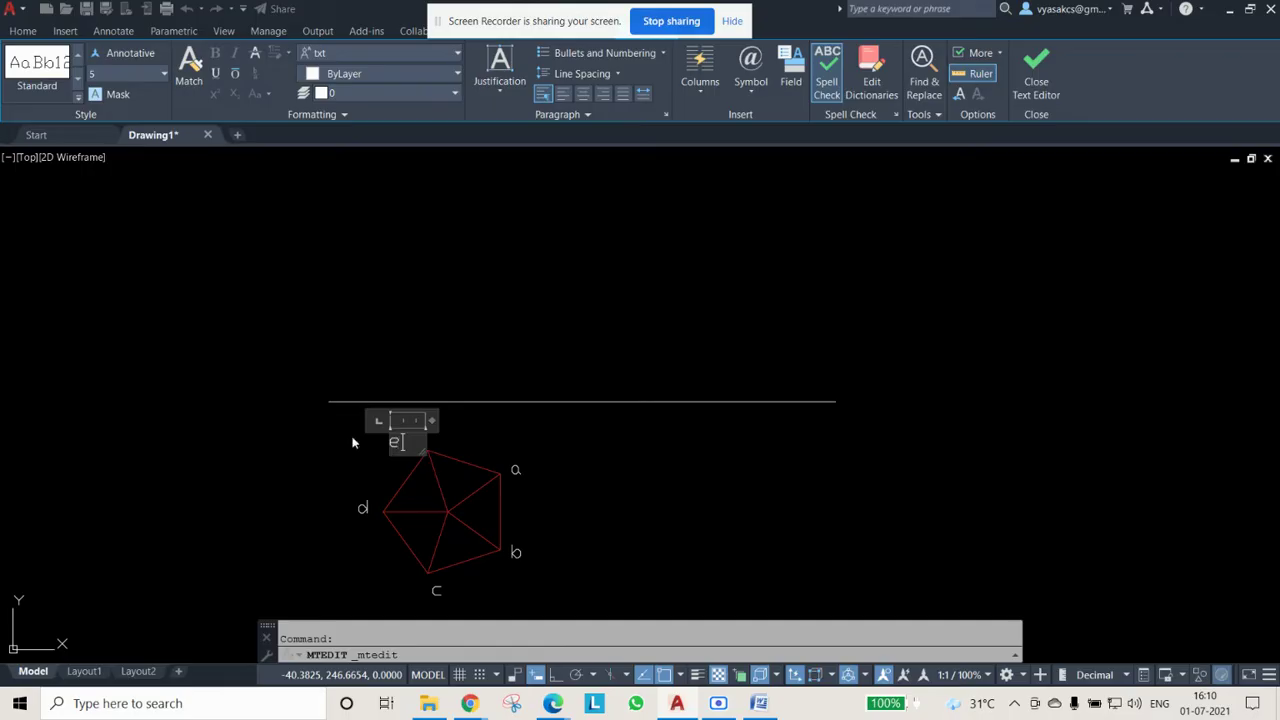
click(829, 506)
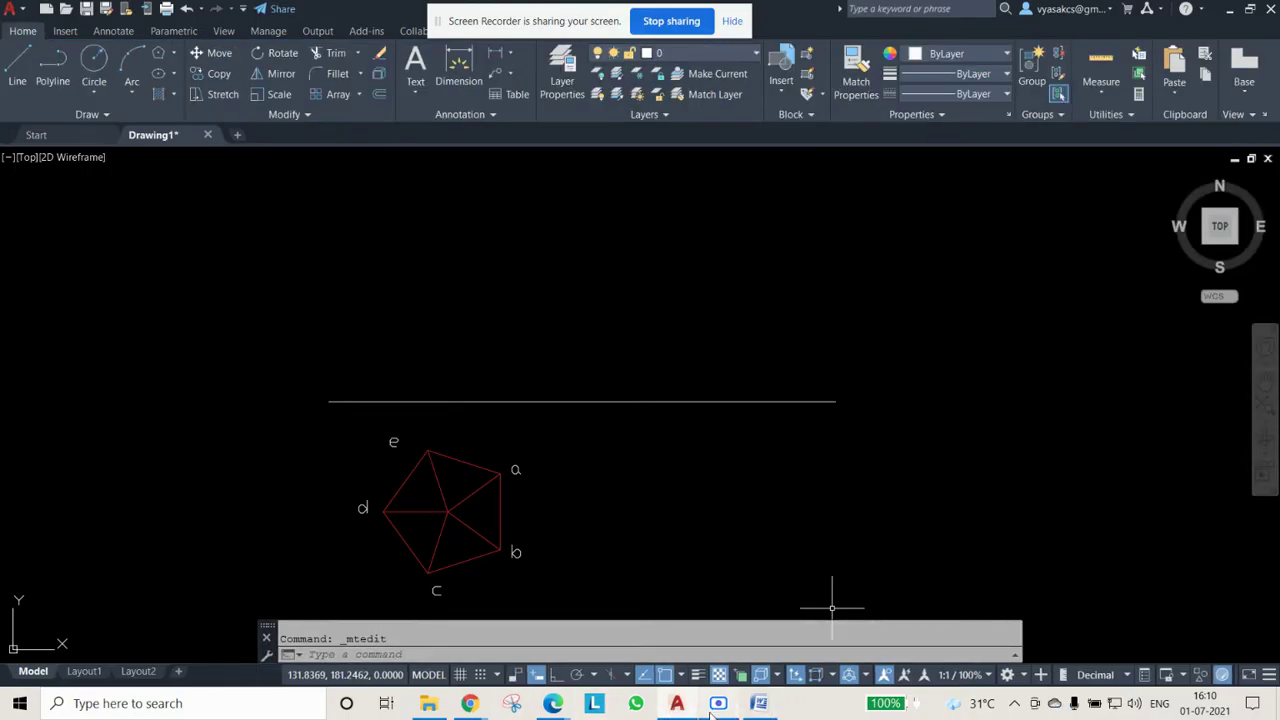
Switch to Word to reread question 20's axis and distance requirements, and return to the AutoCAD drawing
mouse_move(716, 716)
click(759, 703)
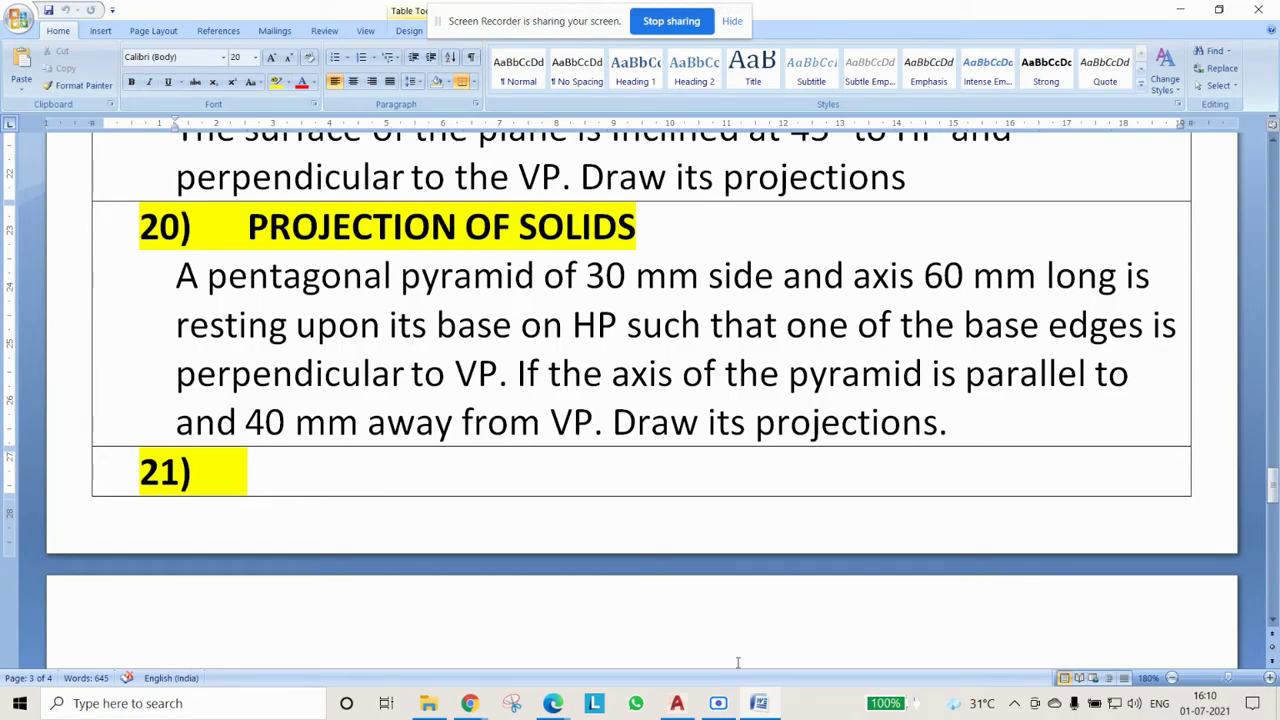
click(760, 704)
click(17, 72)
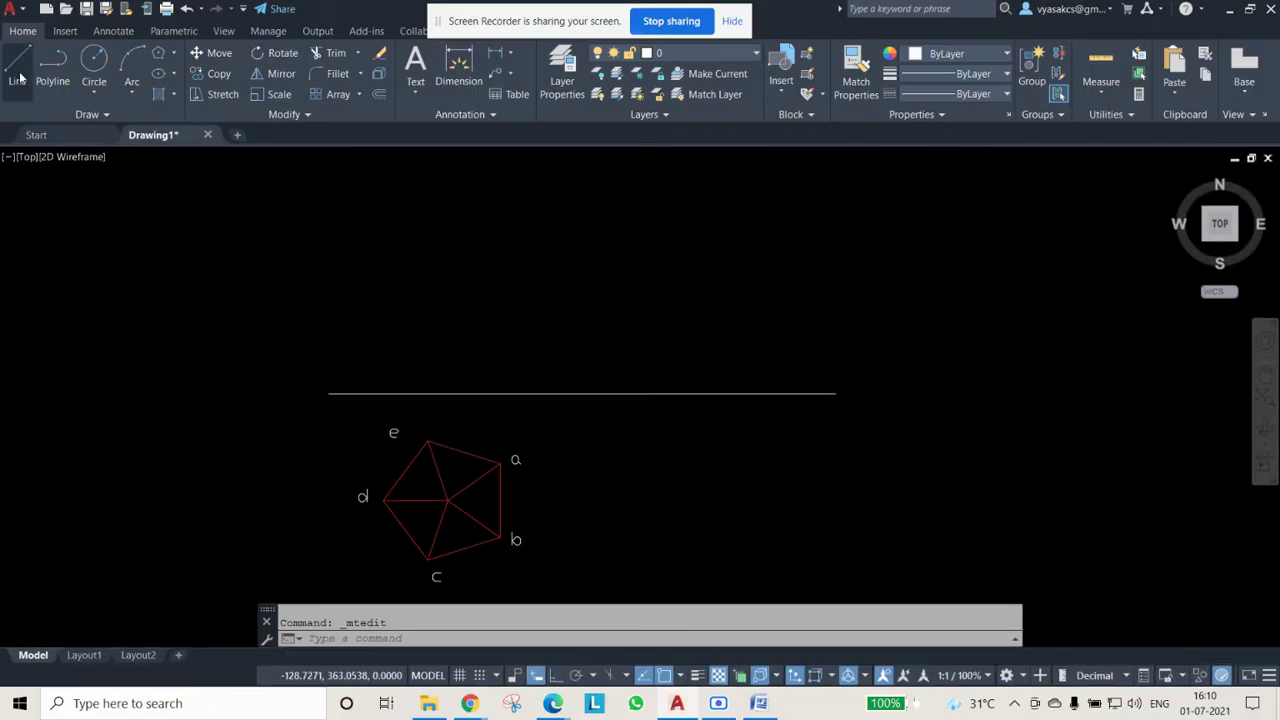
click(306, 318)
click(598, 320)
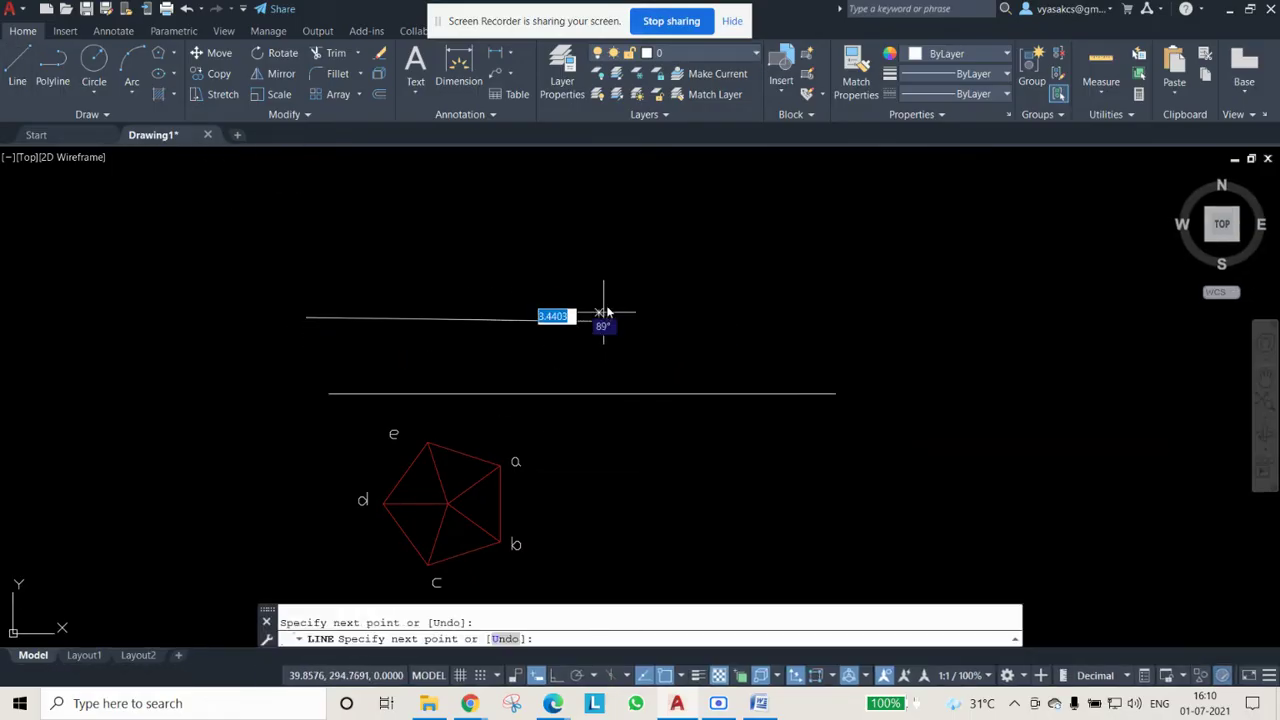
key(Escape)
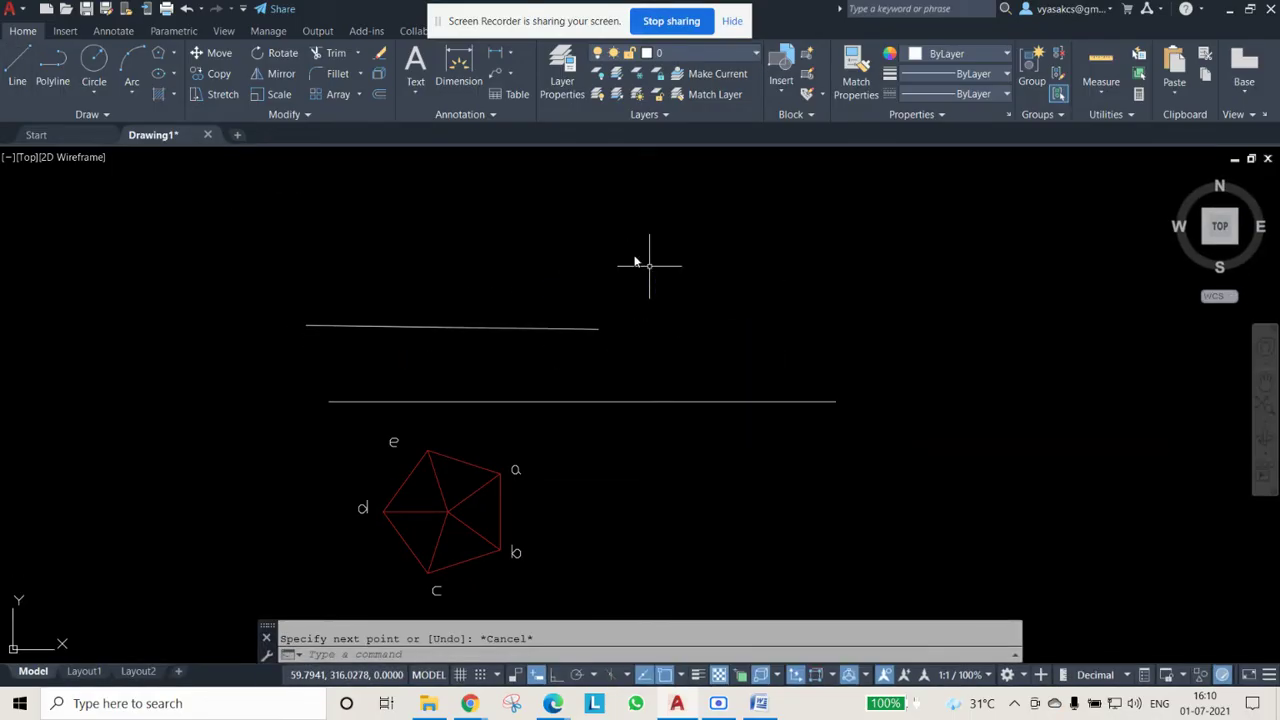
click(514, 349)
click(414, 272)
key(Delete)
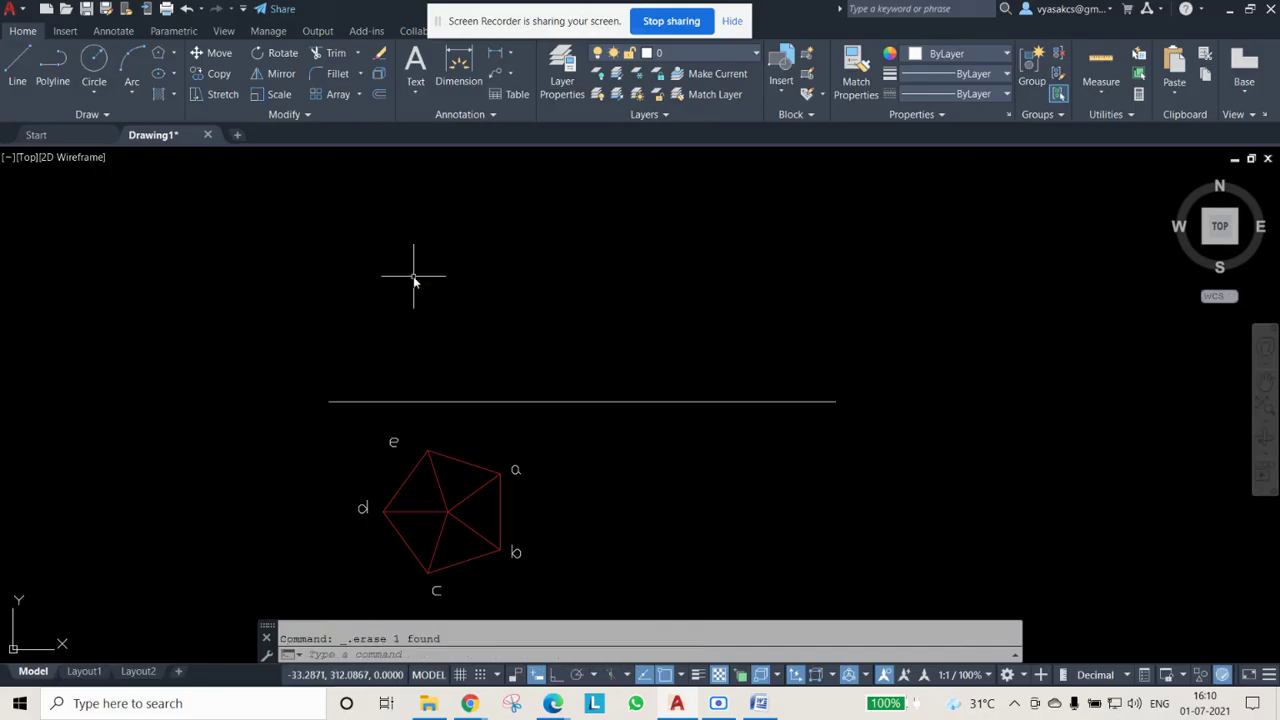
Turn on Ortho mode and draw a horizontal line above the existing horizontal line, spanning past the pentagon's width on both sides
click(558, 676)
click(17, 70)
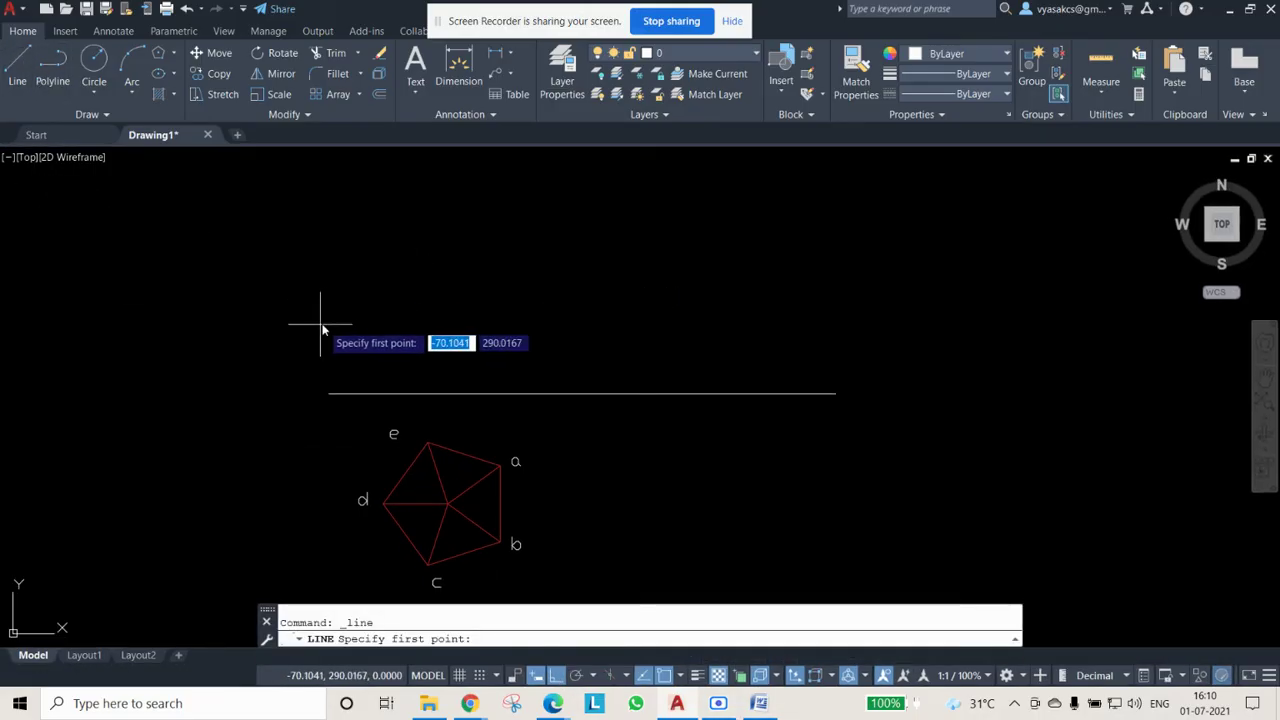
click(328, 322)
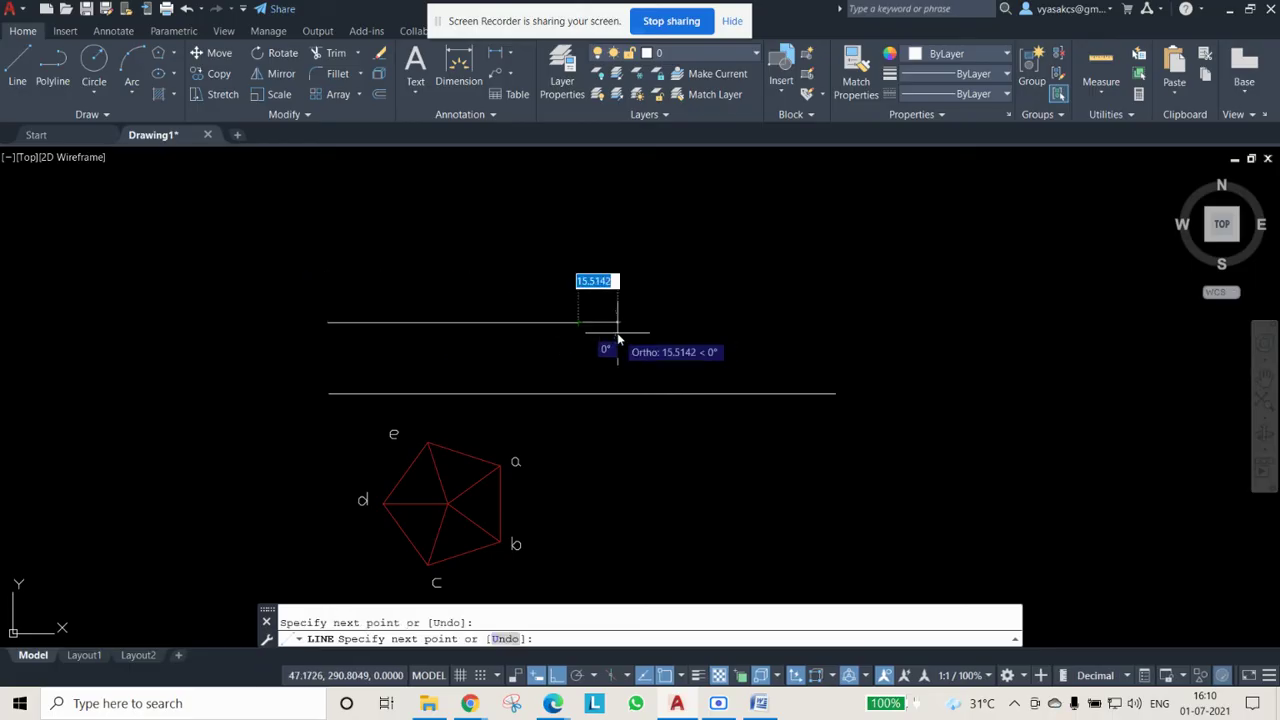
key(Escape)
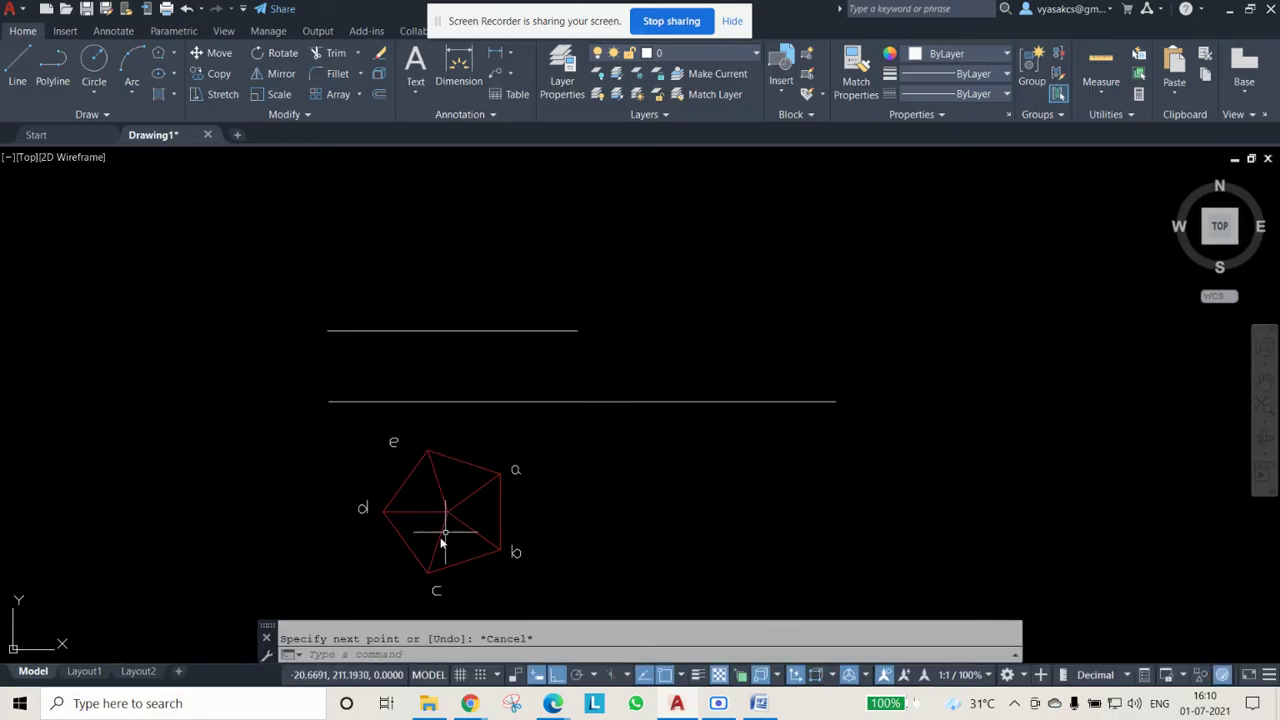
Set the current colour to yellow (248,215,49) and draw a vertical projector from corner d up to the upper horizontal line
click(19, 59)
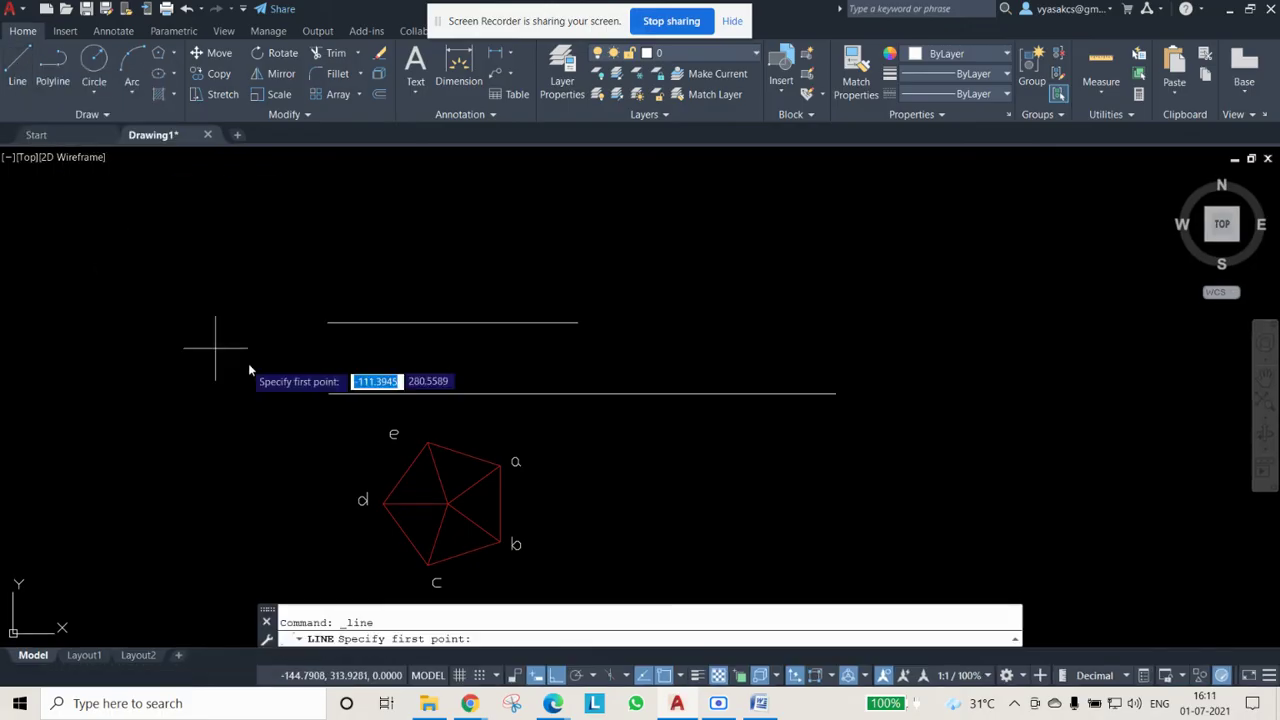
click(953, 56)
click(929, 121)
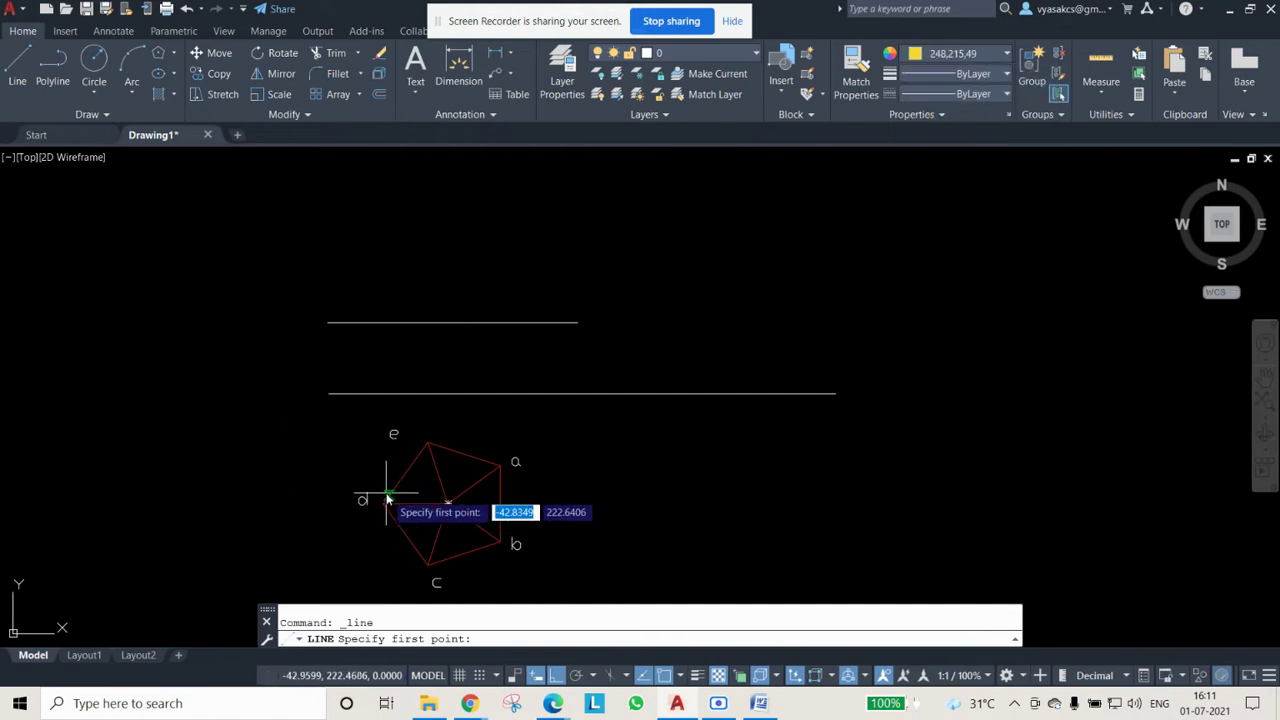
click(381, 501)
click(383, 323)
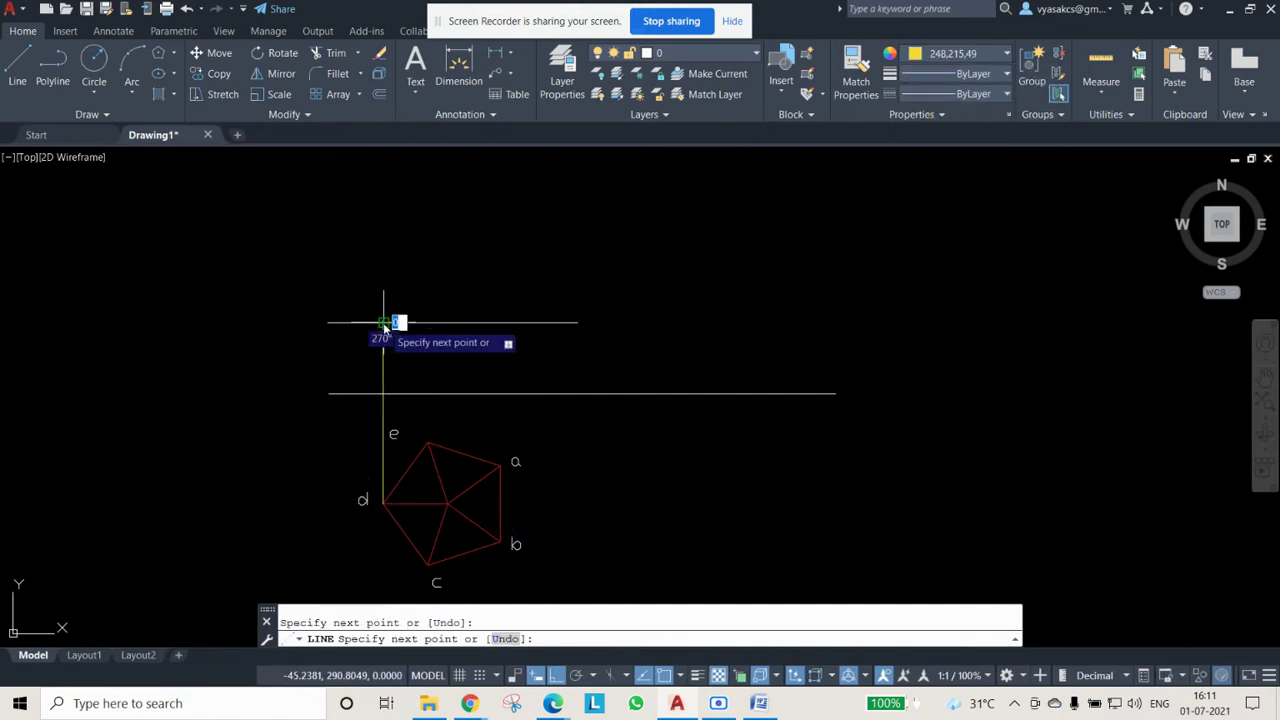
key(Return)
Draw vertical projectors from corners e and a up to the upper horizontal line
key(Return)
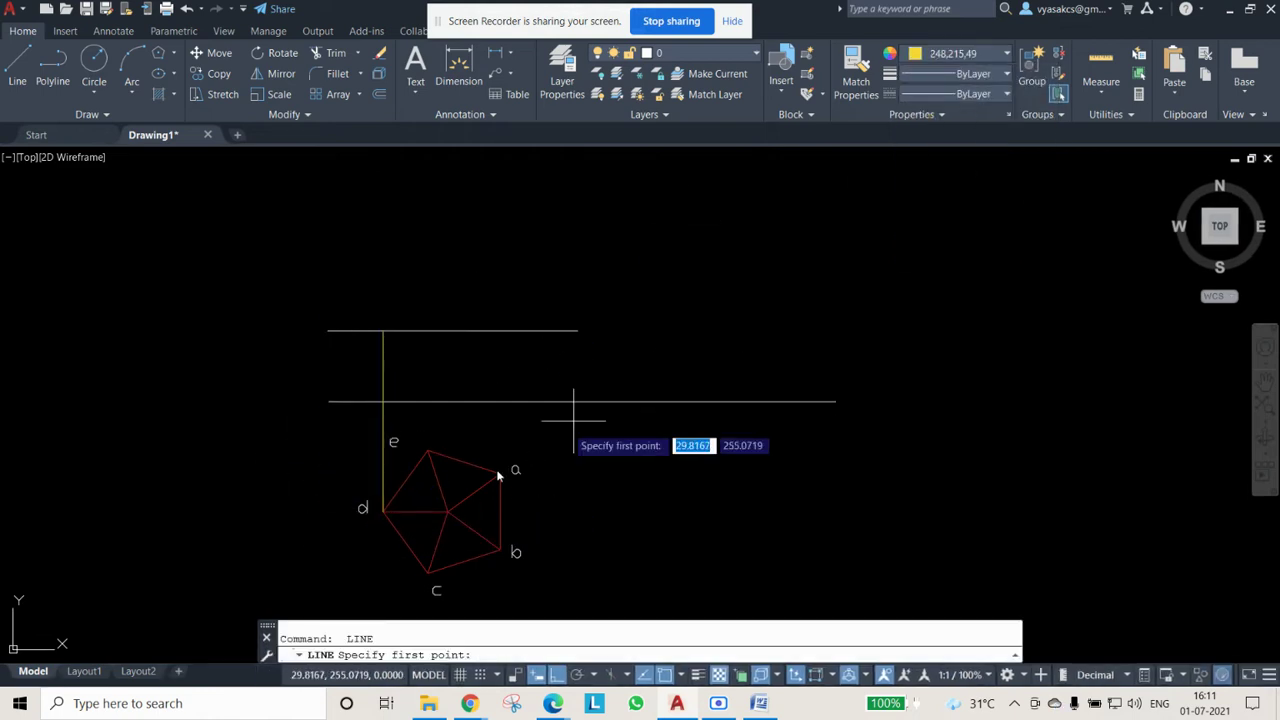
click(429, 443)
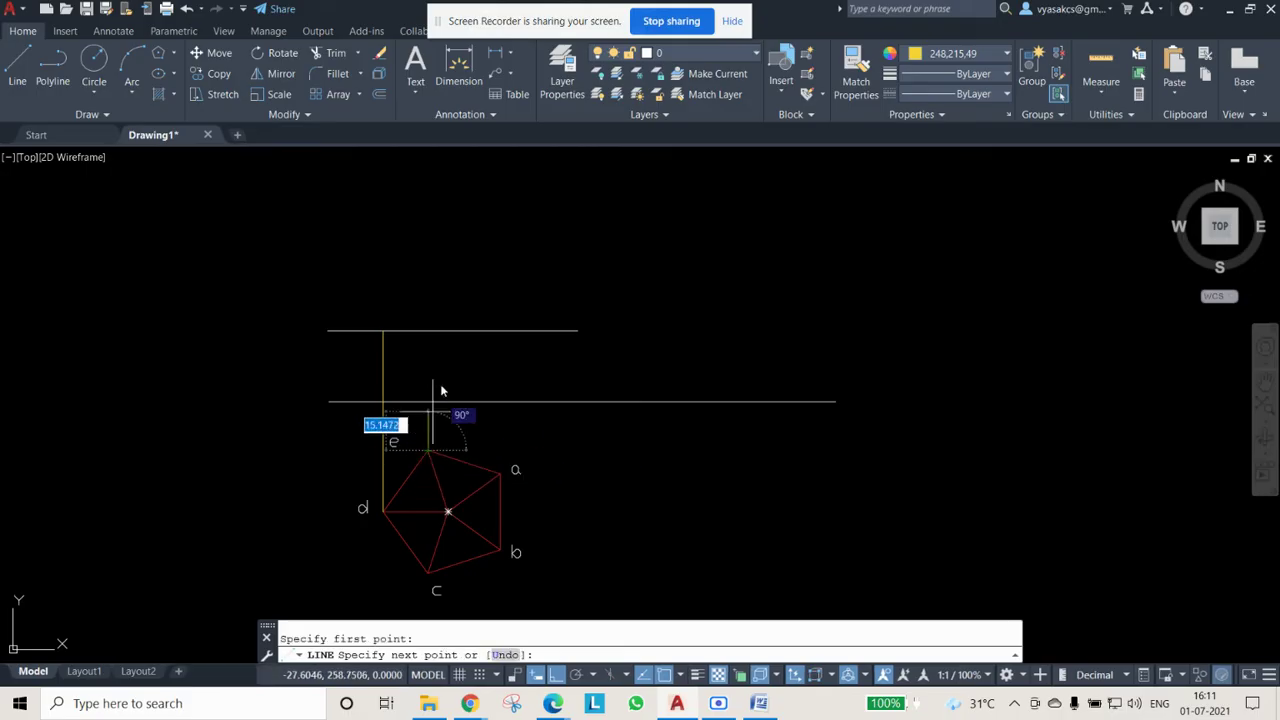
click(429, 331)
key(Return)
key(Return)
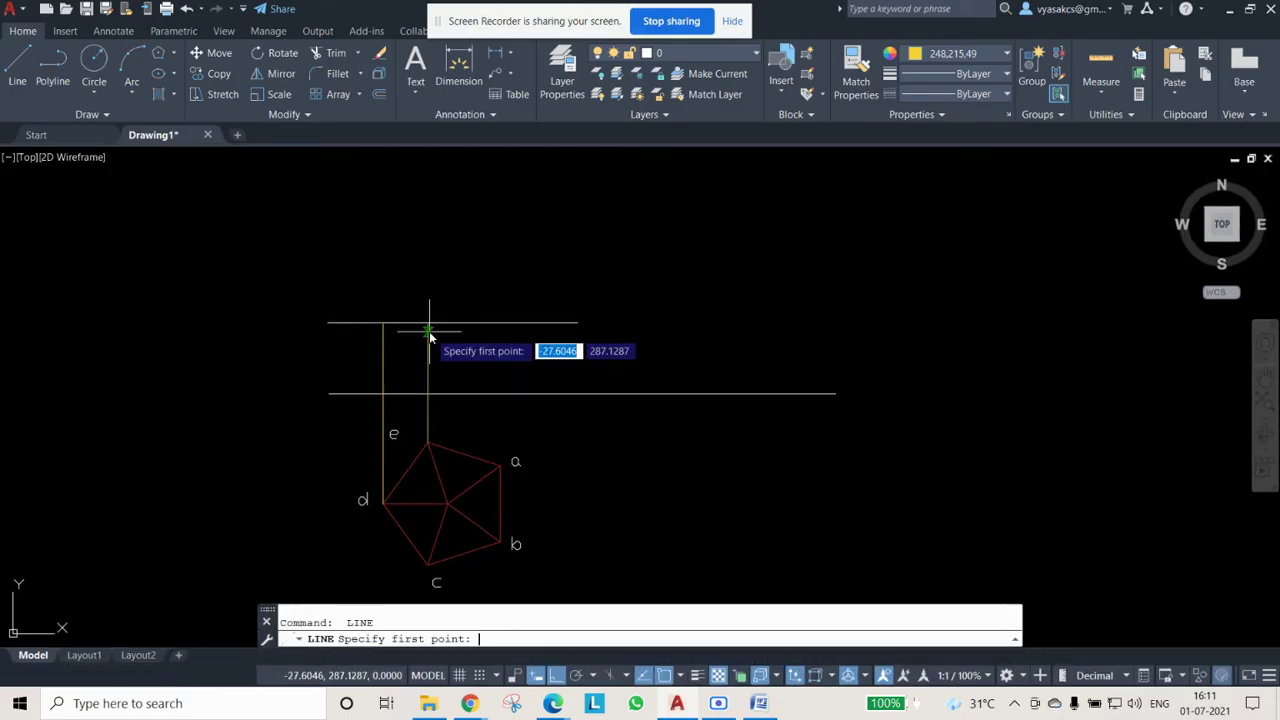
click(500, 465)
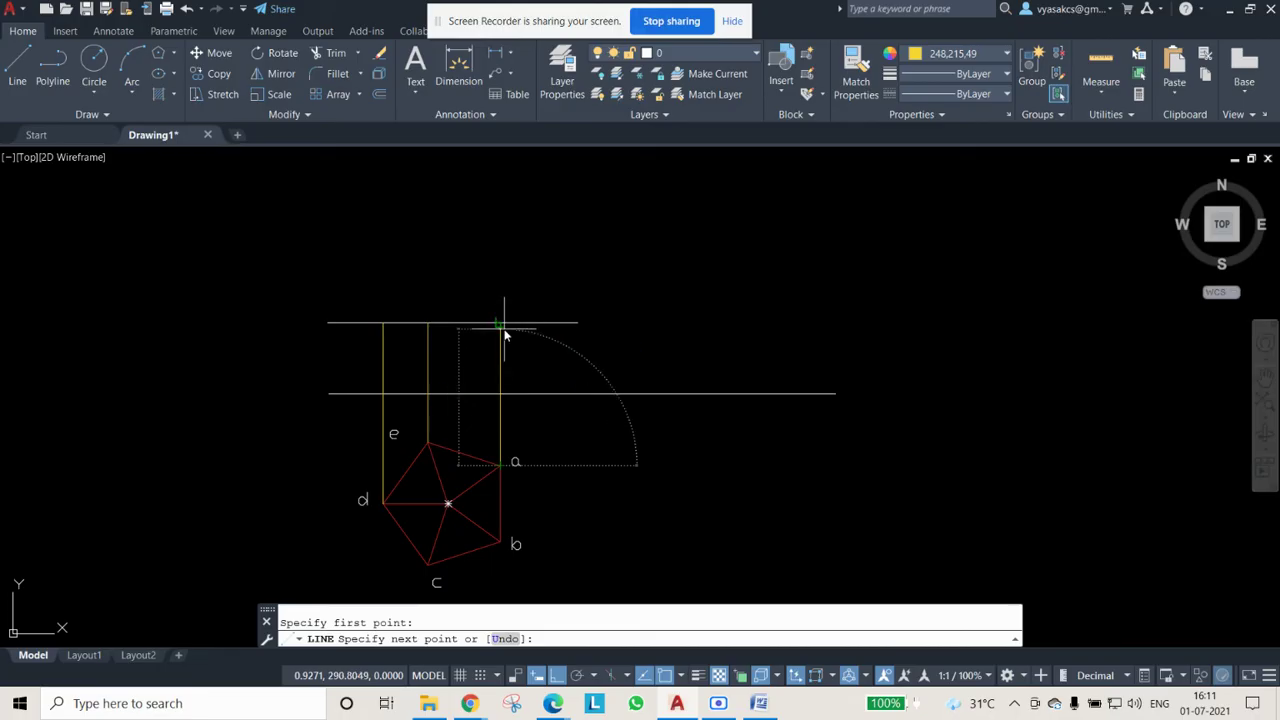
click(500, 323)
key(Return)
Draw vertical projector lines joining corners b and c to the upper horizontal line
key(Return)
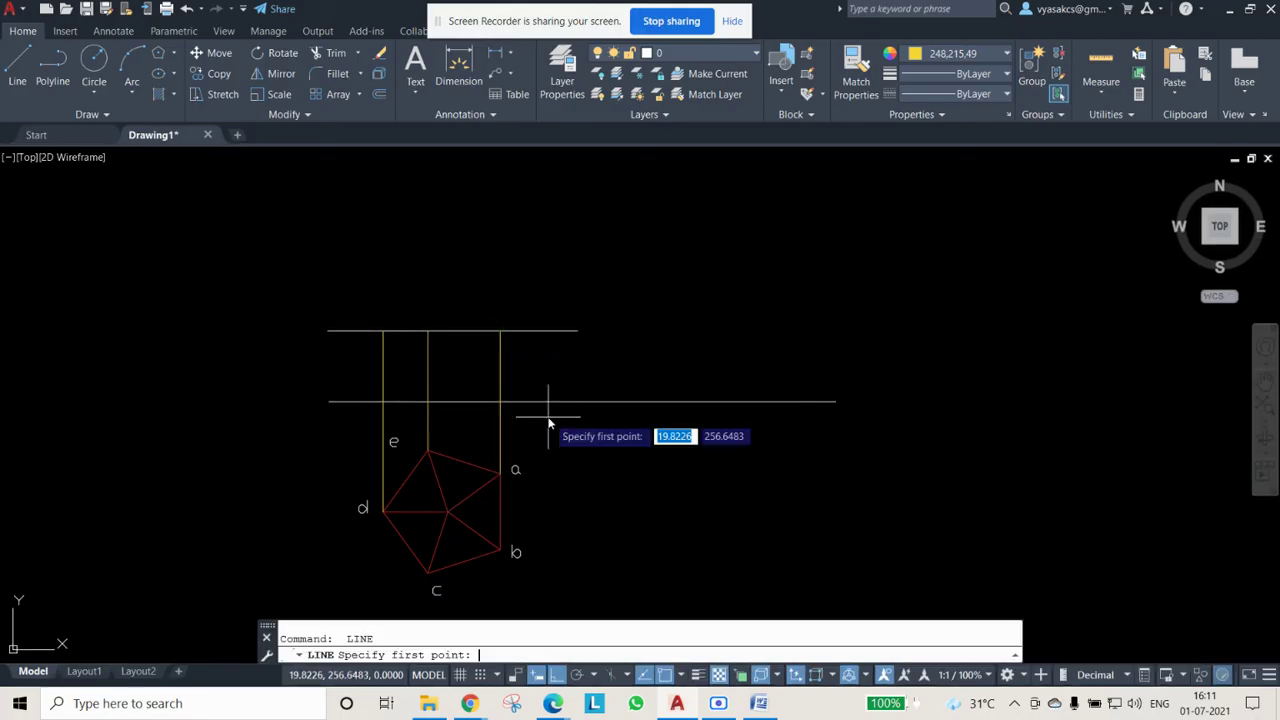
click(500, 551)
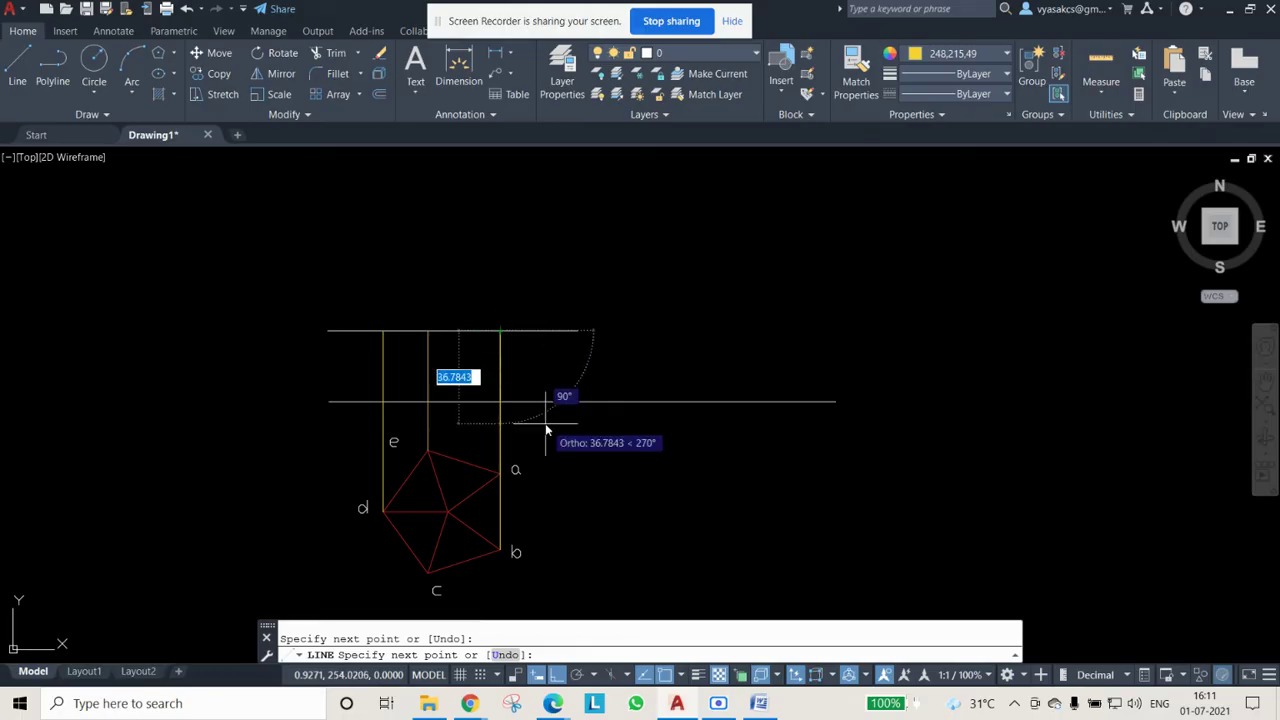
key(Escape)
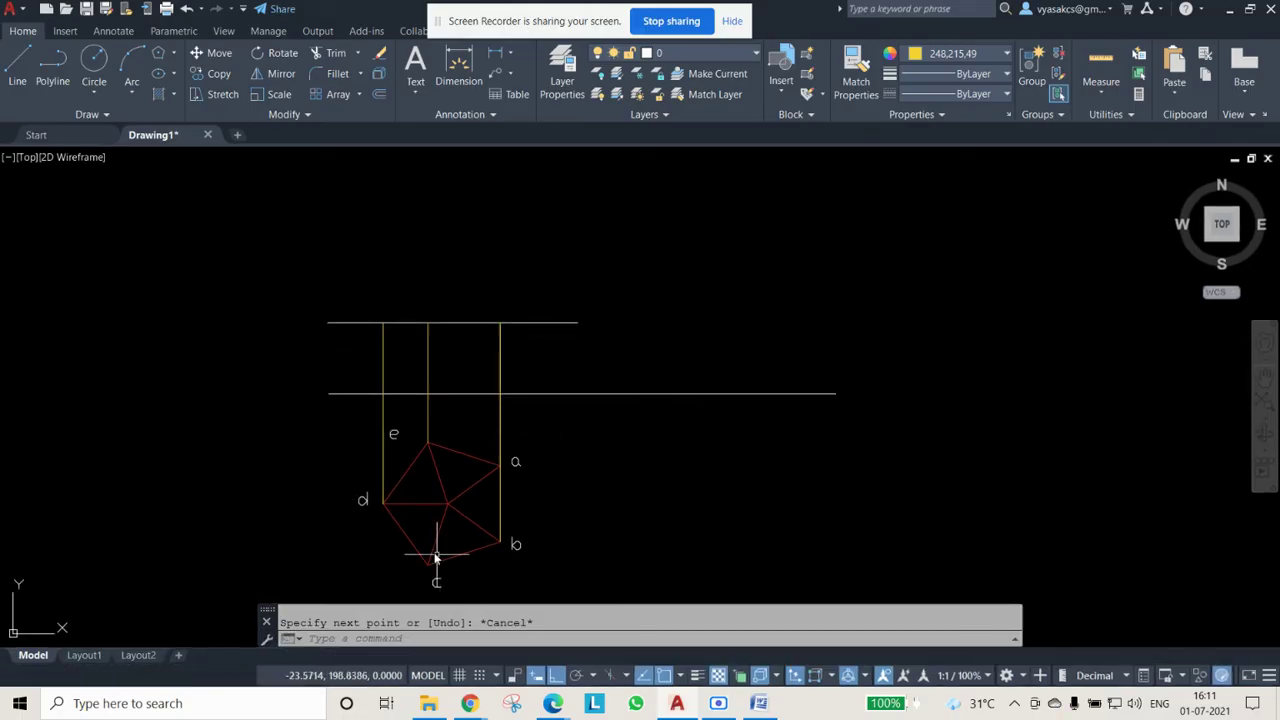
key(Return)
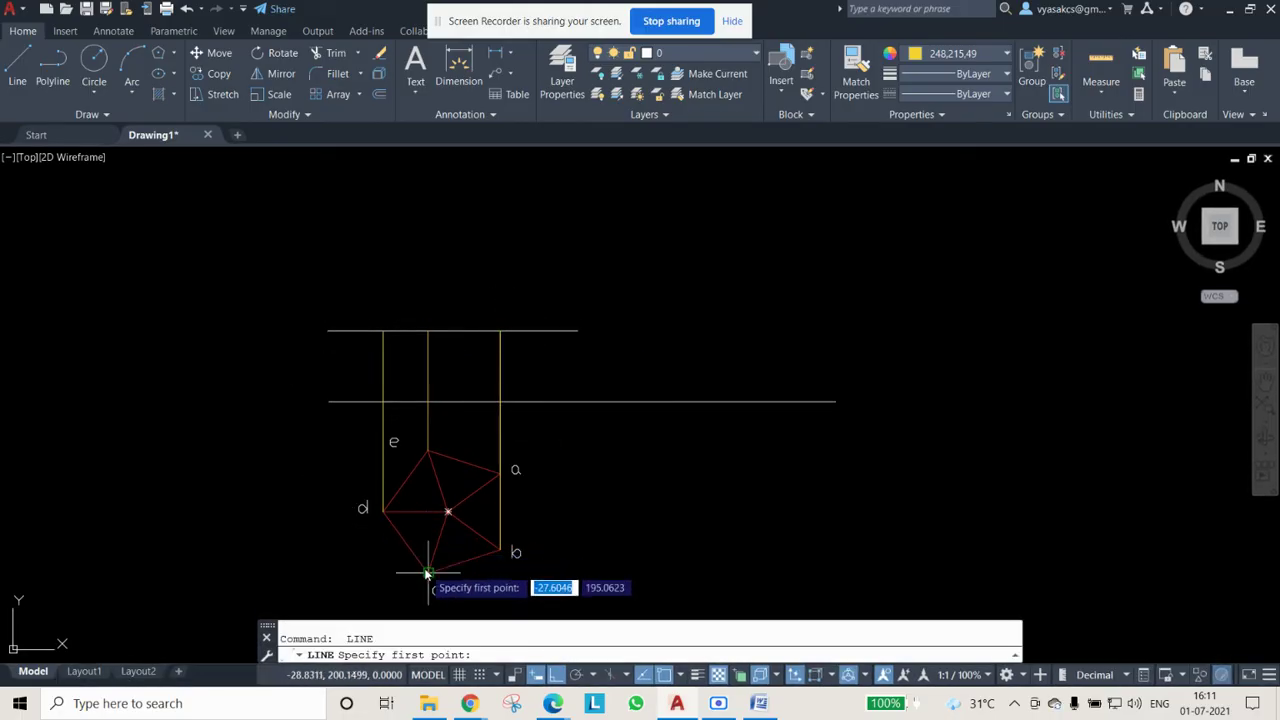
click(428, 571)
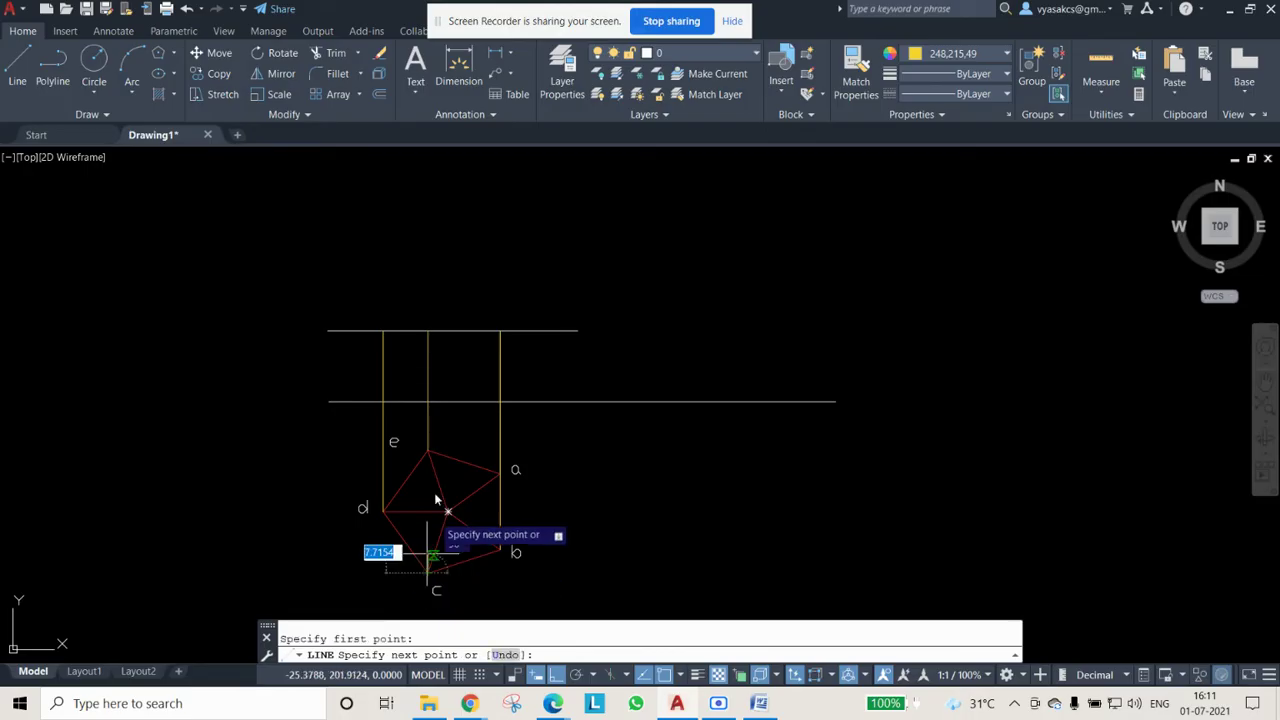
click(428, 330)
click(672, 331)
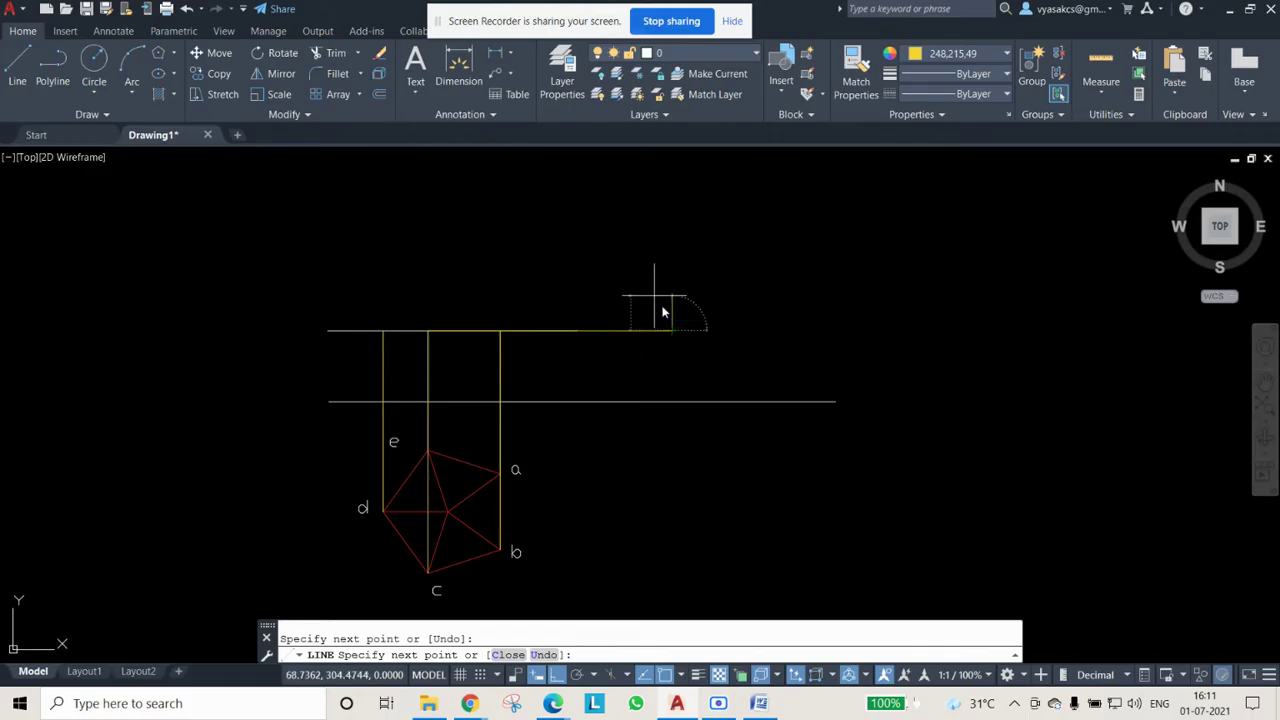
key(Escape)
click(597, 377)
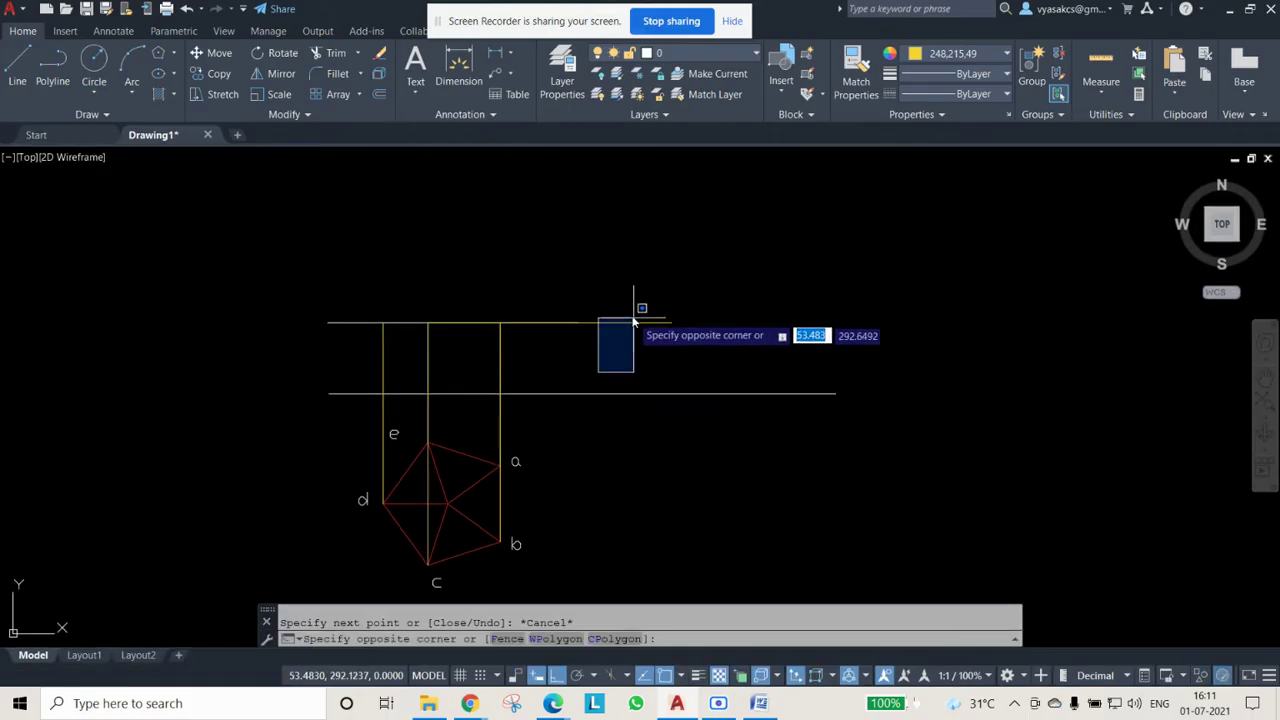
click(634, 316)
click(635, 325)
click(625, 325)
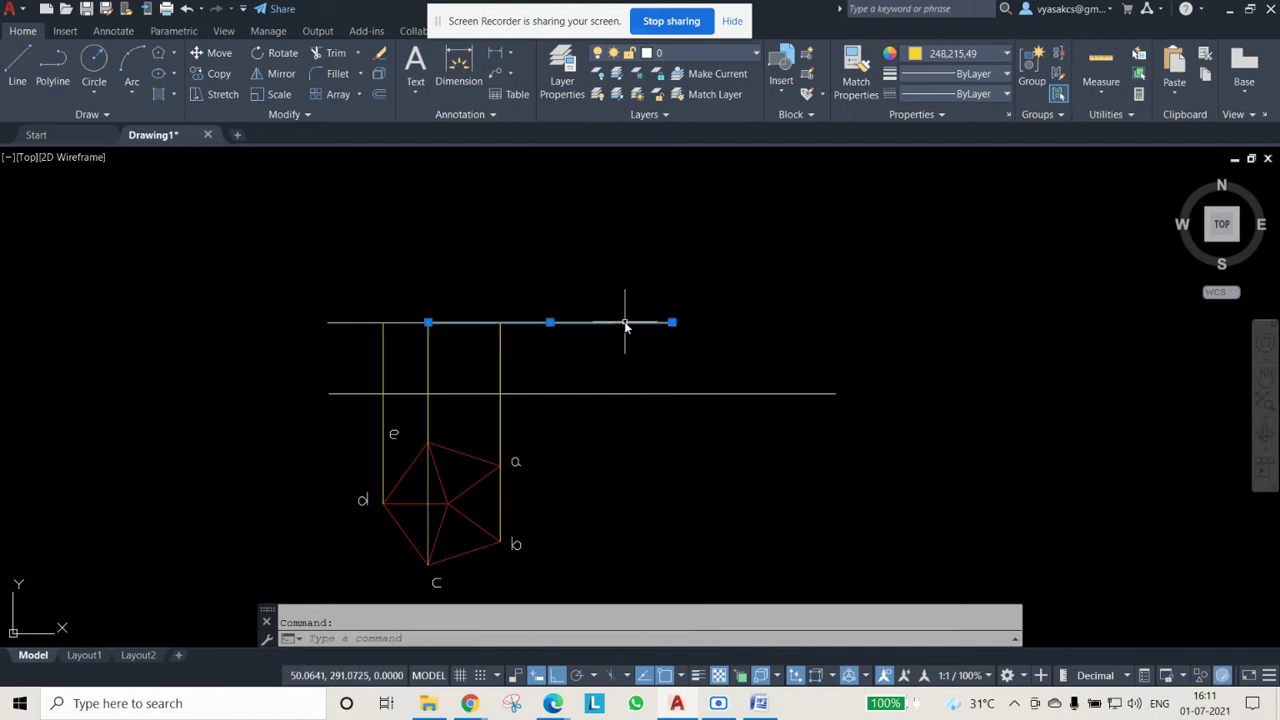
key(Delete)
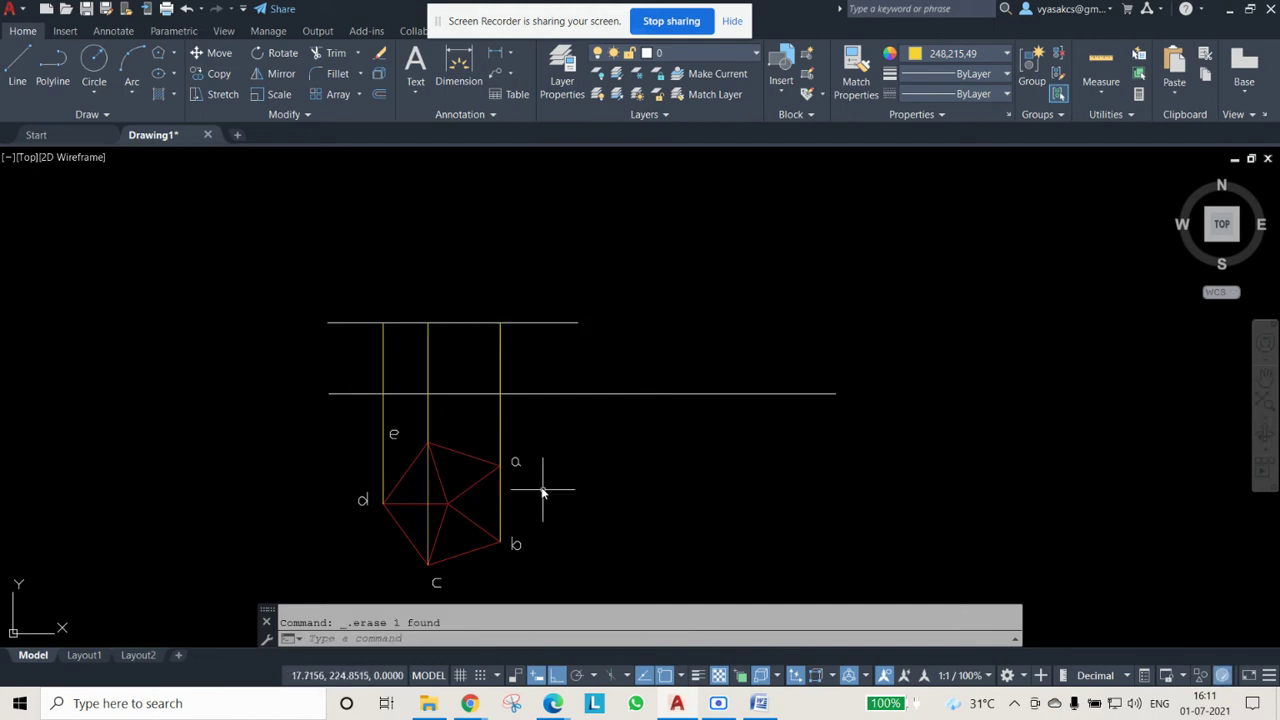
Copy the label "a" to the upper end of the projector through a and b, and edit it to "a'," above "b'"
key(ctrl+c)
key(ctrl+v)
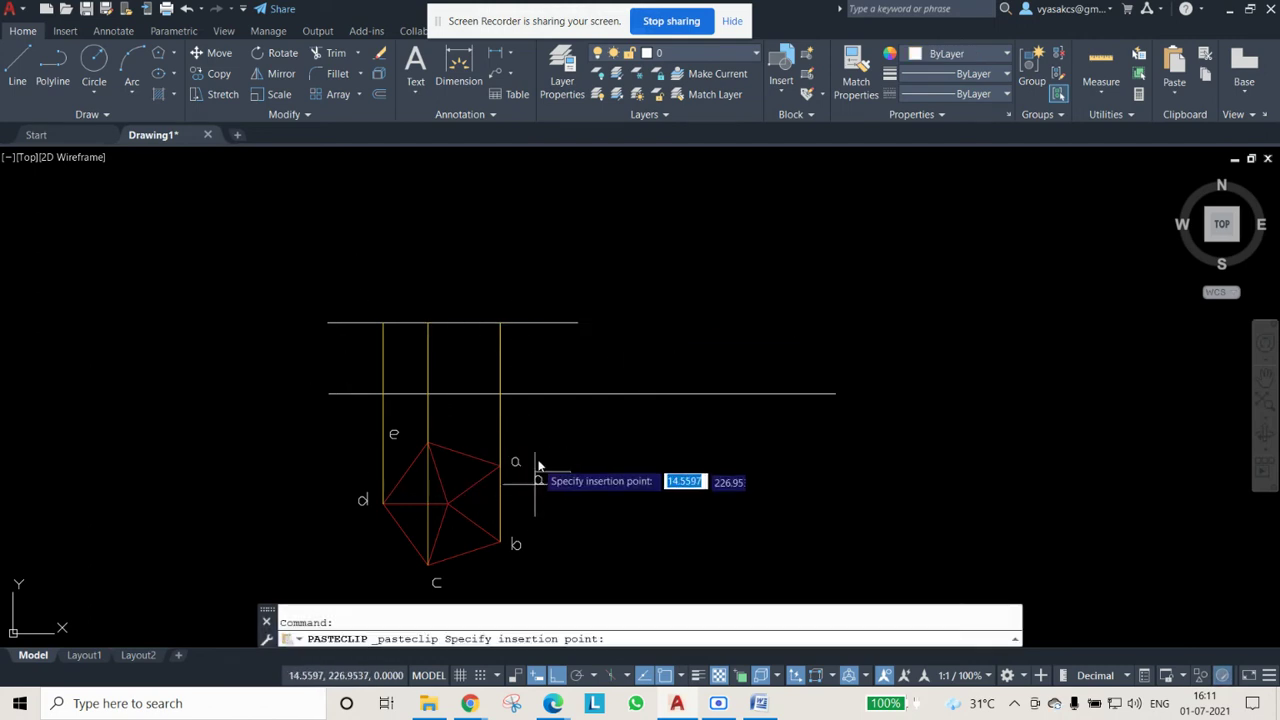
click(503, 307)
double_click(504, 305)
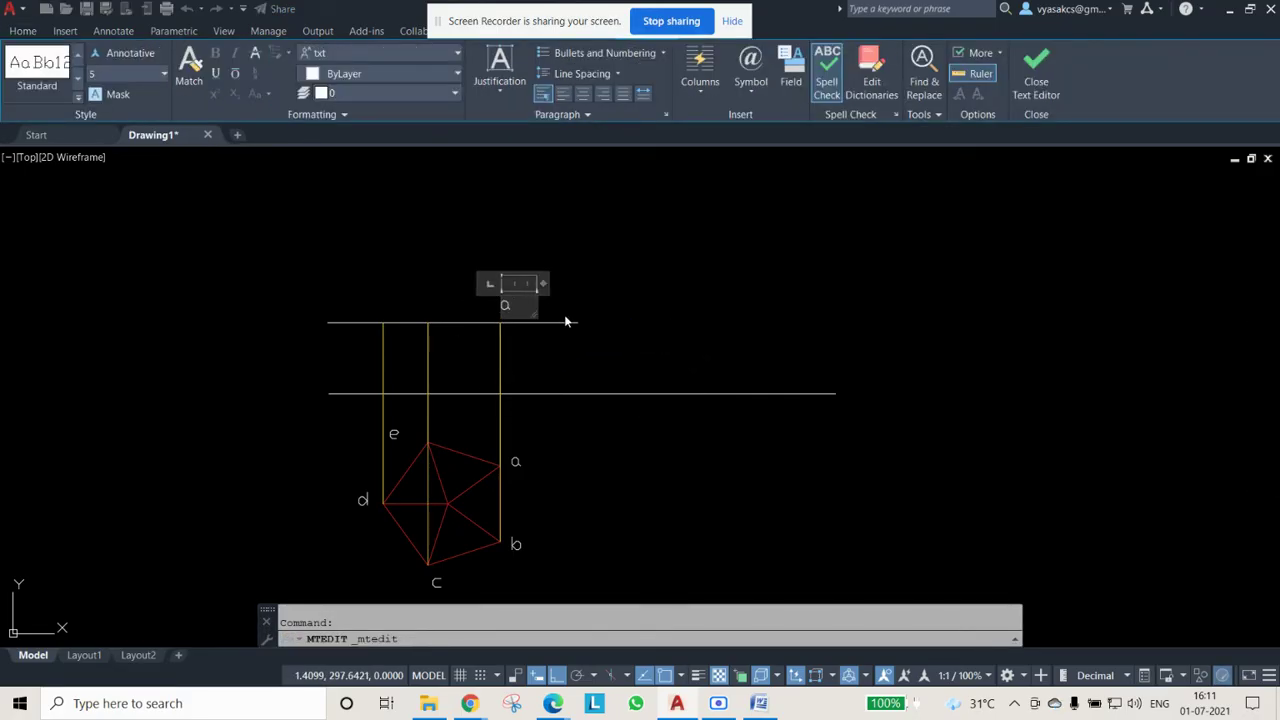
text(',)
key(Return)
text(o)
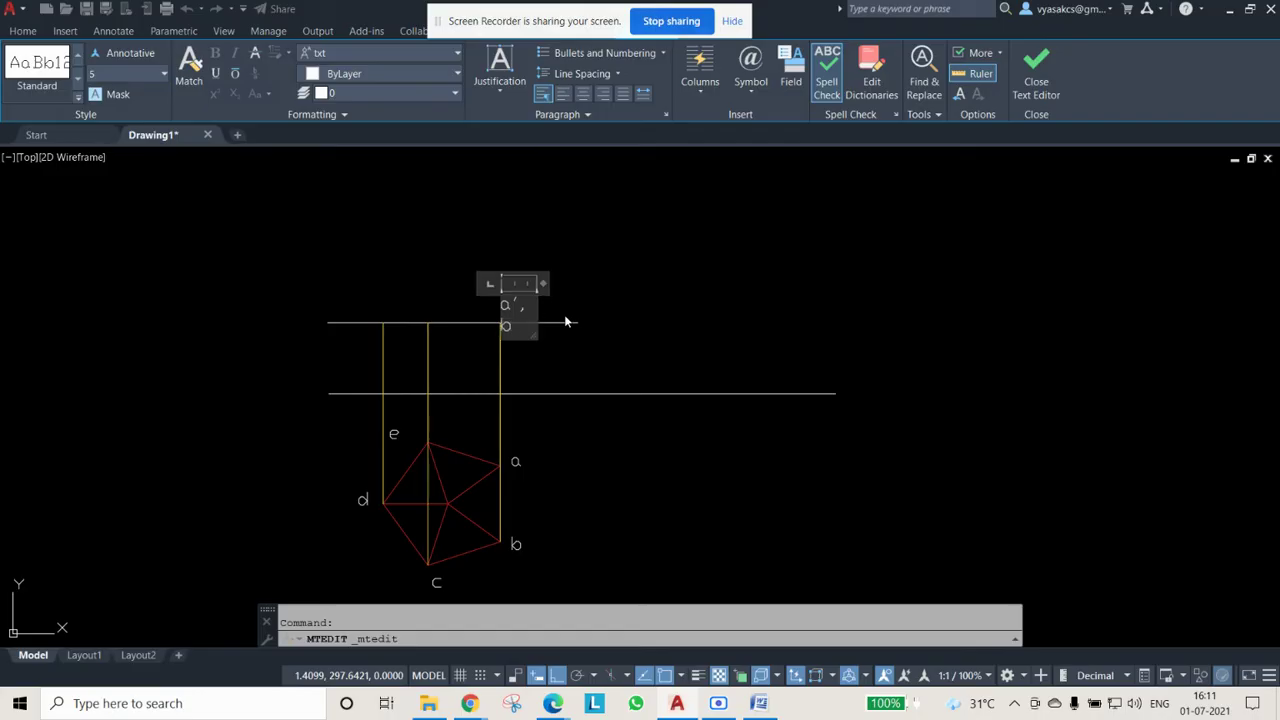
text(')
click(588, 342)
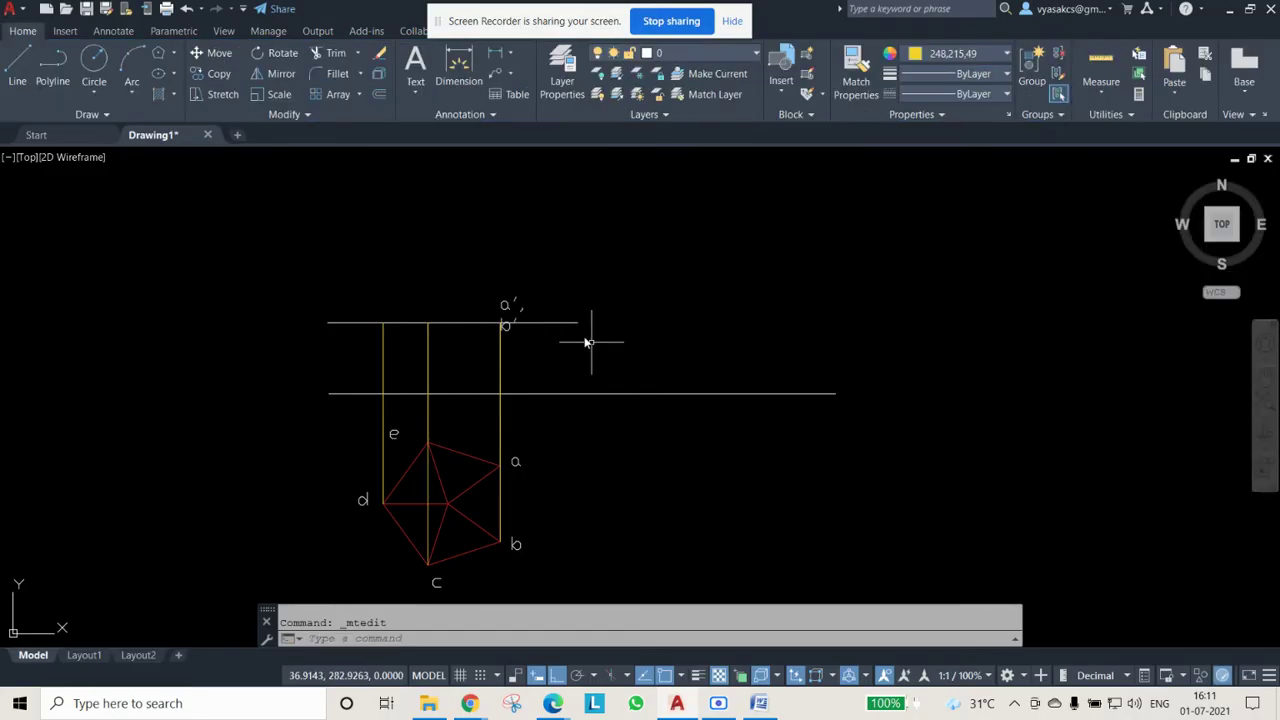
Copy the label "c" to the upper end of the projector through e and c, and edit it to "e'," above "c'"
click(436, 582)
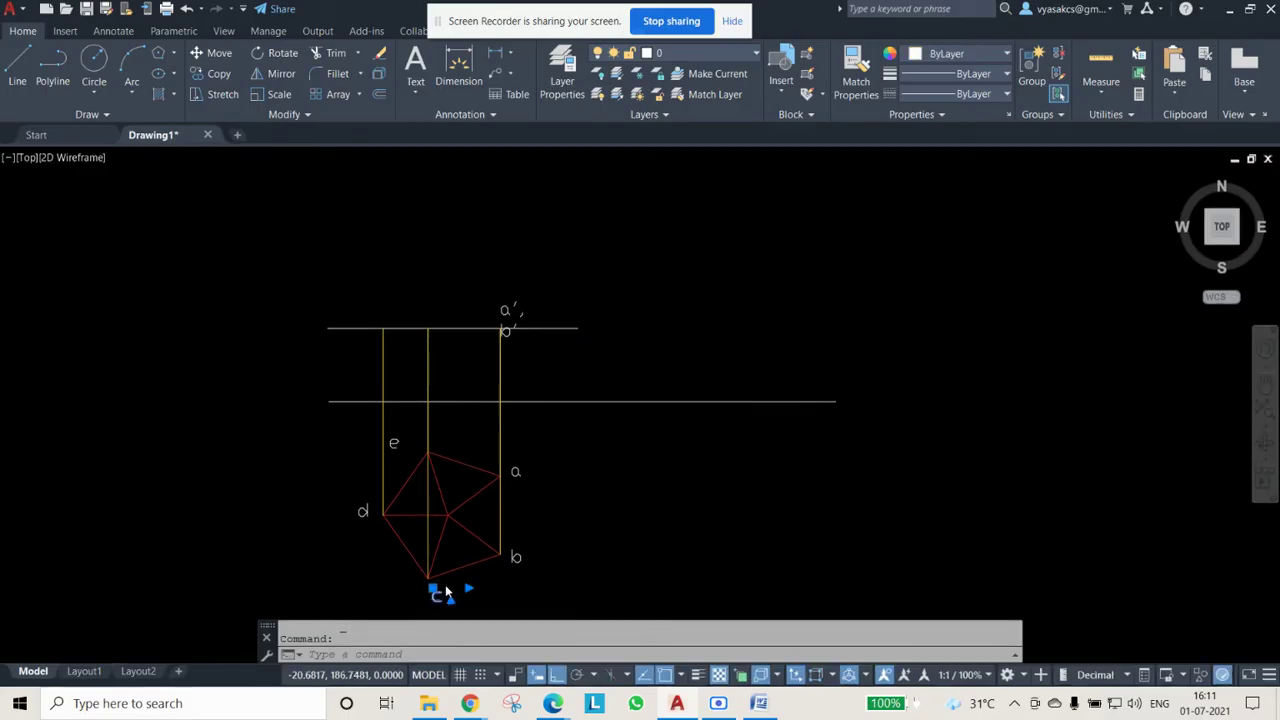
key(ctrl+c)
key(ctrl+v)
click(430, 312)
double_click(432, 310)
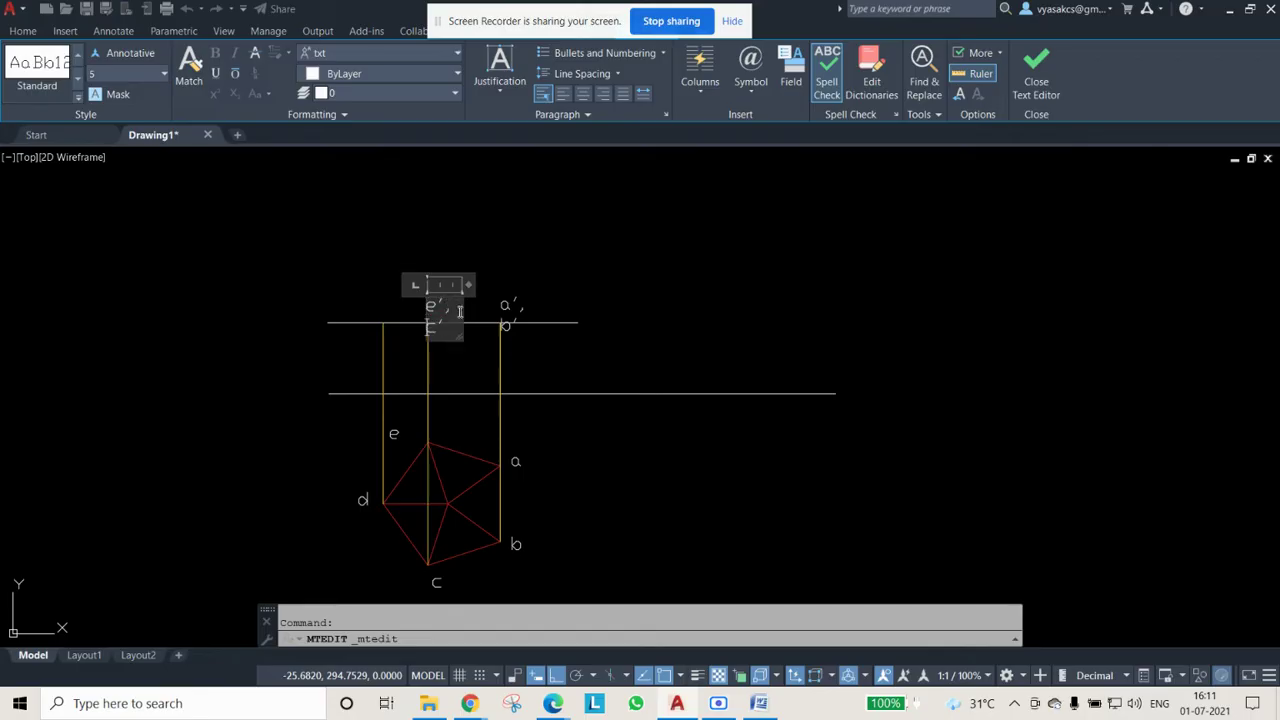
click(648, 321)
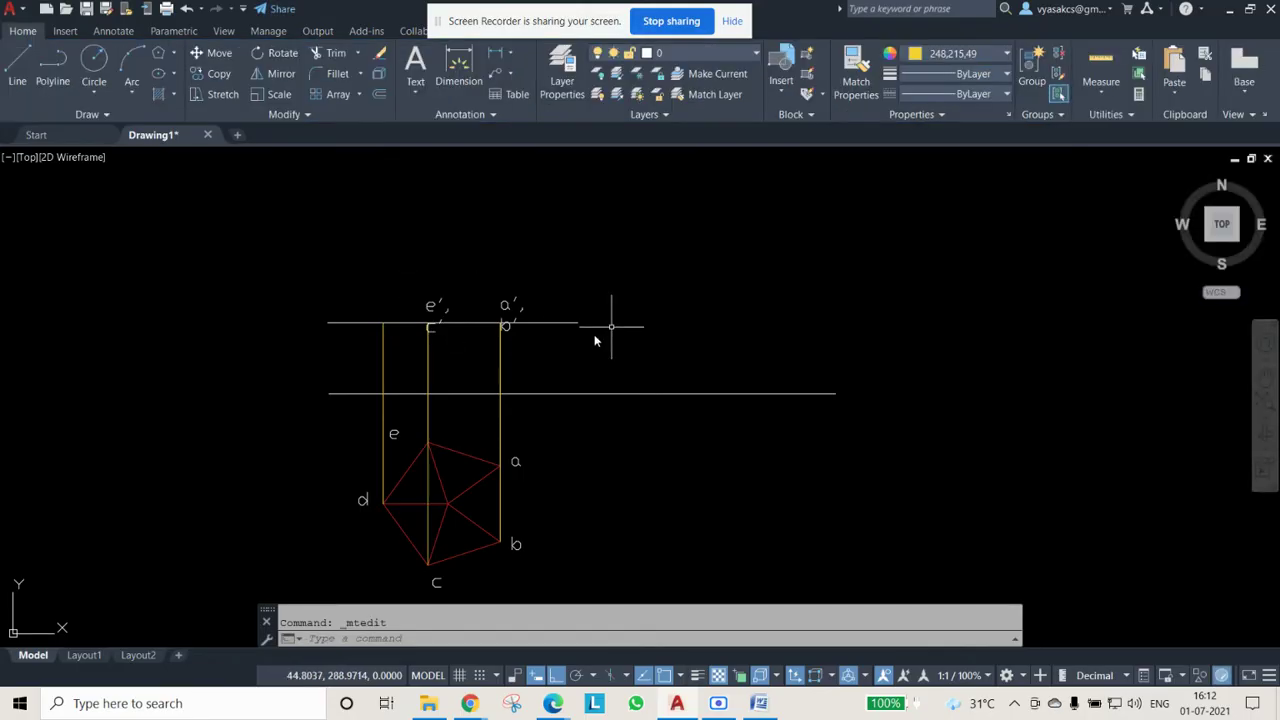
Copy the label "d" to the upper end of the projector from d and edit it to "d'"
click(361, 500)
key(ctrl+c)
key(ctrl+v)
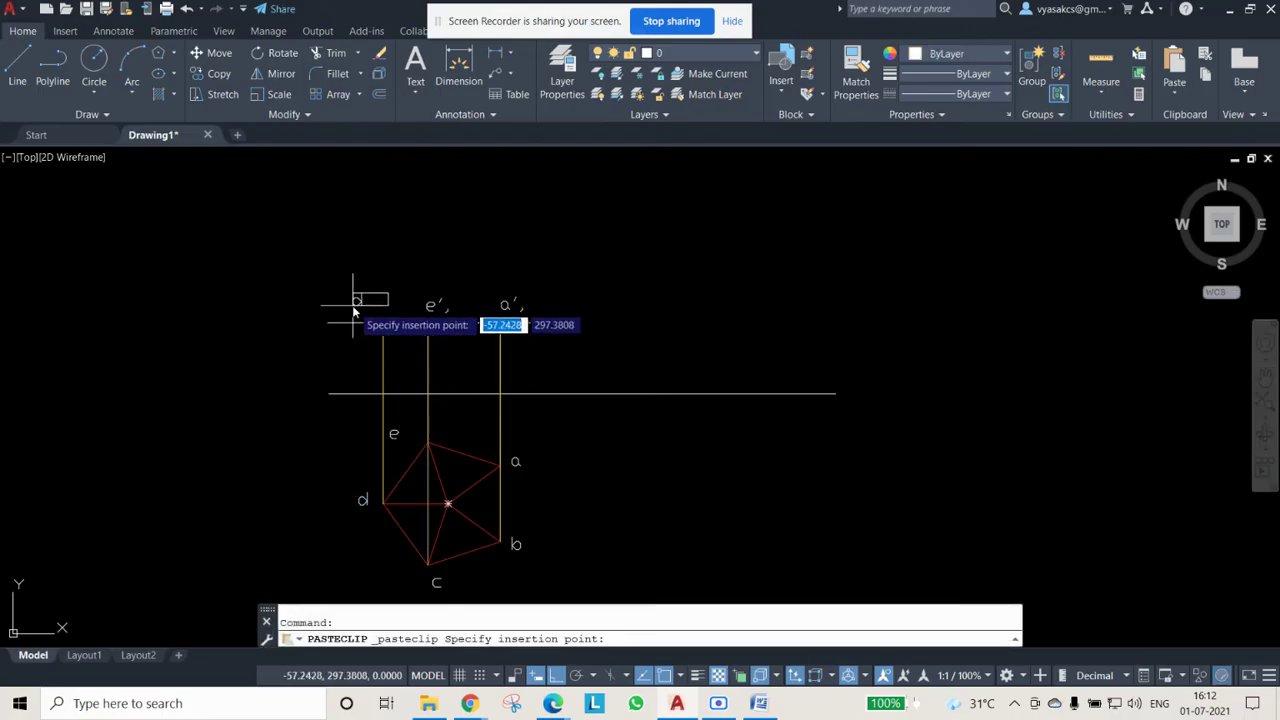
click(360, 313)
double_click(362, 306)
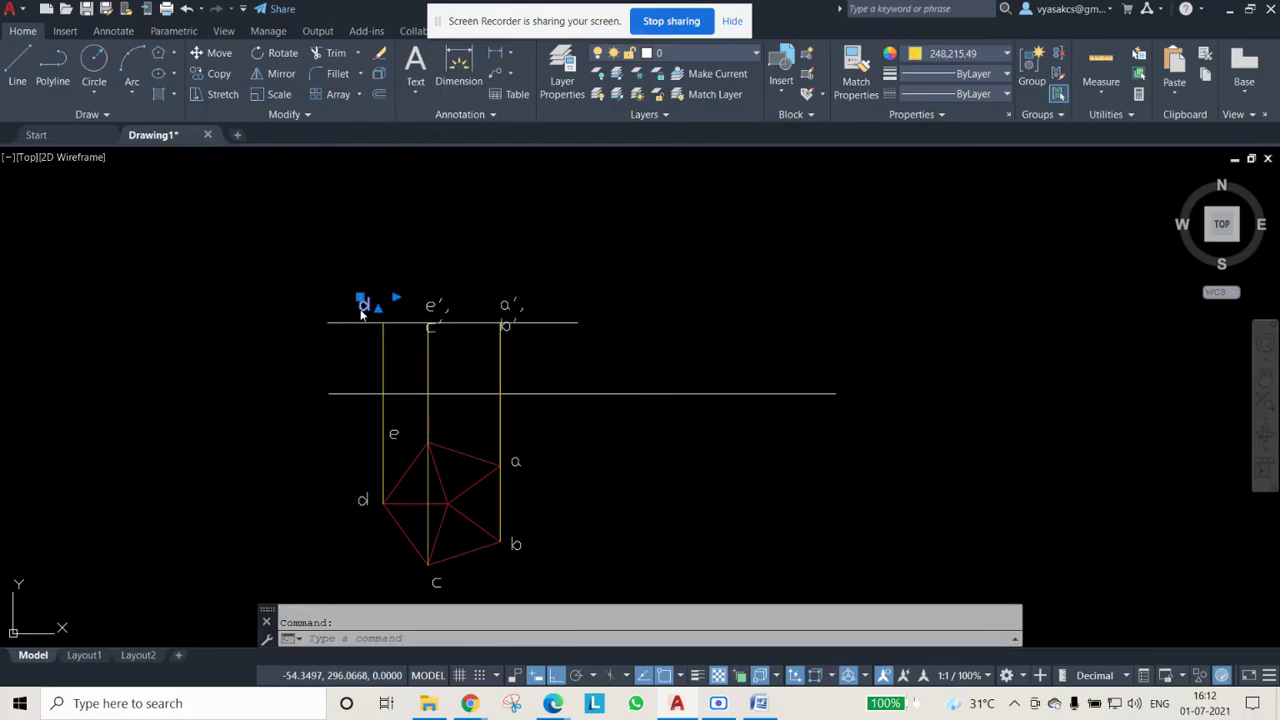
text(')
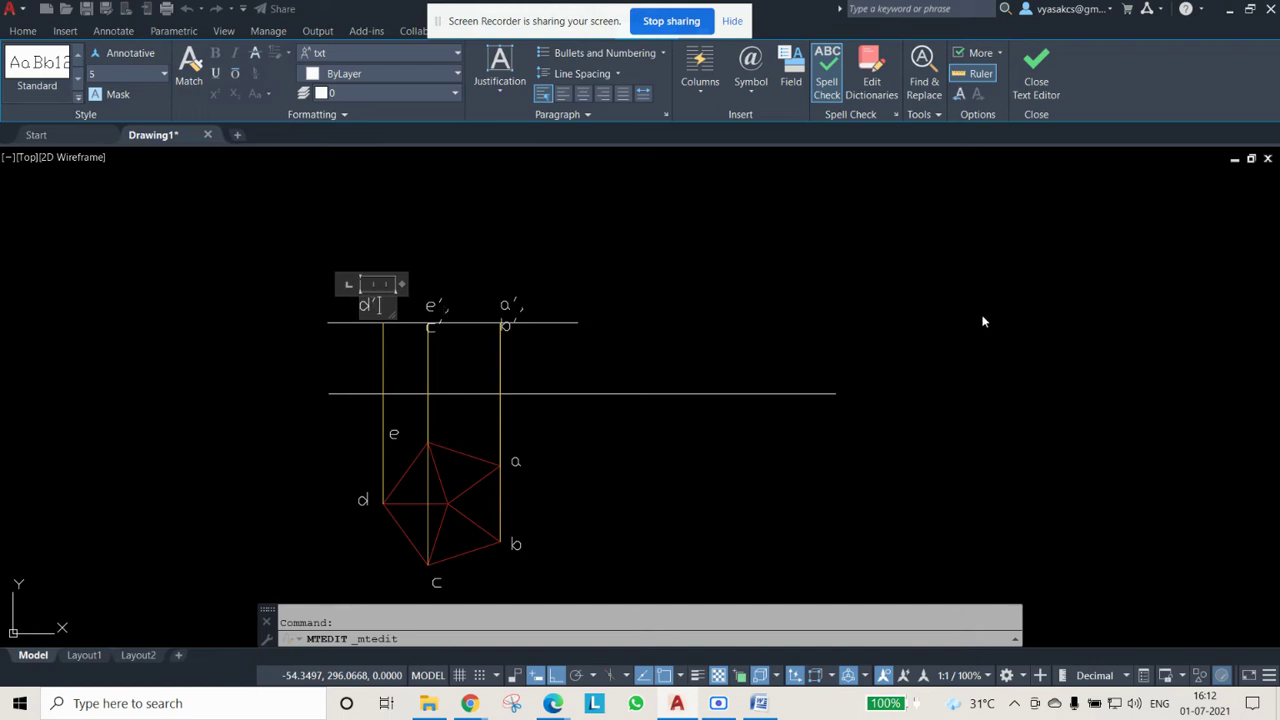
click(983, 320)
Draw a horizontal line from the projector end at d' to the projector end at a', b'
click(17, 68)
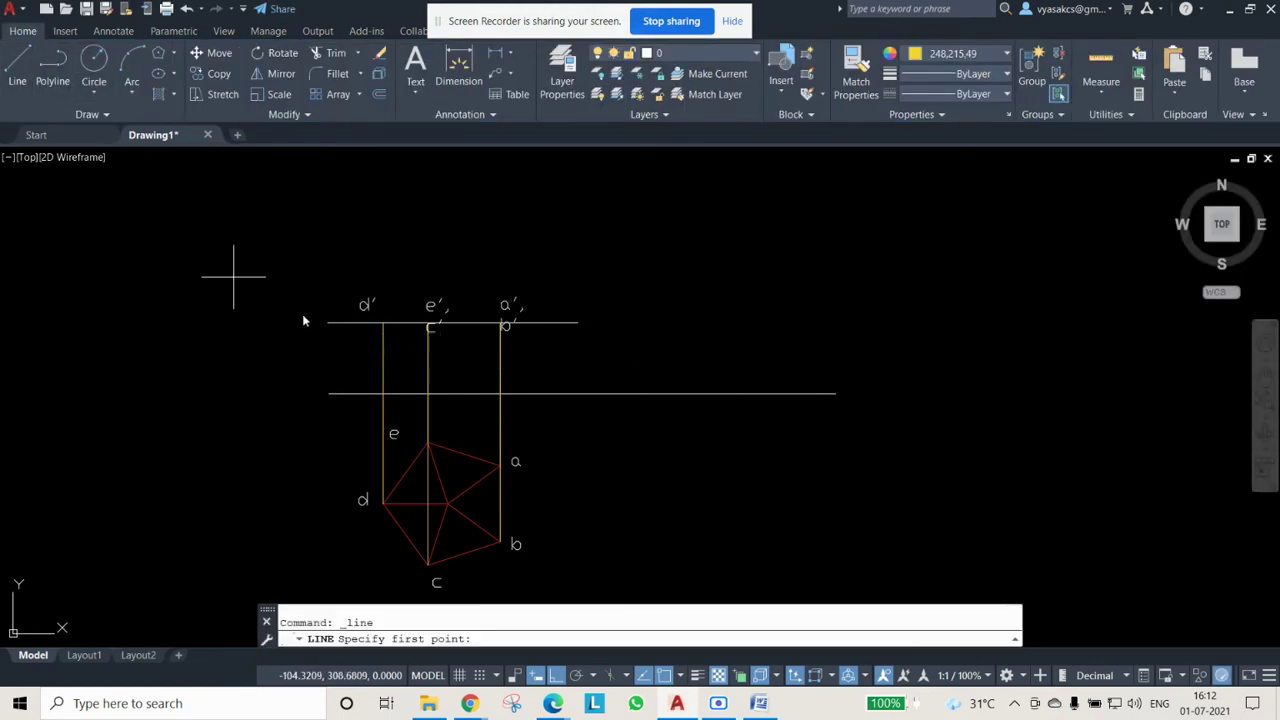
click(504, 324)
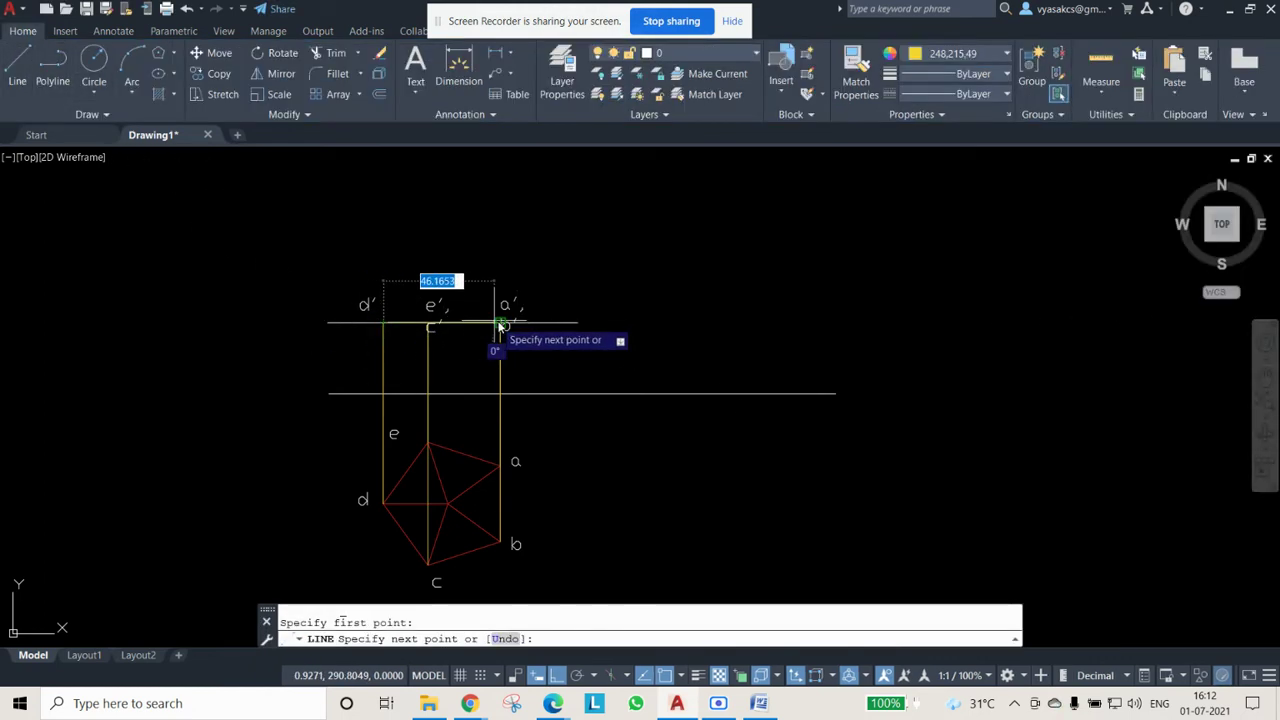
click(506, 324)
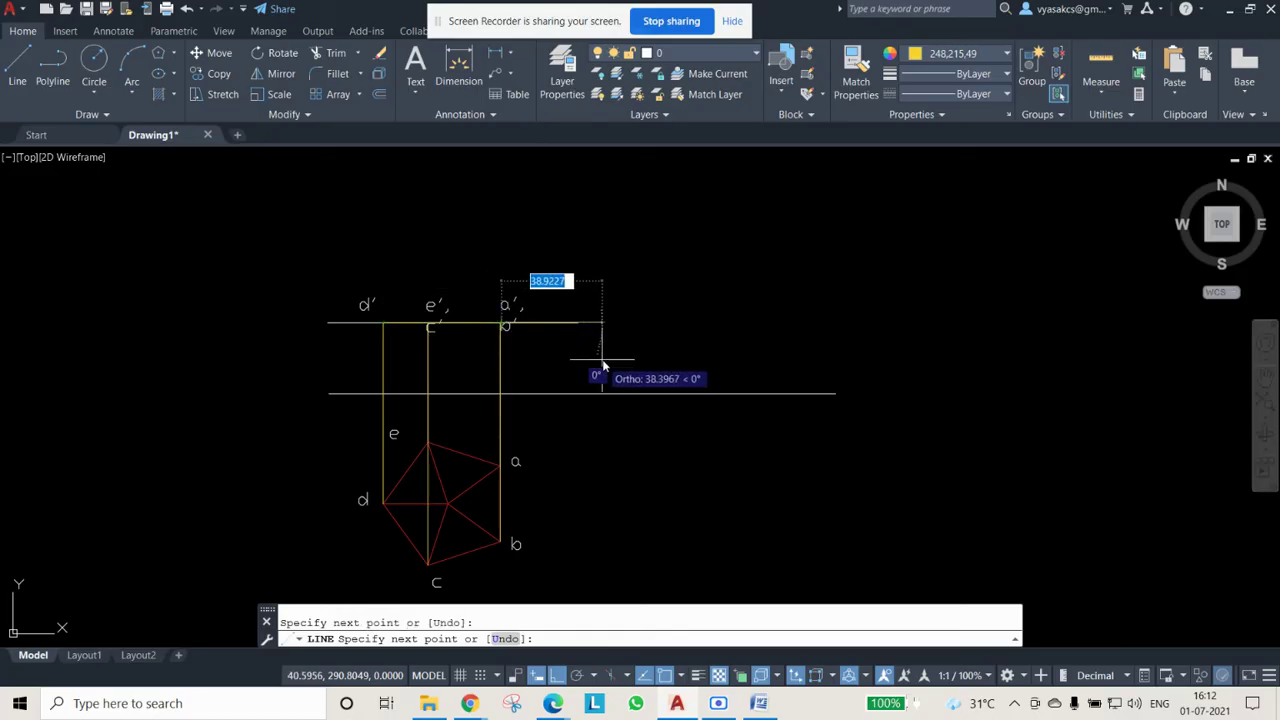
key(Escape)
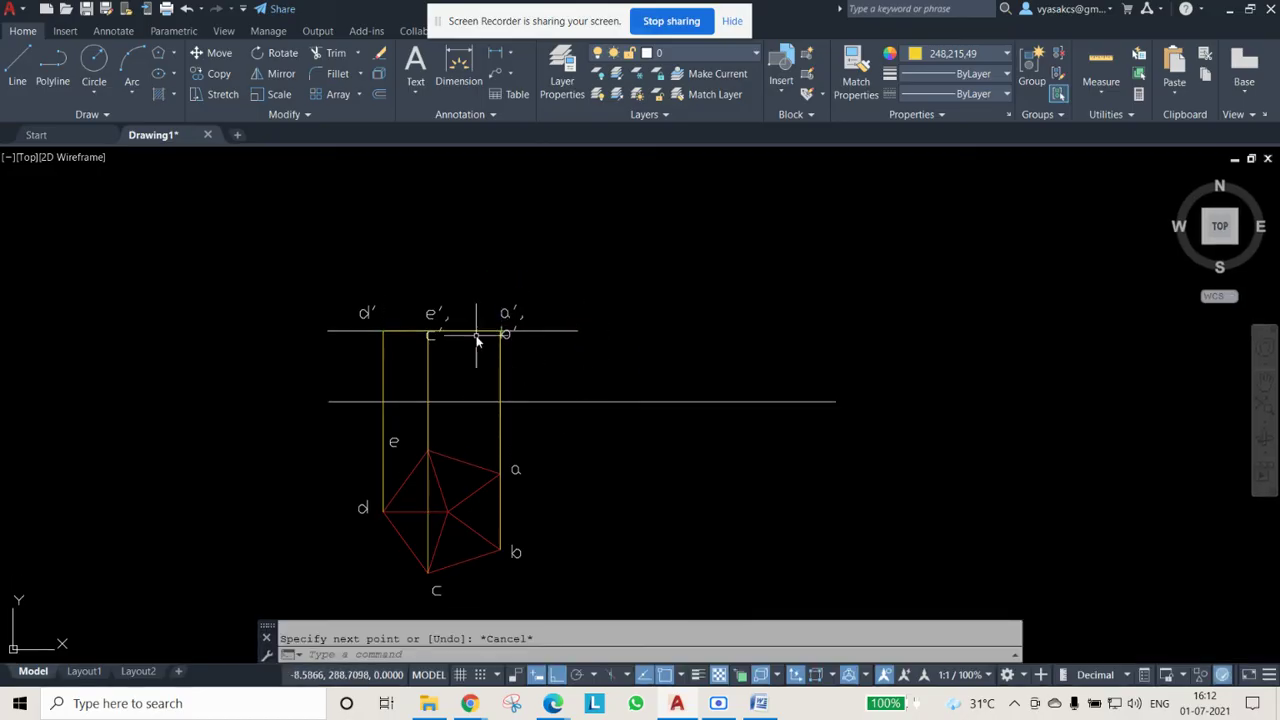
Erase the long upper horizontal line together with the line drawn over it between d' and b'
click(477, 341)
click(478, 338)
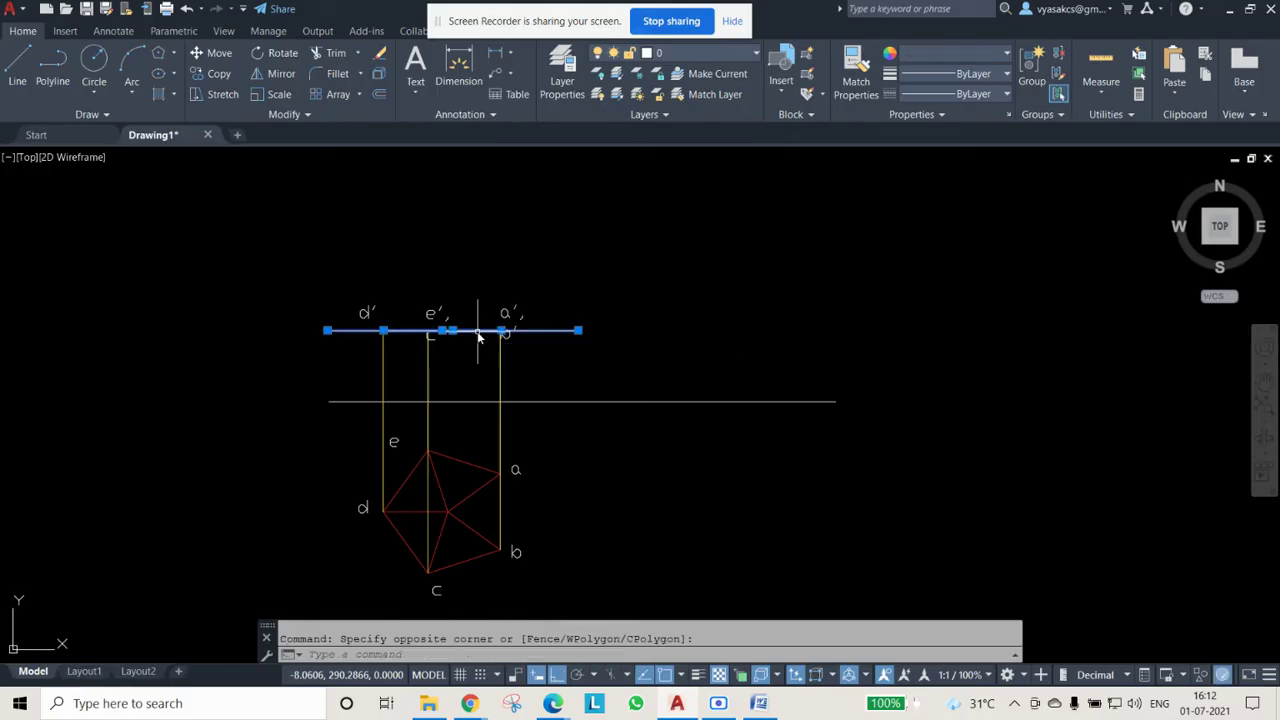
key(Delete)
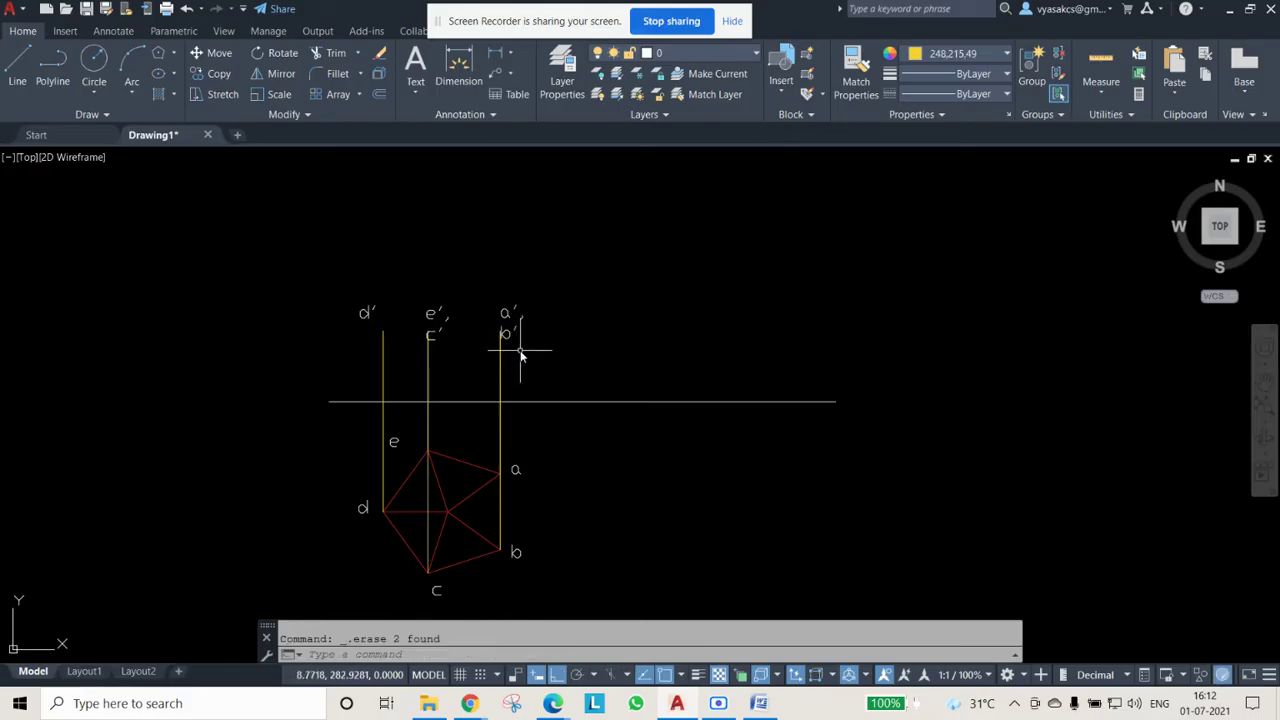
Draw the front-view base line between the upper projector ends at d' and a', b'
click(17, 70)
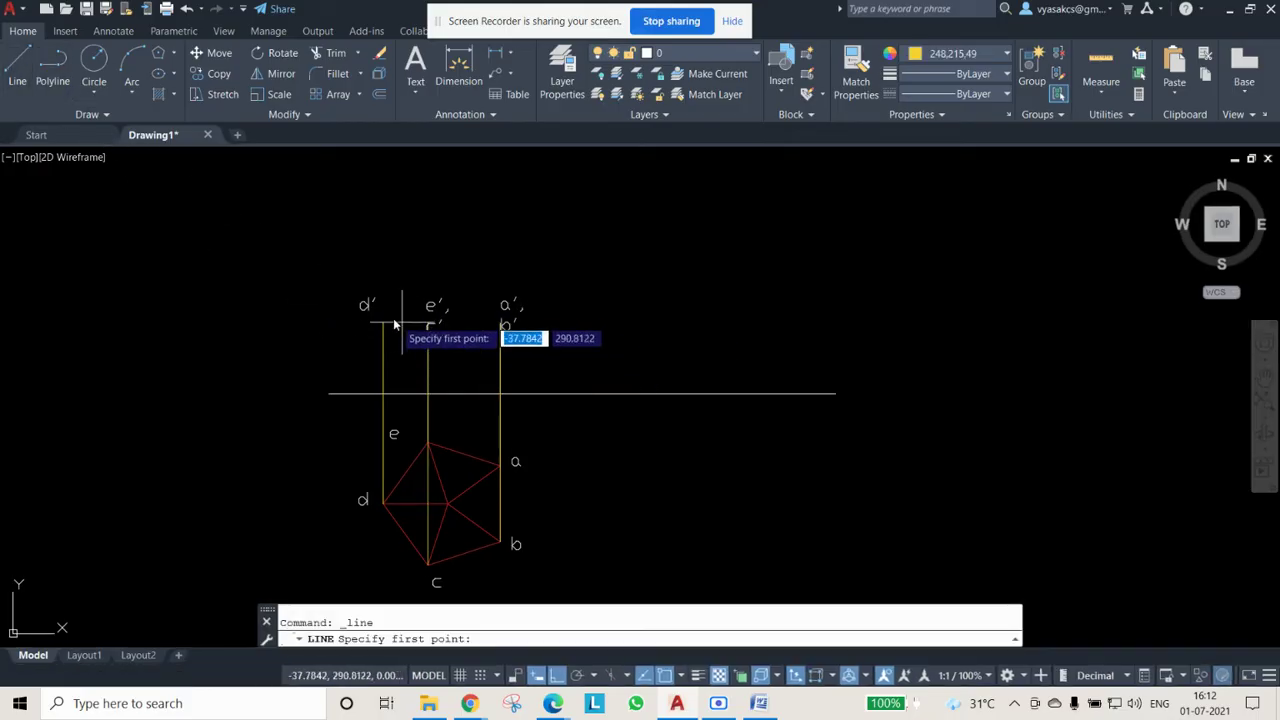
click(389, 324)
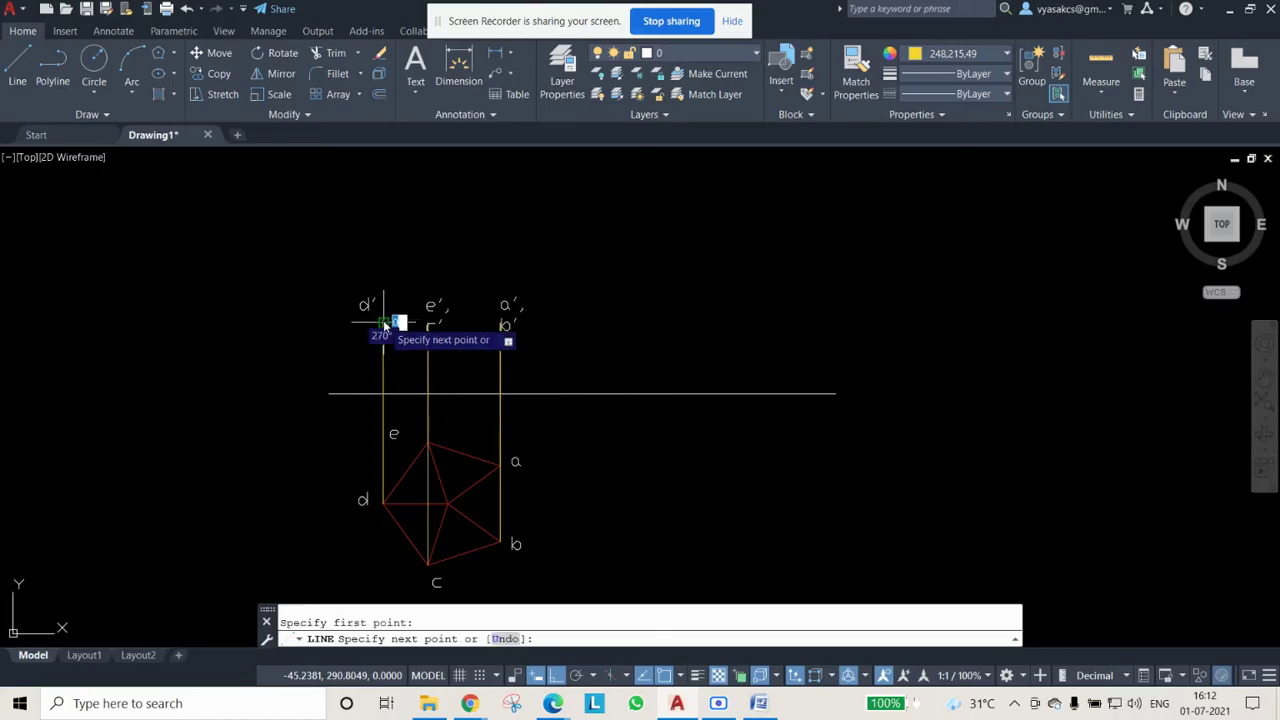
click(501, 323)
key(Escape)
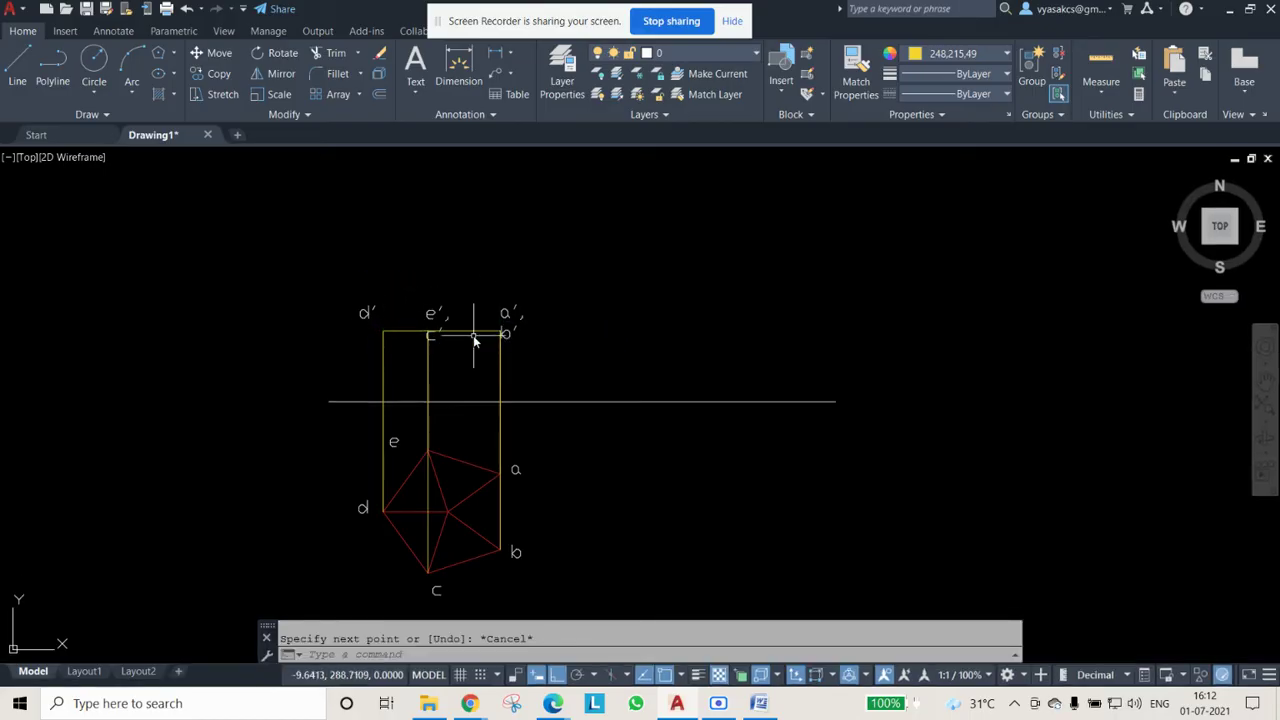
Change the colour of the front-view base line from d' to b' to red
click(474, 333)
click(955, 56)
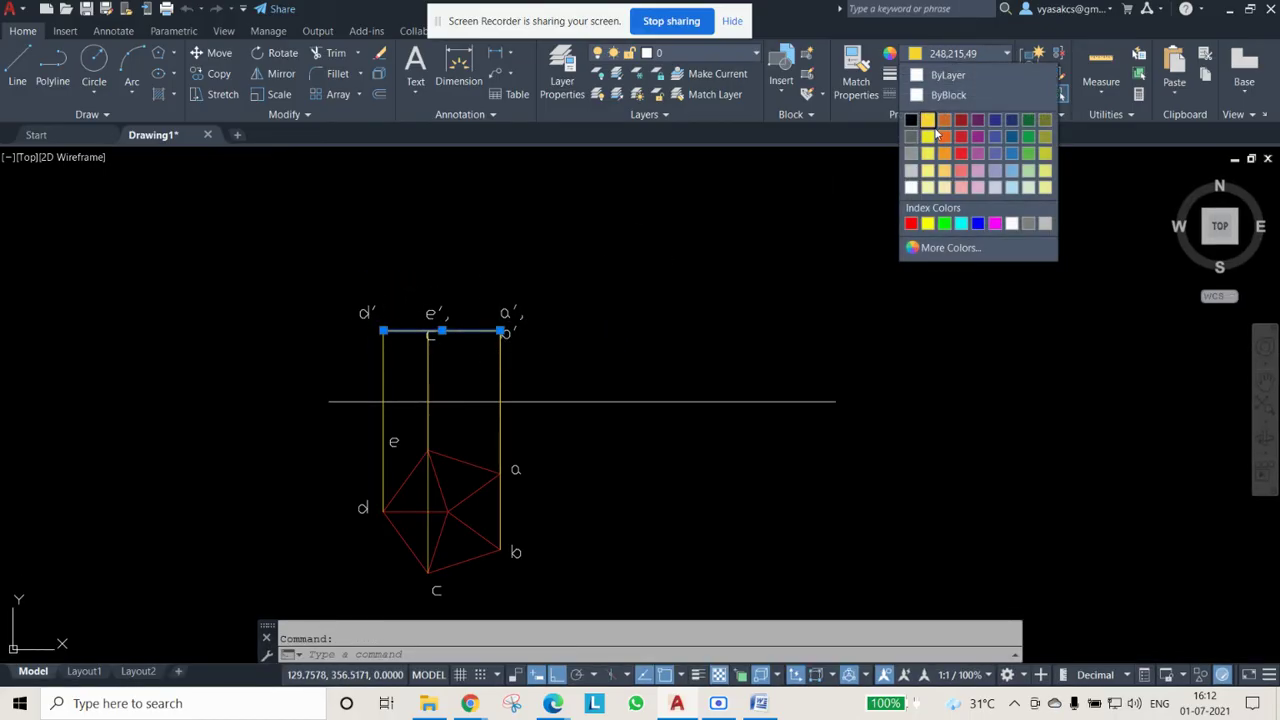
click(959, 138)
key(Escape)
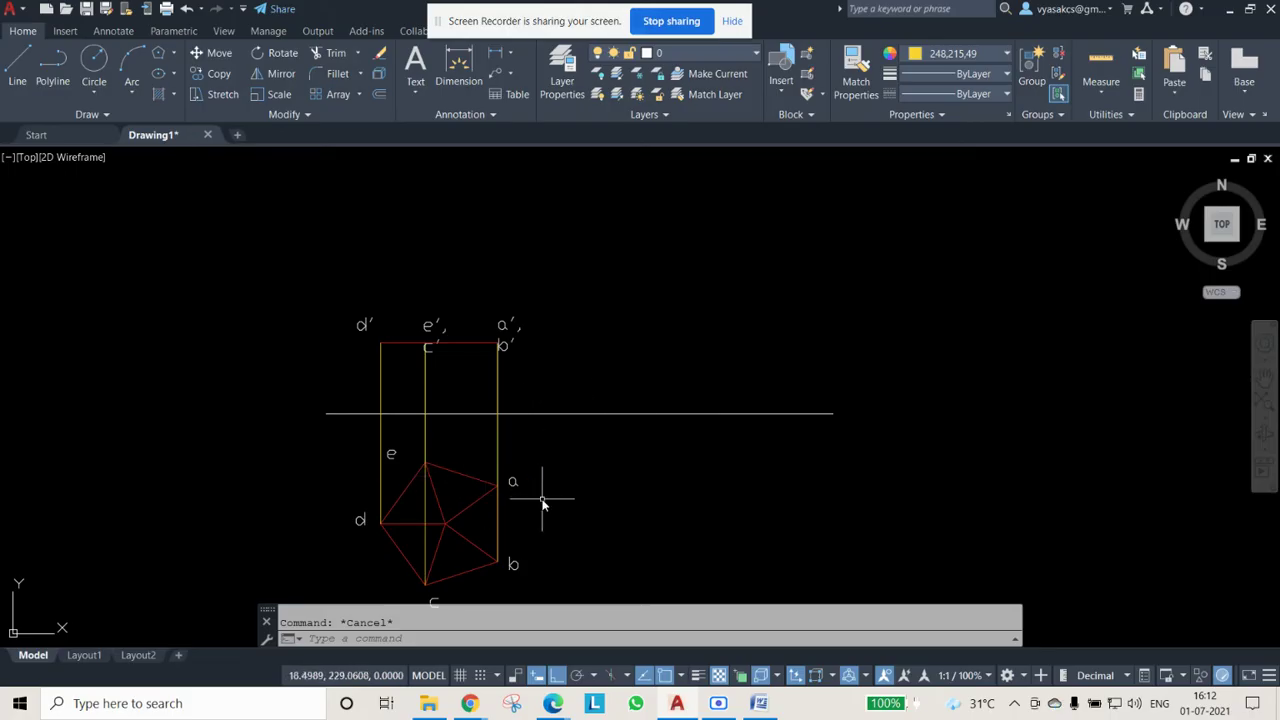
Switch to the Word question document, check the axis length given in question 20, and return to AutoCAD
click(17, 65)
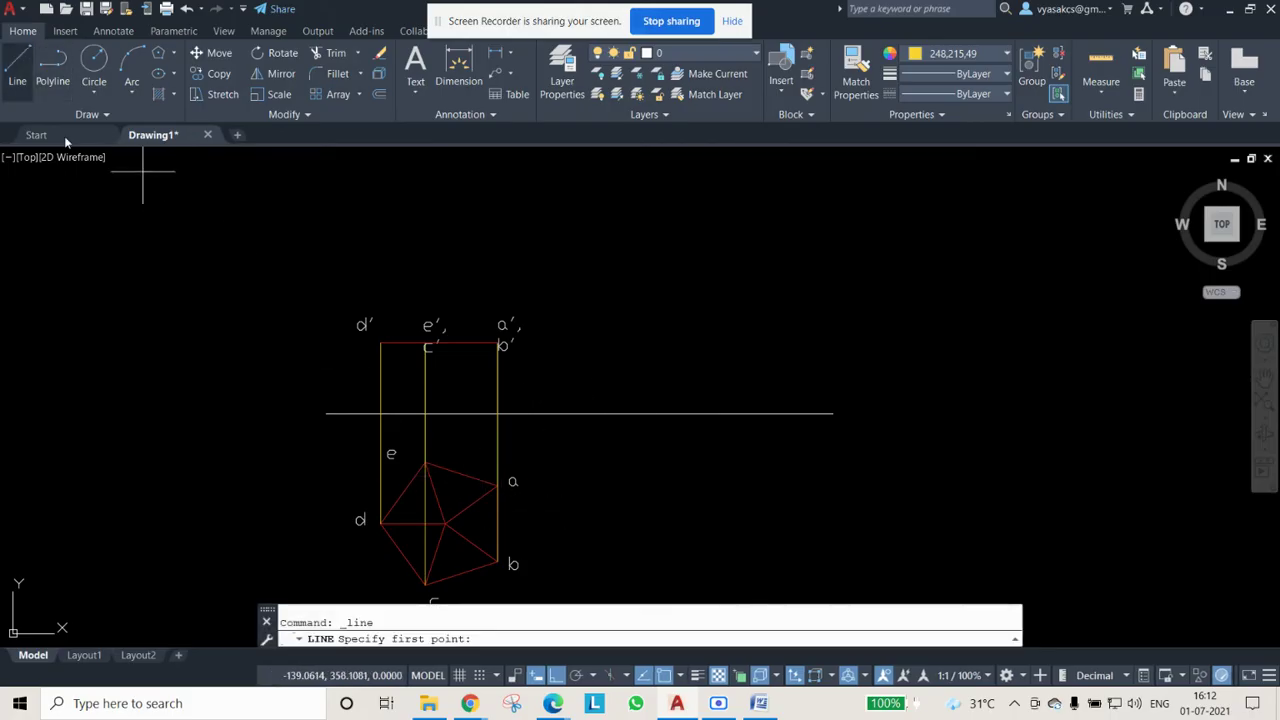
click(770, 708)
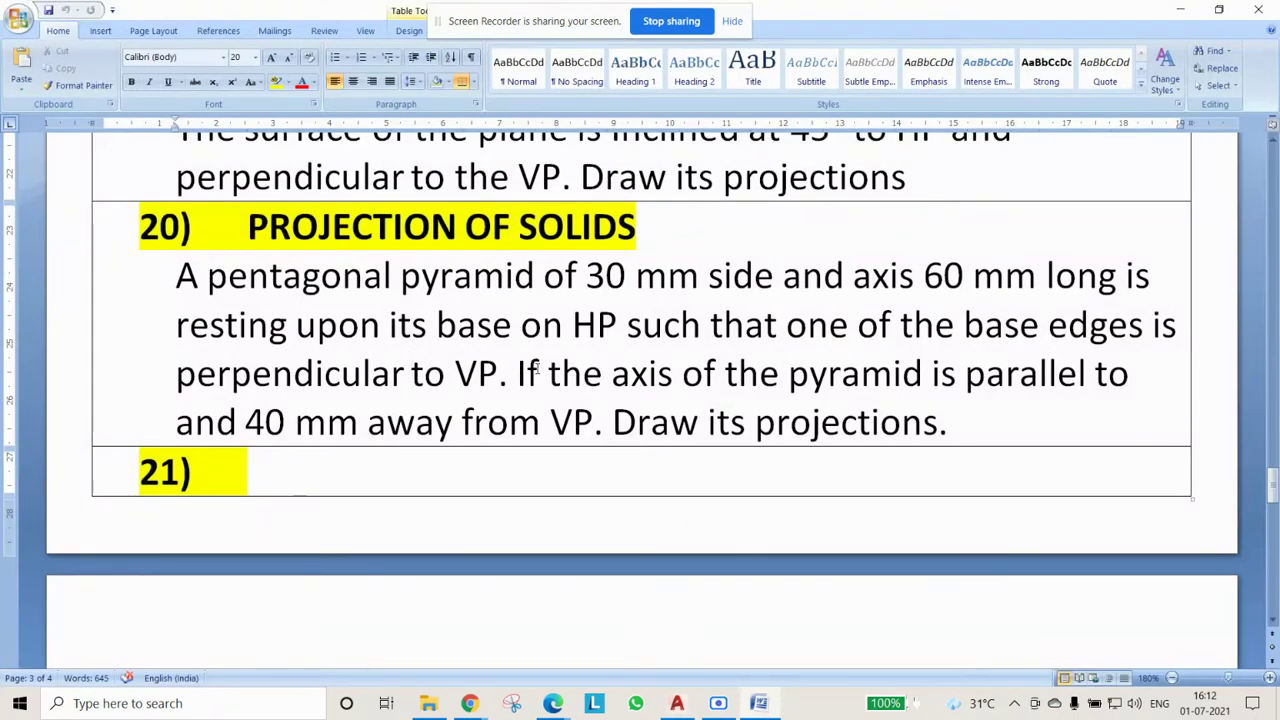
drag(828, 280, 1010, 322)
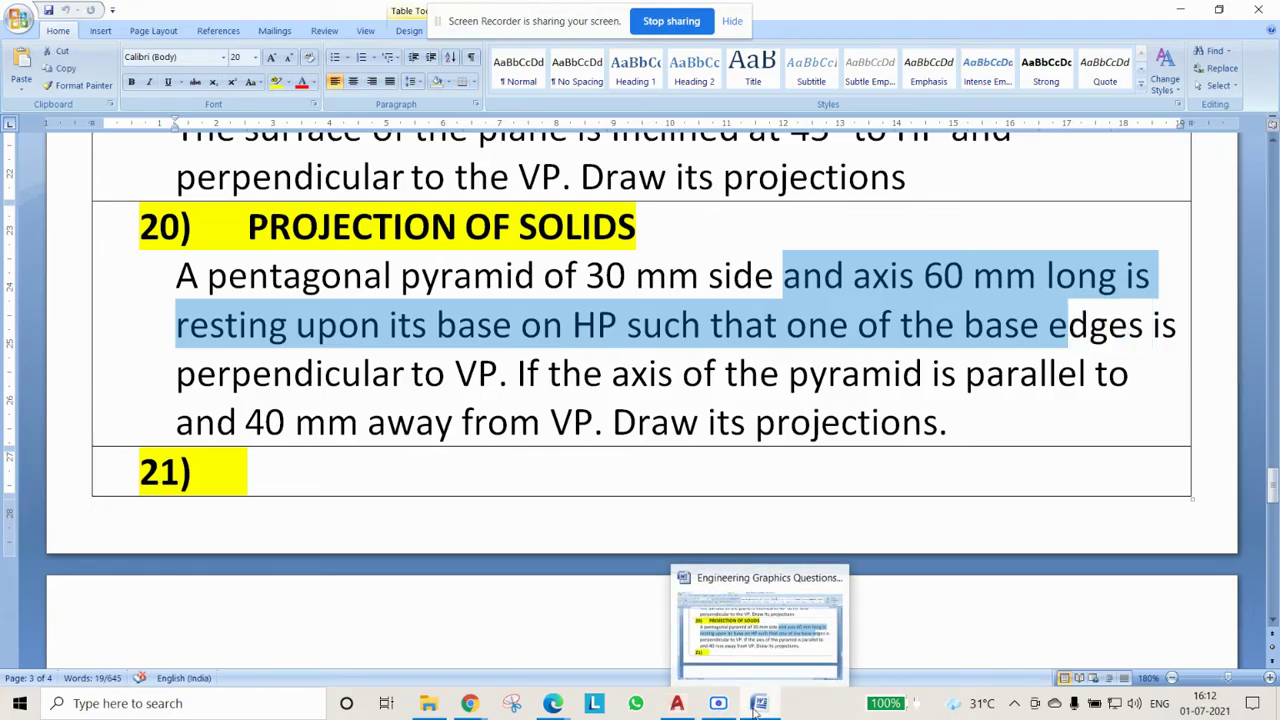
click(677, 703)
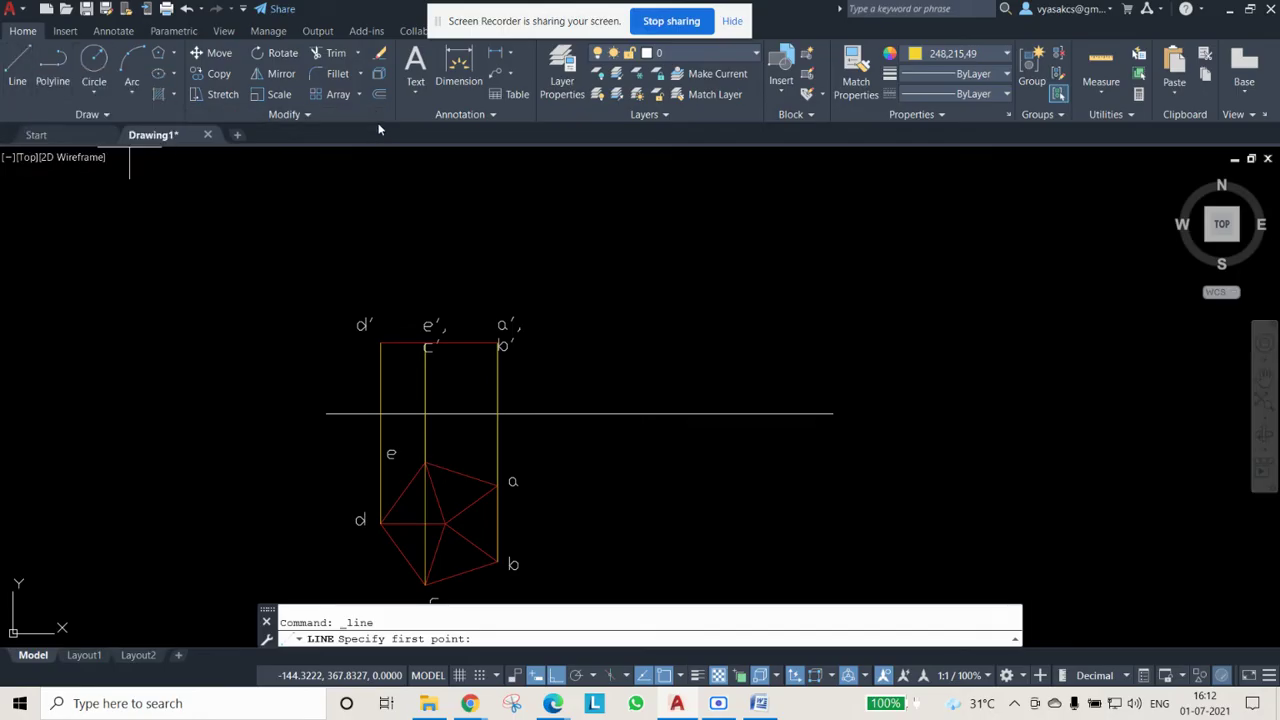
Offset the red front-view base line 60 mm upward
click(379, 94)
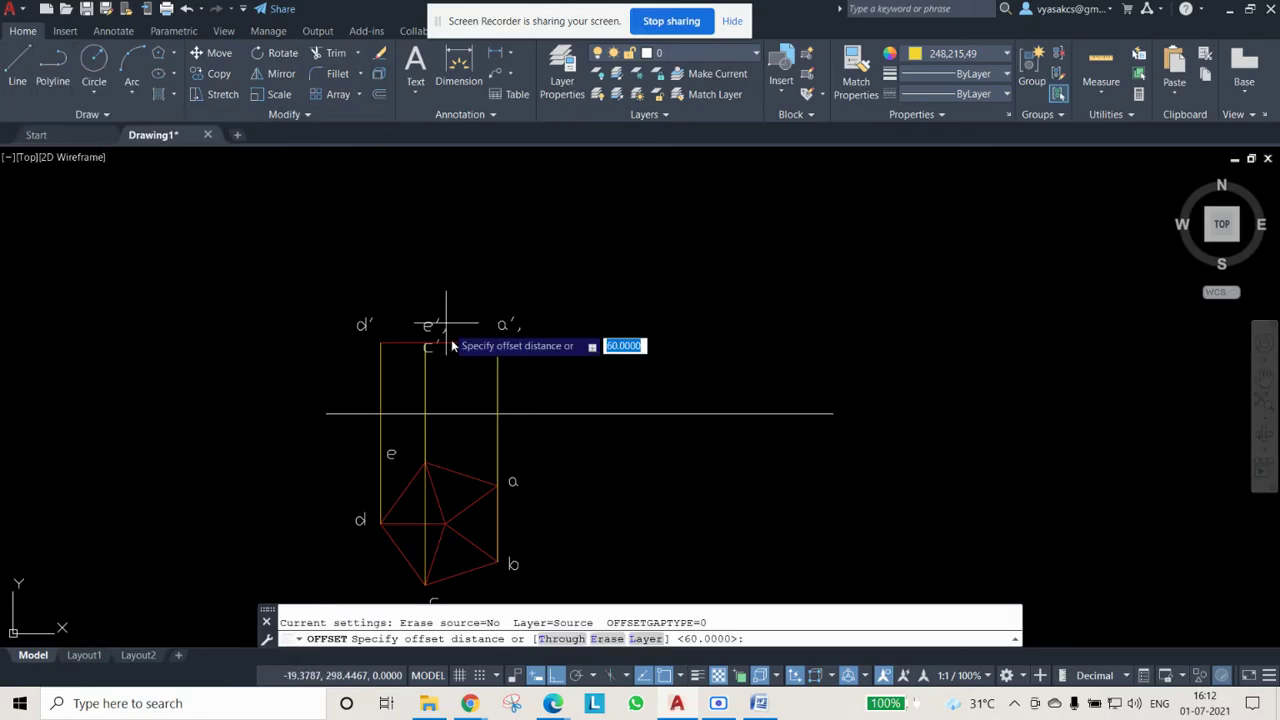
key(Escape)
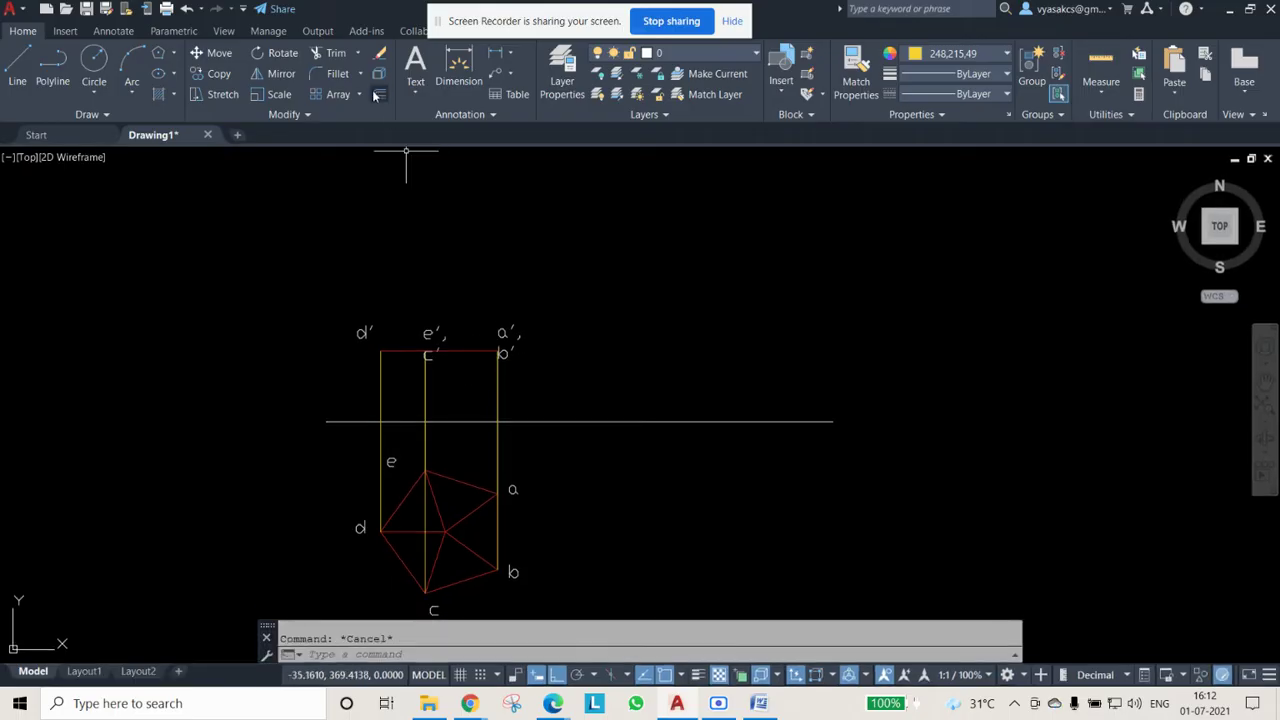
click(379, 94)
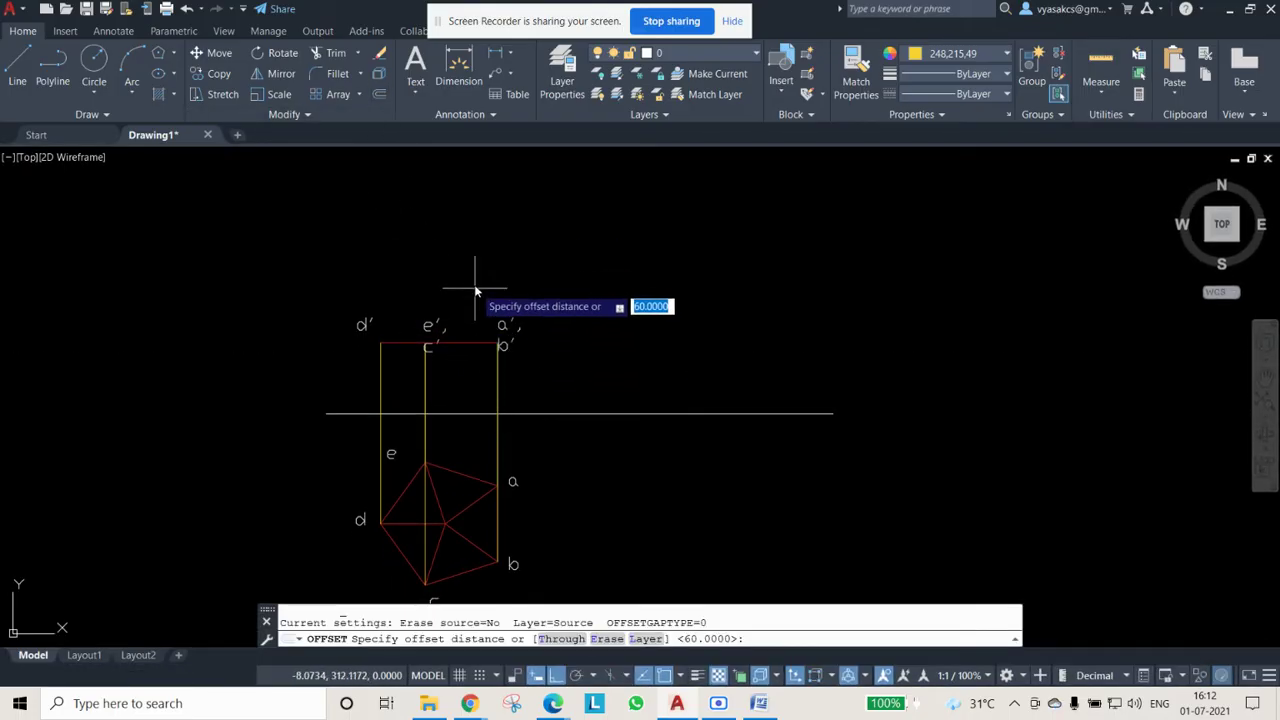
text(60)
key(Return)
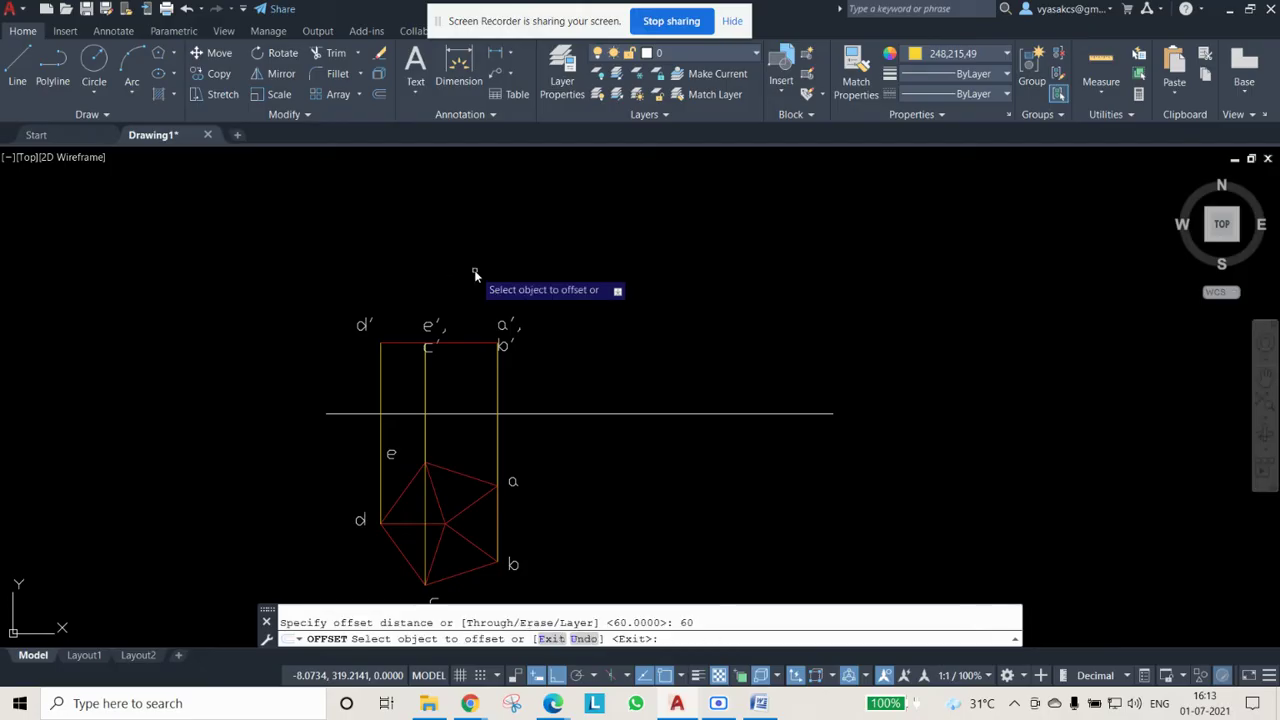
click(474, 339)
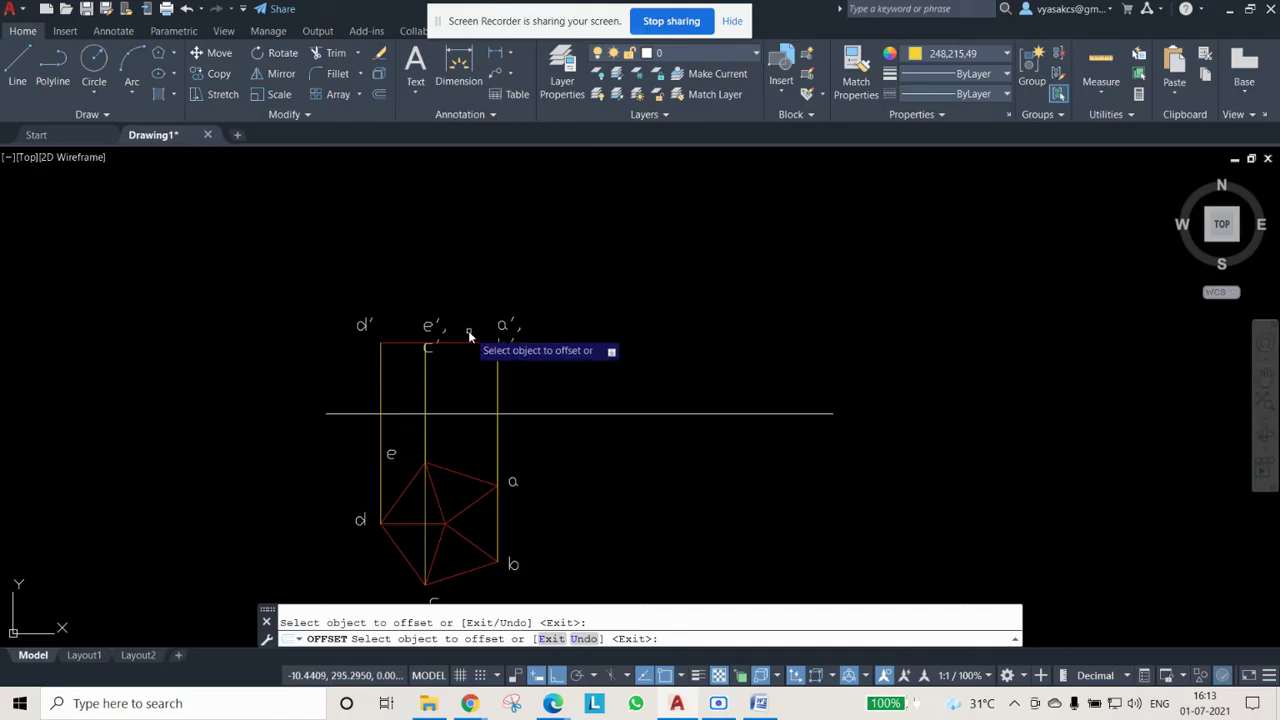
click(465, 343)
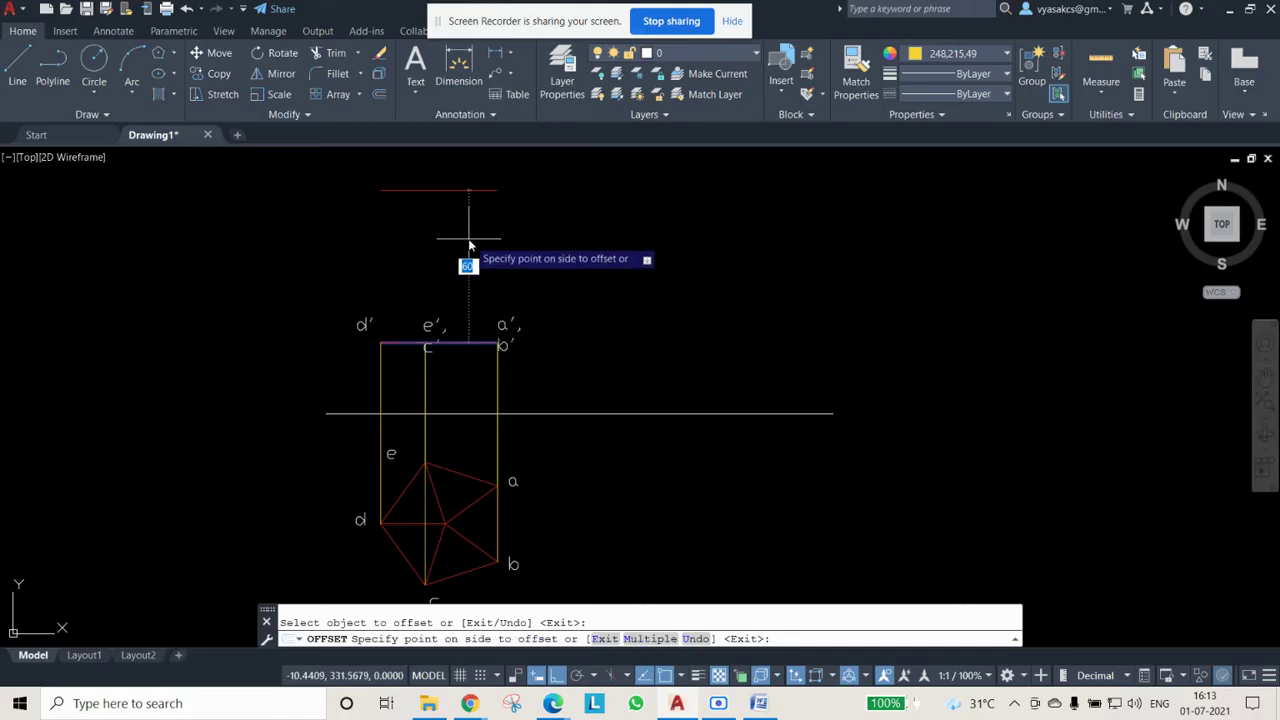
click(469, 243)
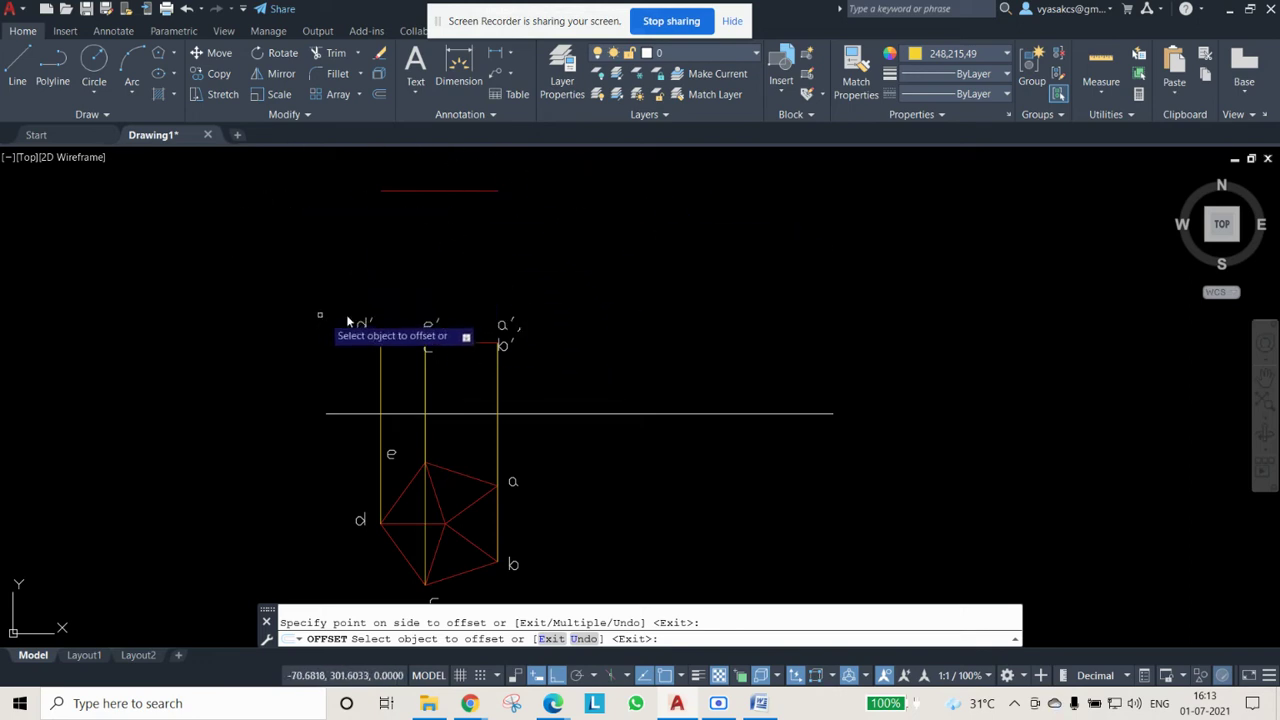
Draw a vertical projector from the pentagon's centre up to the offset red line
click(20, 62)
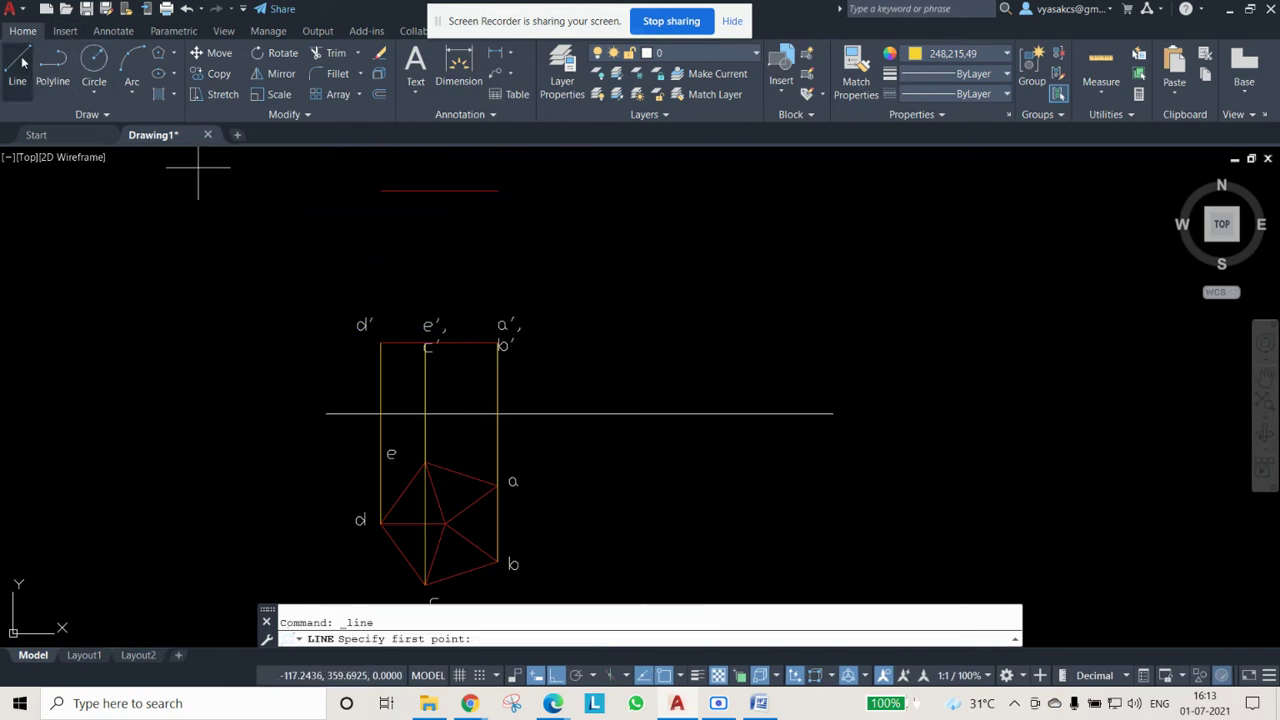
click(446, 521)
click(446, 190)
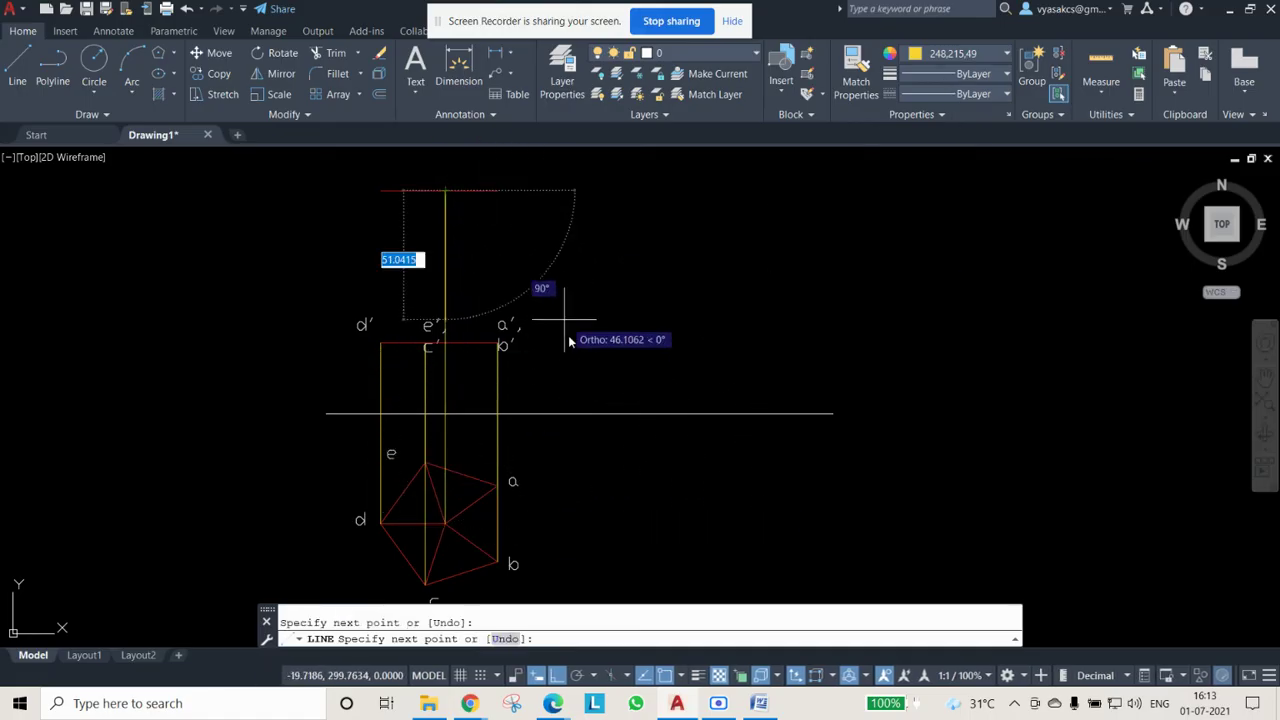
key(Escape)
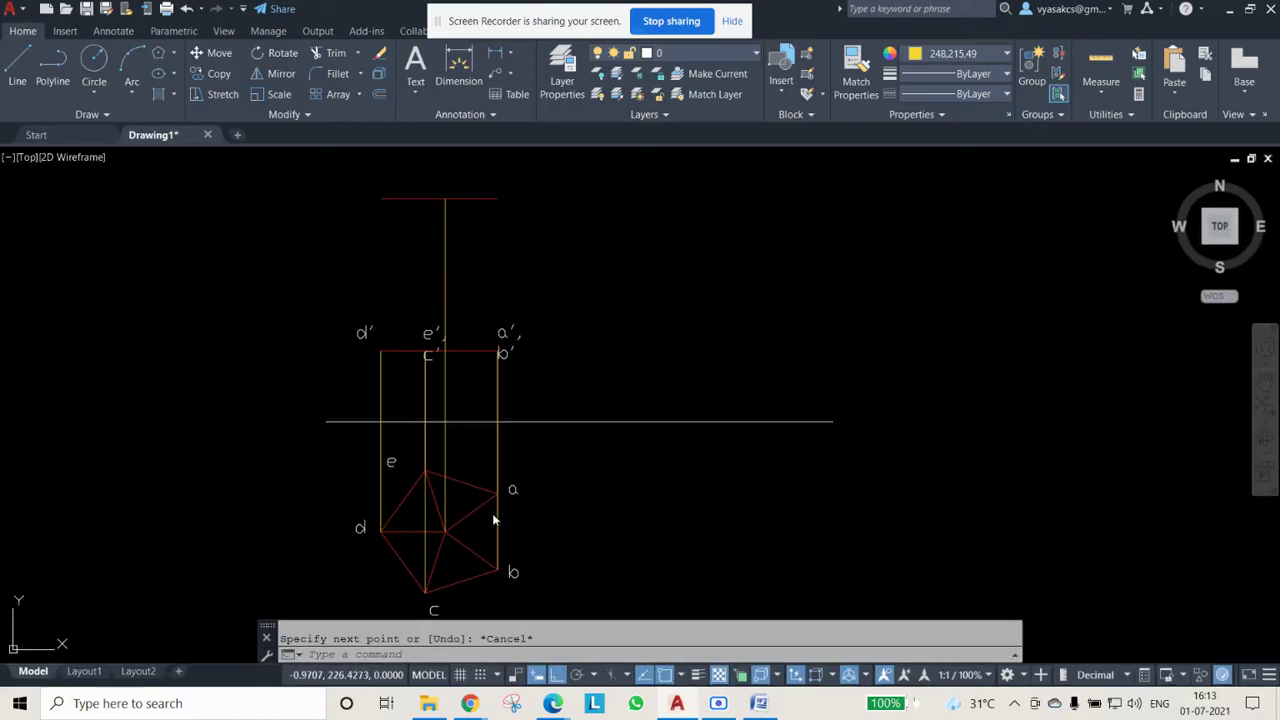
Paste a copy of the label "d" just below the pentagon's centre and edit it to "o"
text(o)
click(446, 553)
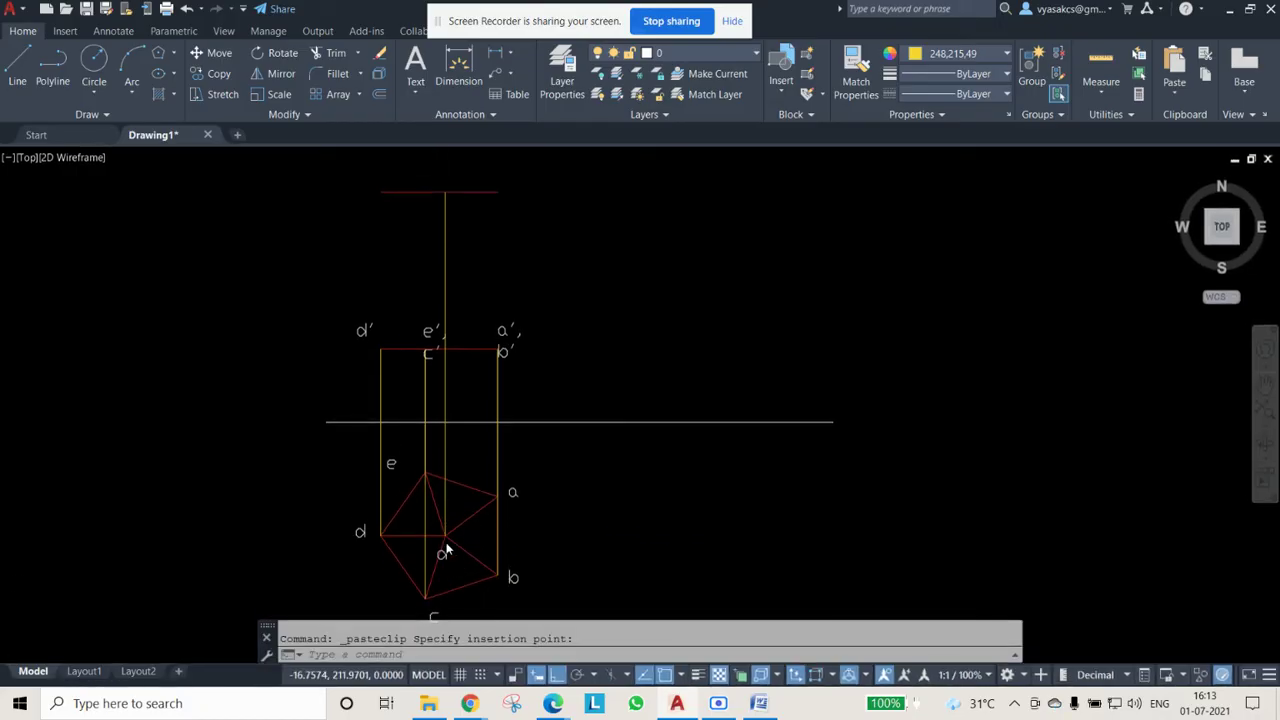
double_click(442, 551)
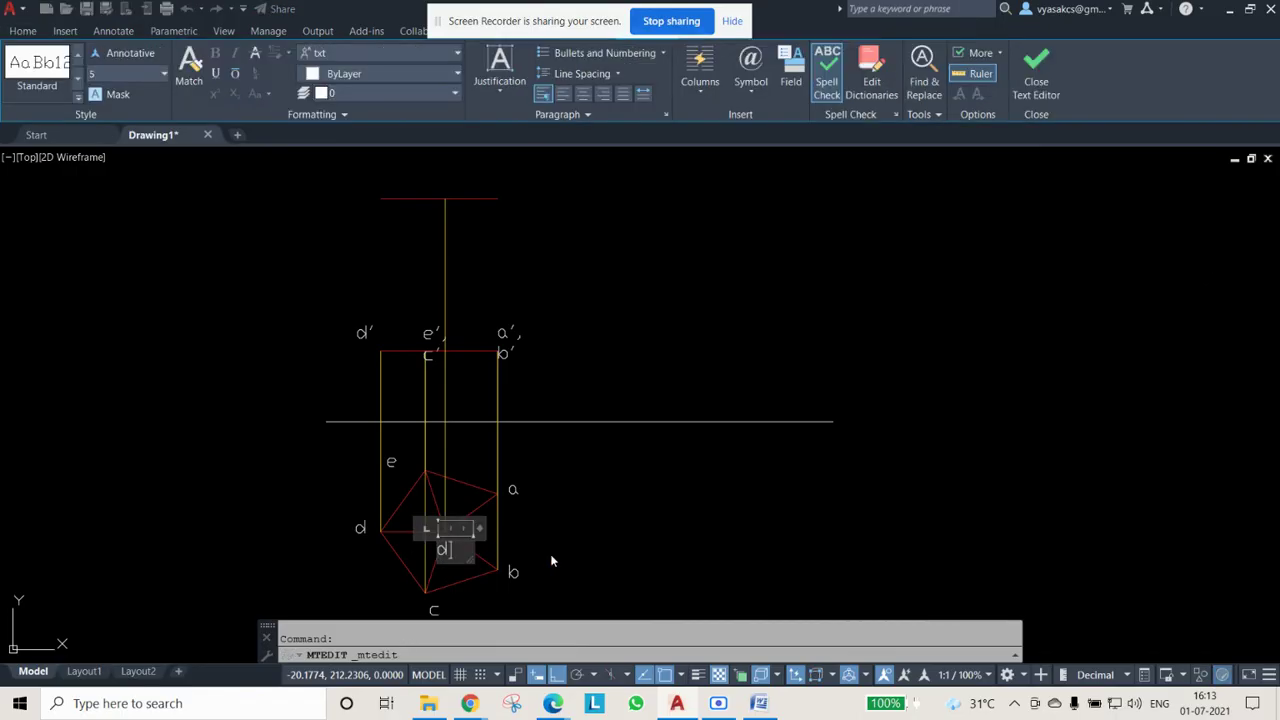
click(536, 560)
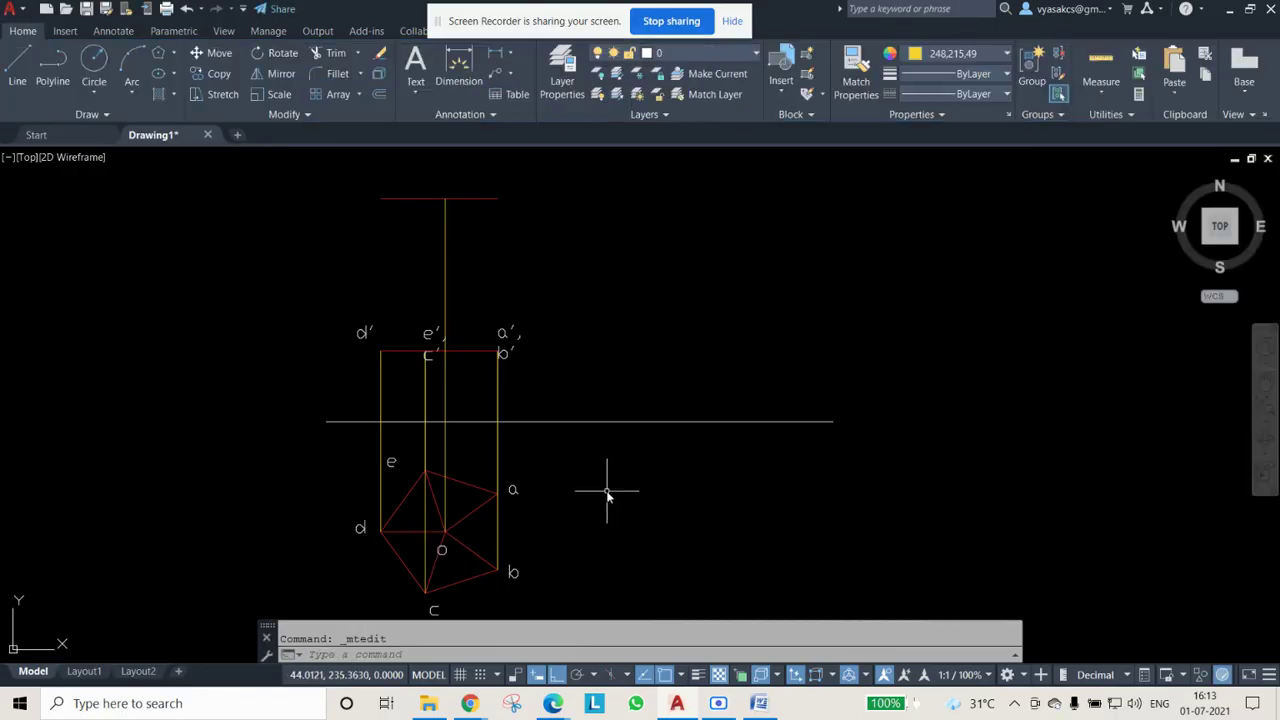
Paste a copy of the label "d" above the upper end of the centre projector and edit it to "o'"
key(ctrl+v)
click(446, 180)
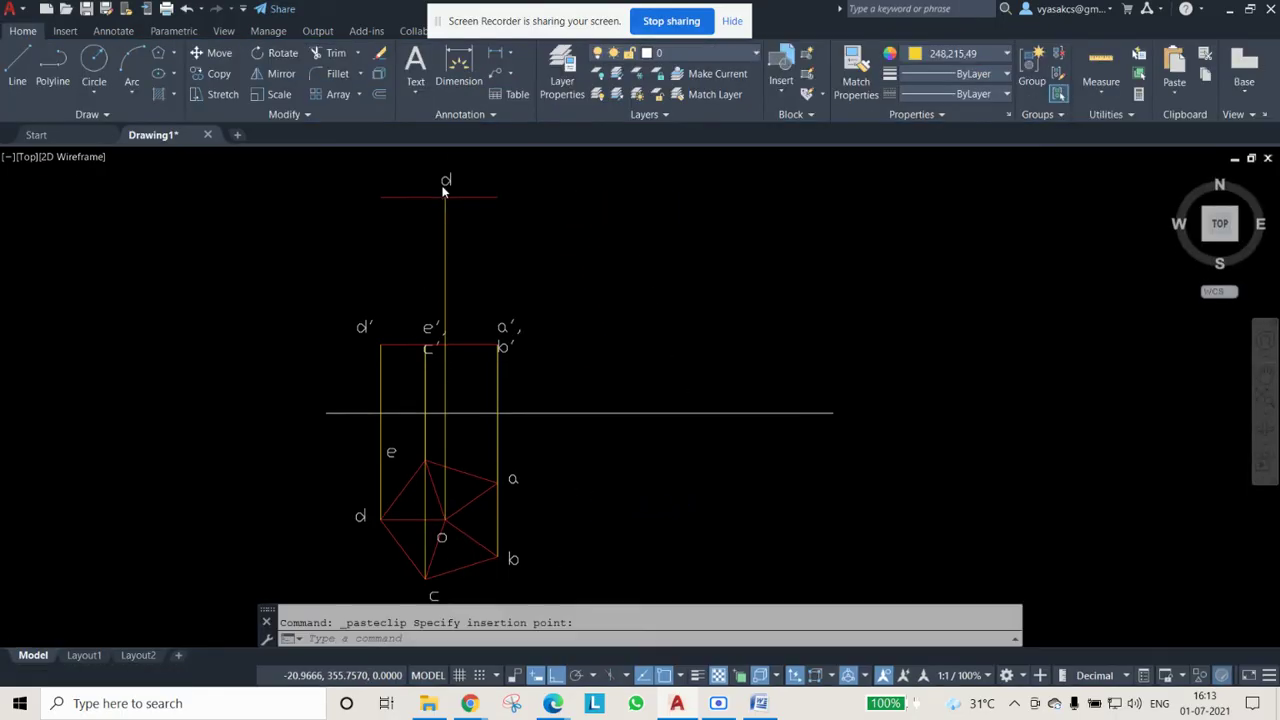
double_click(446, 180)
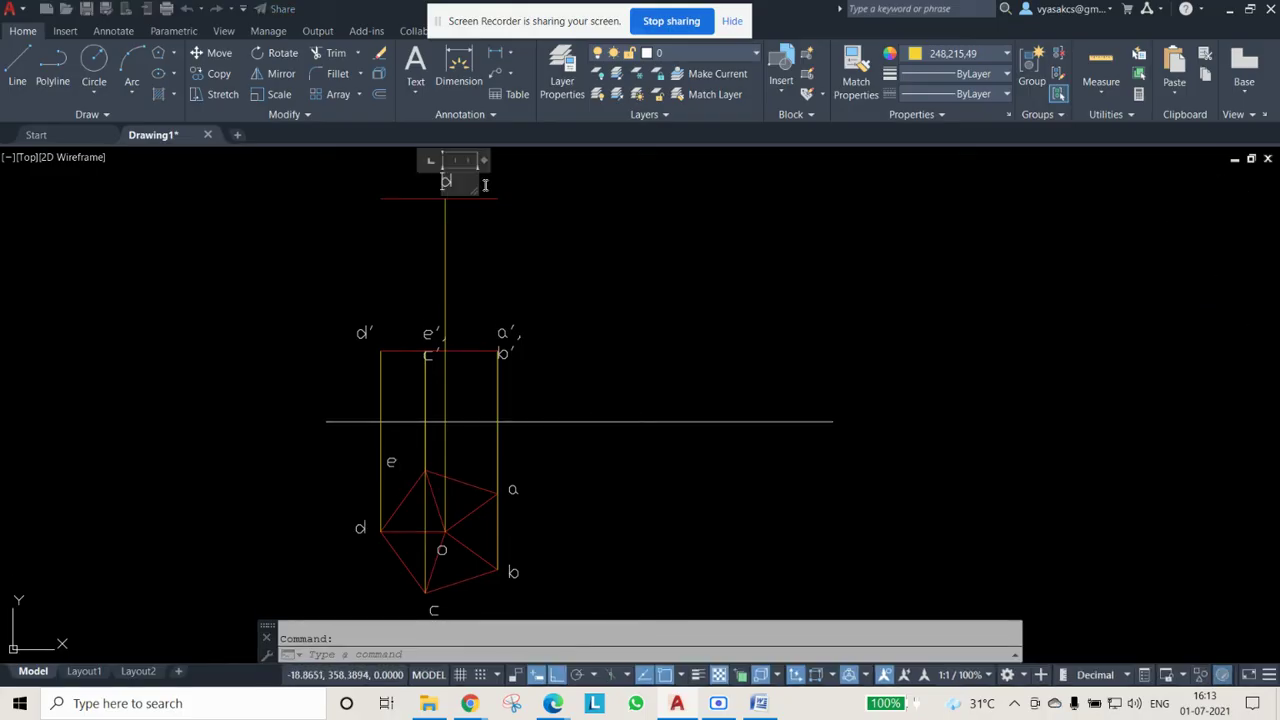
click(556, 212)
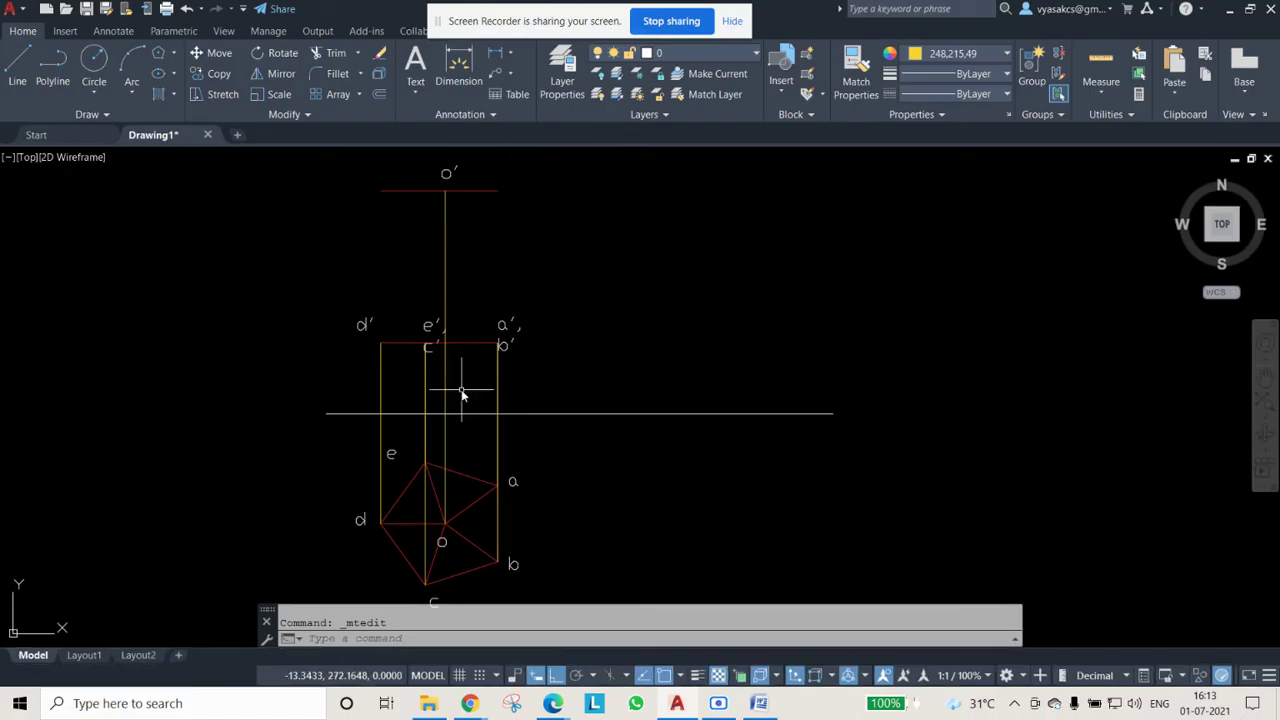
Set the drawing colour to red 205,32,39 and draw the slant edge from d' to the apex o'
click(30, 68)
click(956, 53)
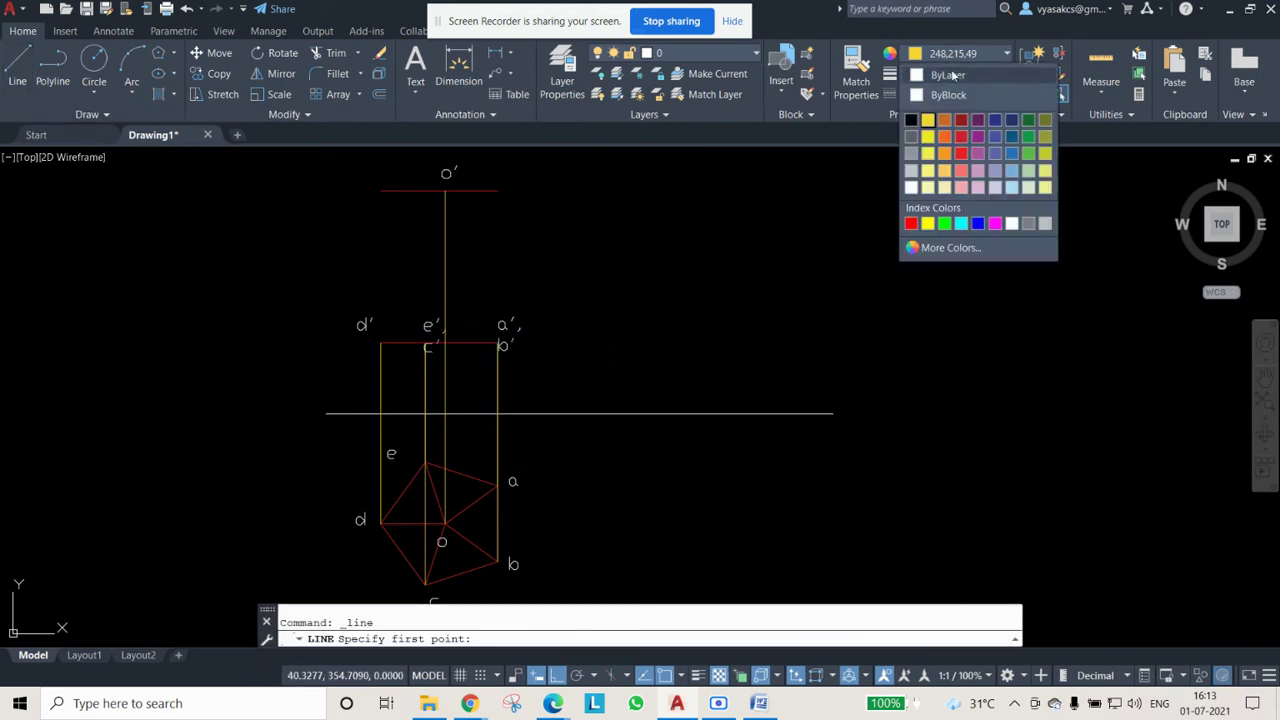
click(961, 136)
click(380, 343)
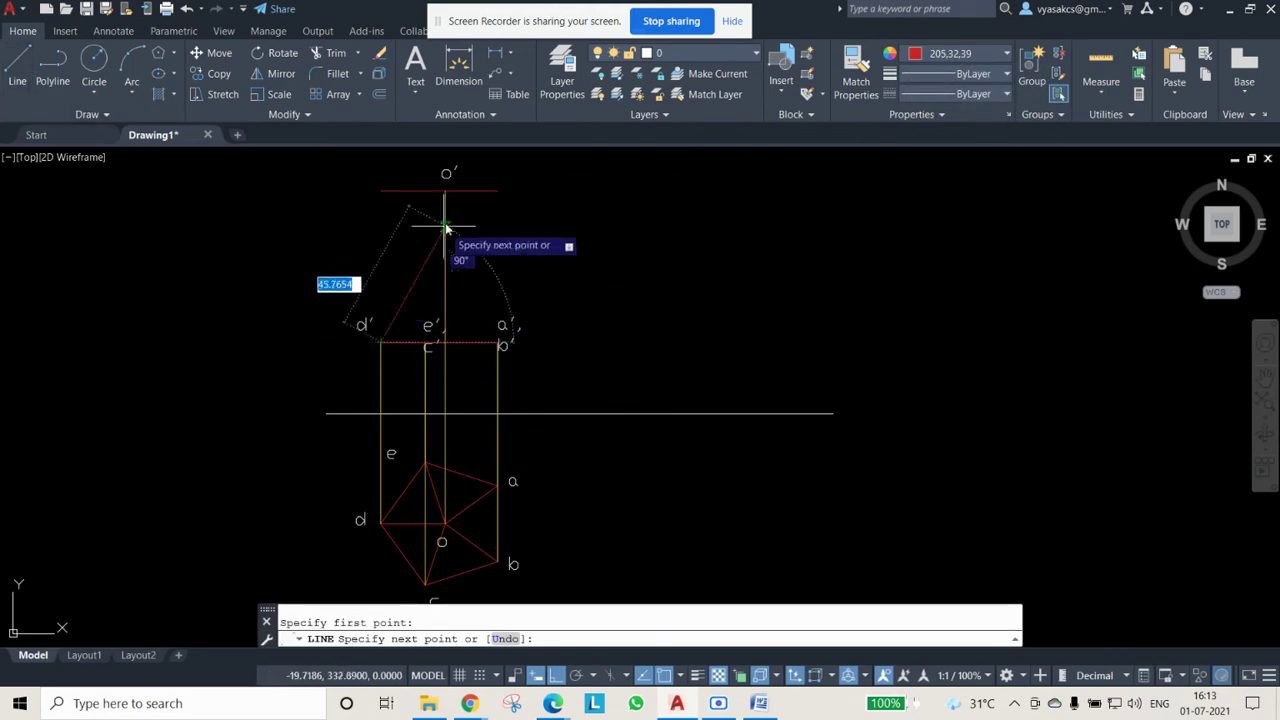
click(445, 191)
key(Return)
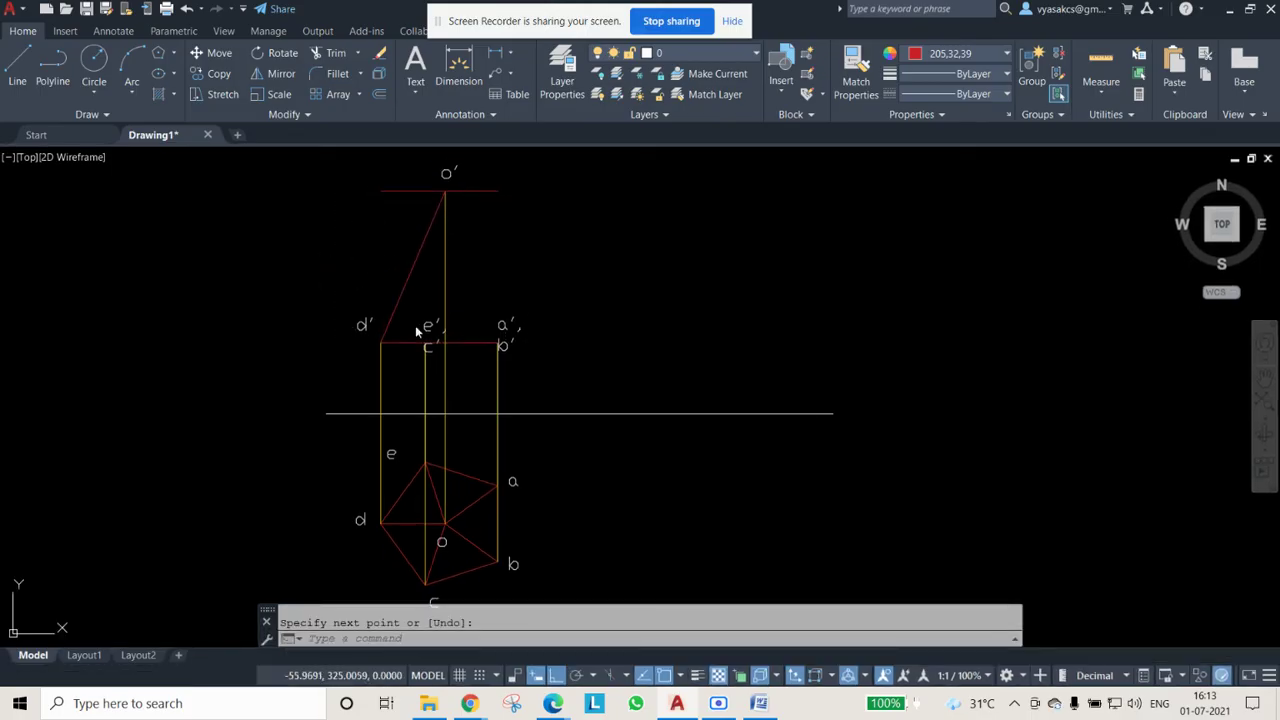
Draw the remaining front-view slant edges to the apex o', one from e',c' and one from a',b'
key(Return)
click(428, 343)
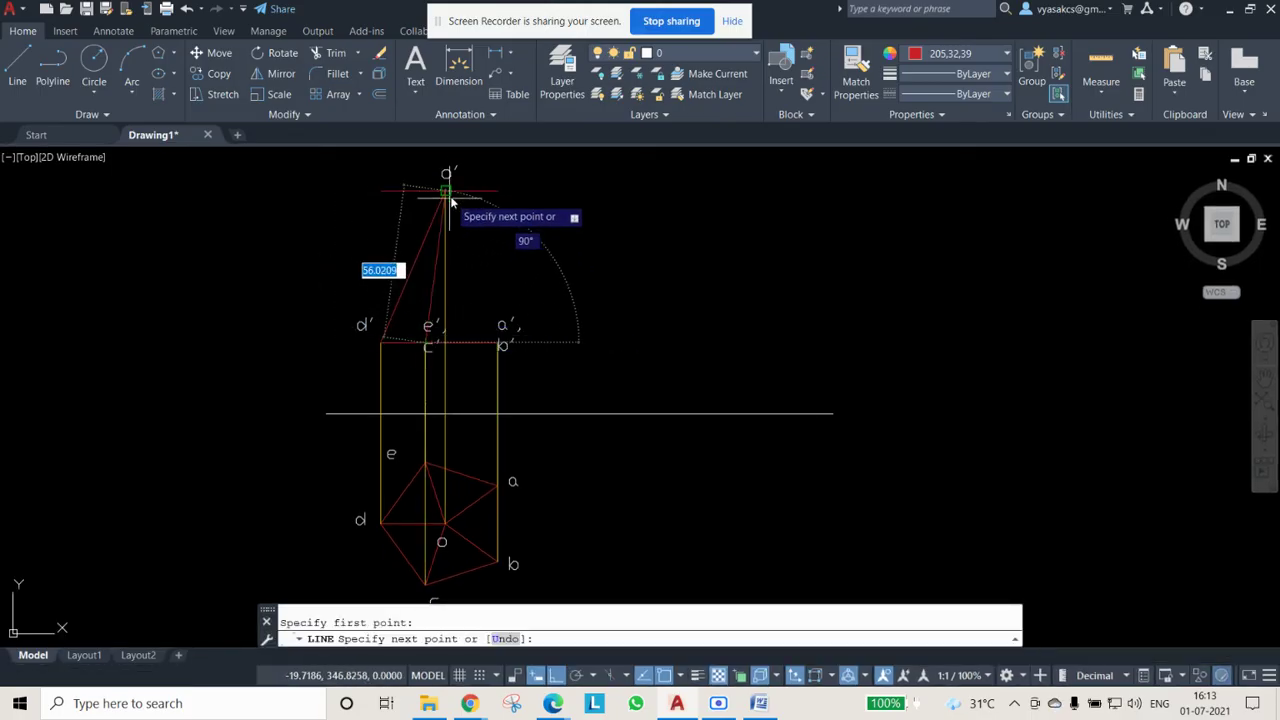
click(445, 191)
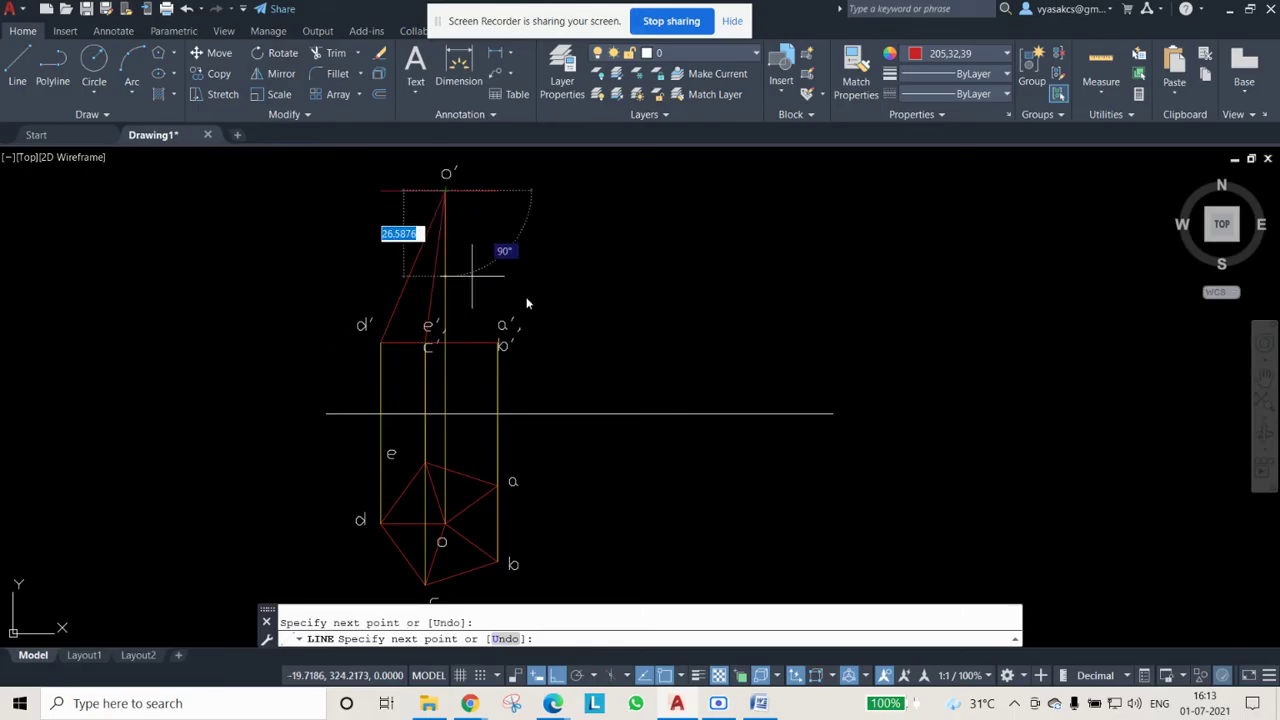
key(Return)
key(Return)
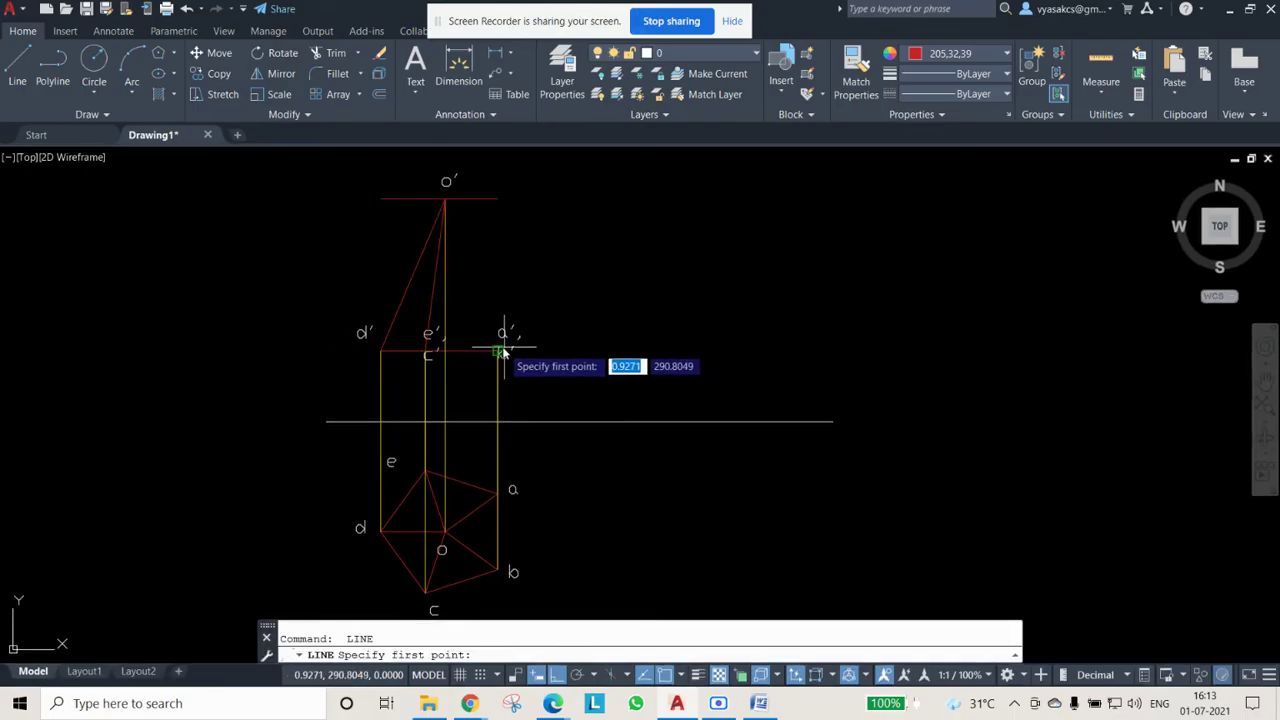
click(504, 351)
click(446, 201)
key(Return)
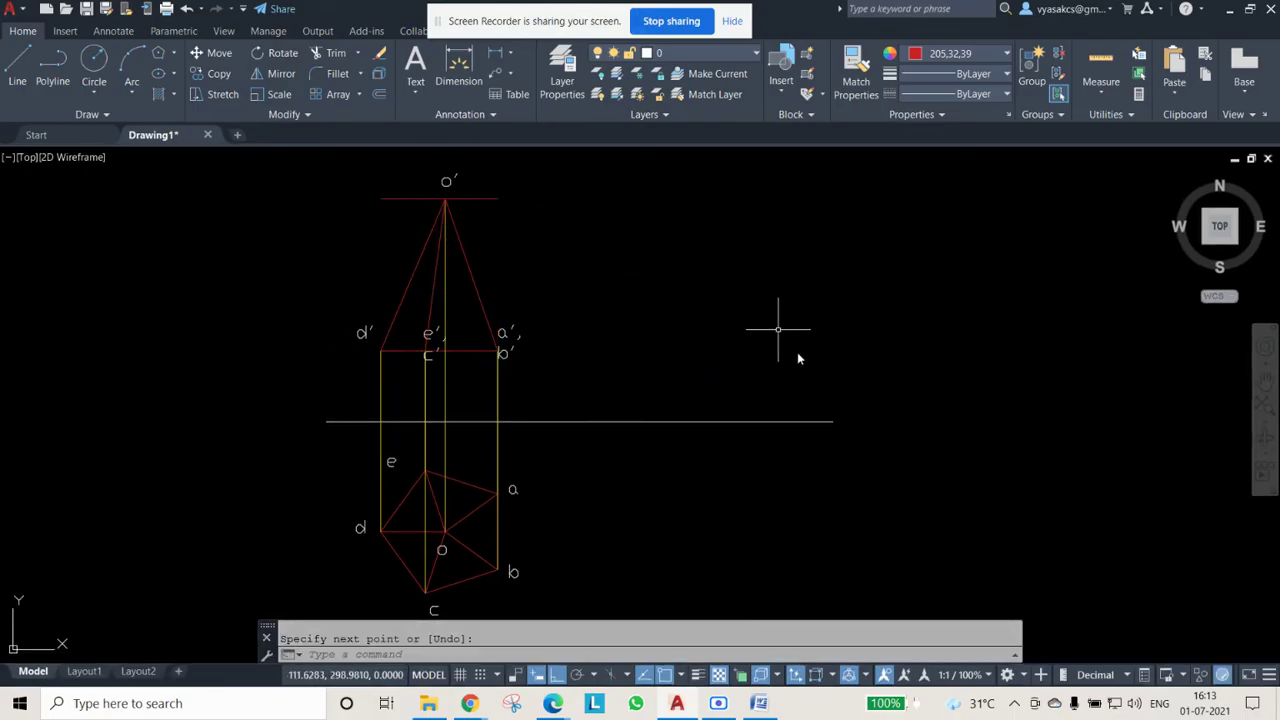
click(441, 521)
key(Return)
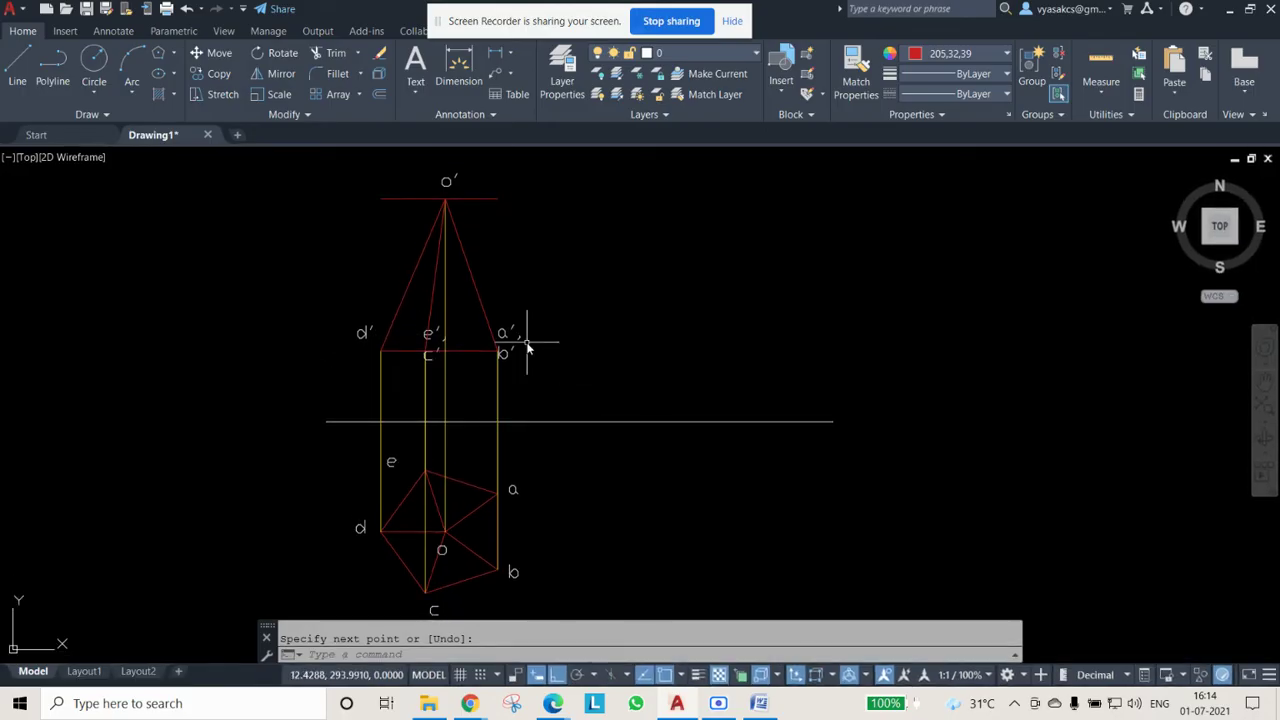
Delete the horizontal red construction line passing through the apex o'
key(Return)
click(418, 193)
key(Escape)
click(416, 192)
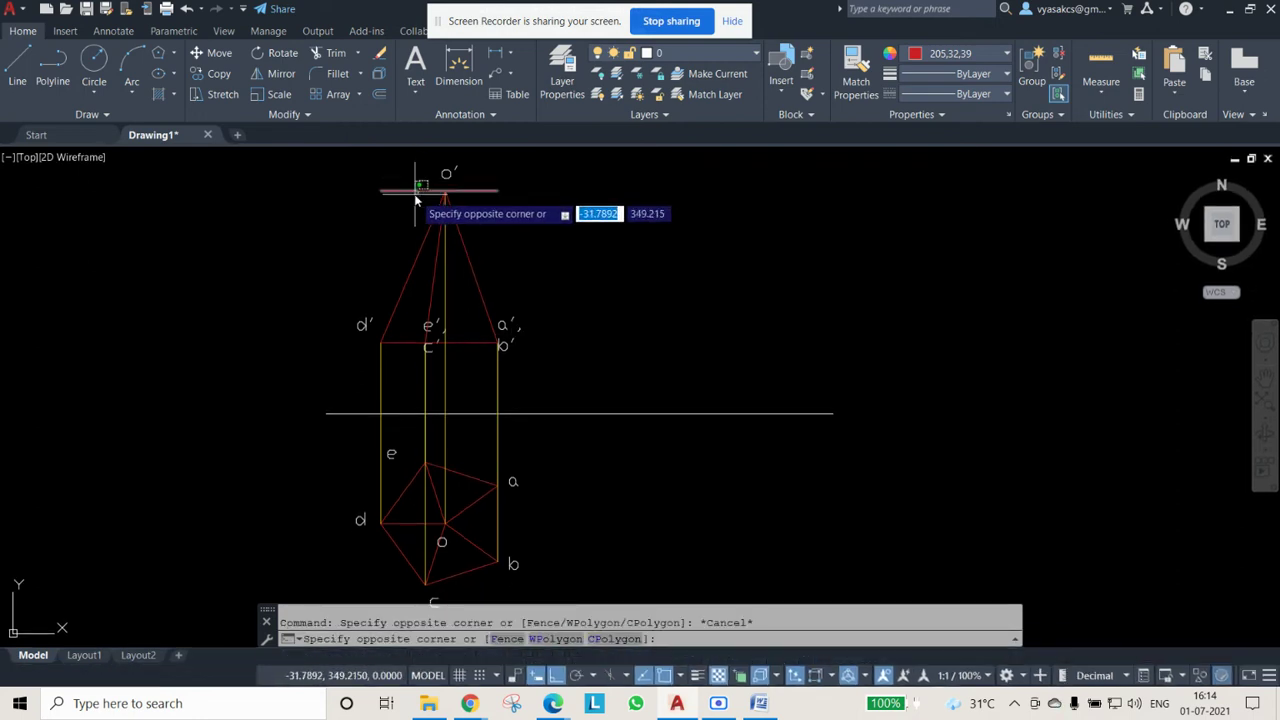
click(416, 200)
key(Delete)
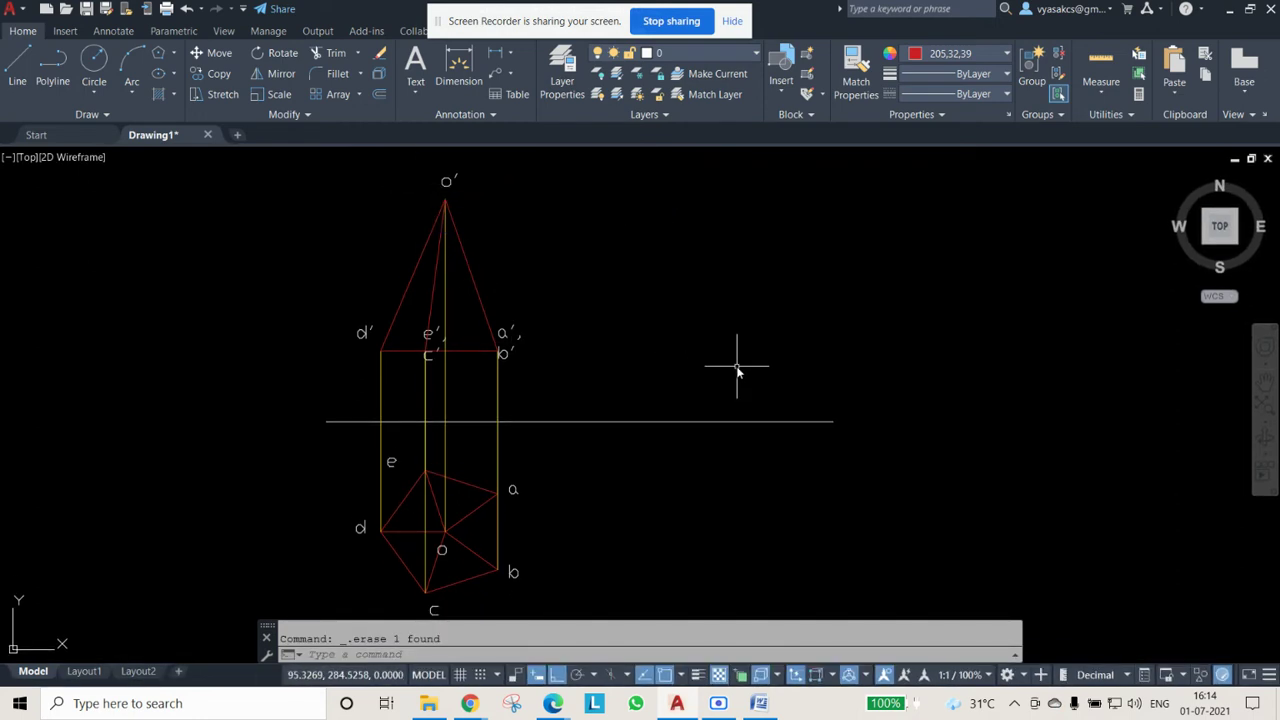
Switch to the Word document containing problem 20 on the projection of solids
key(alt+Tab)
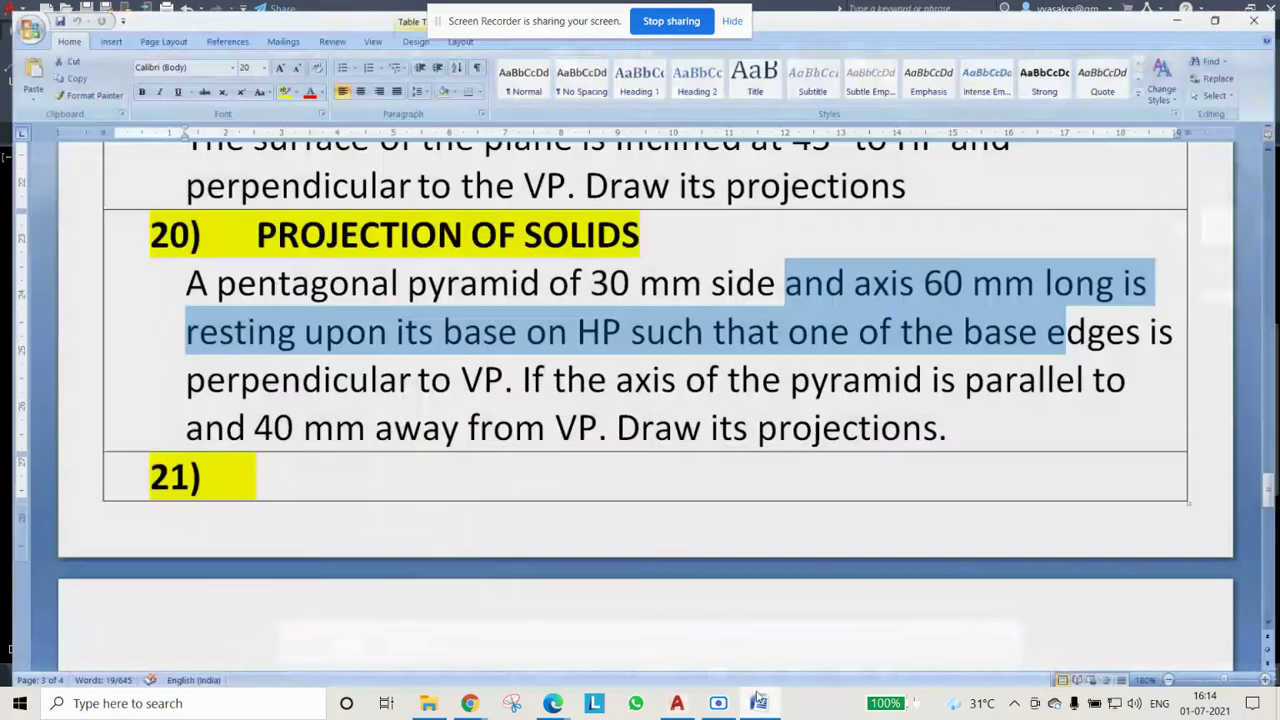